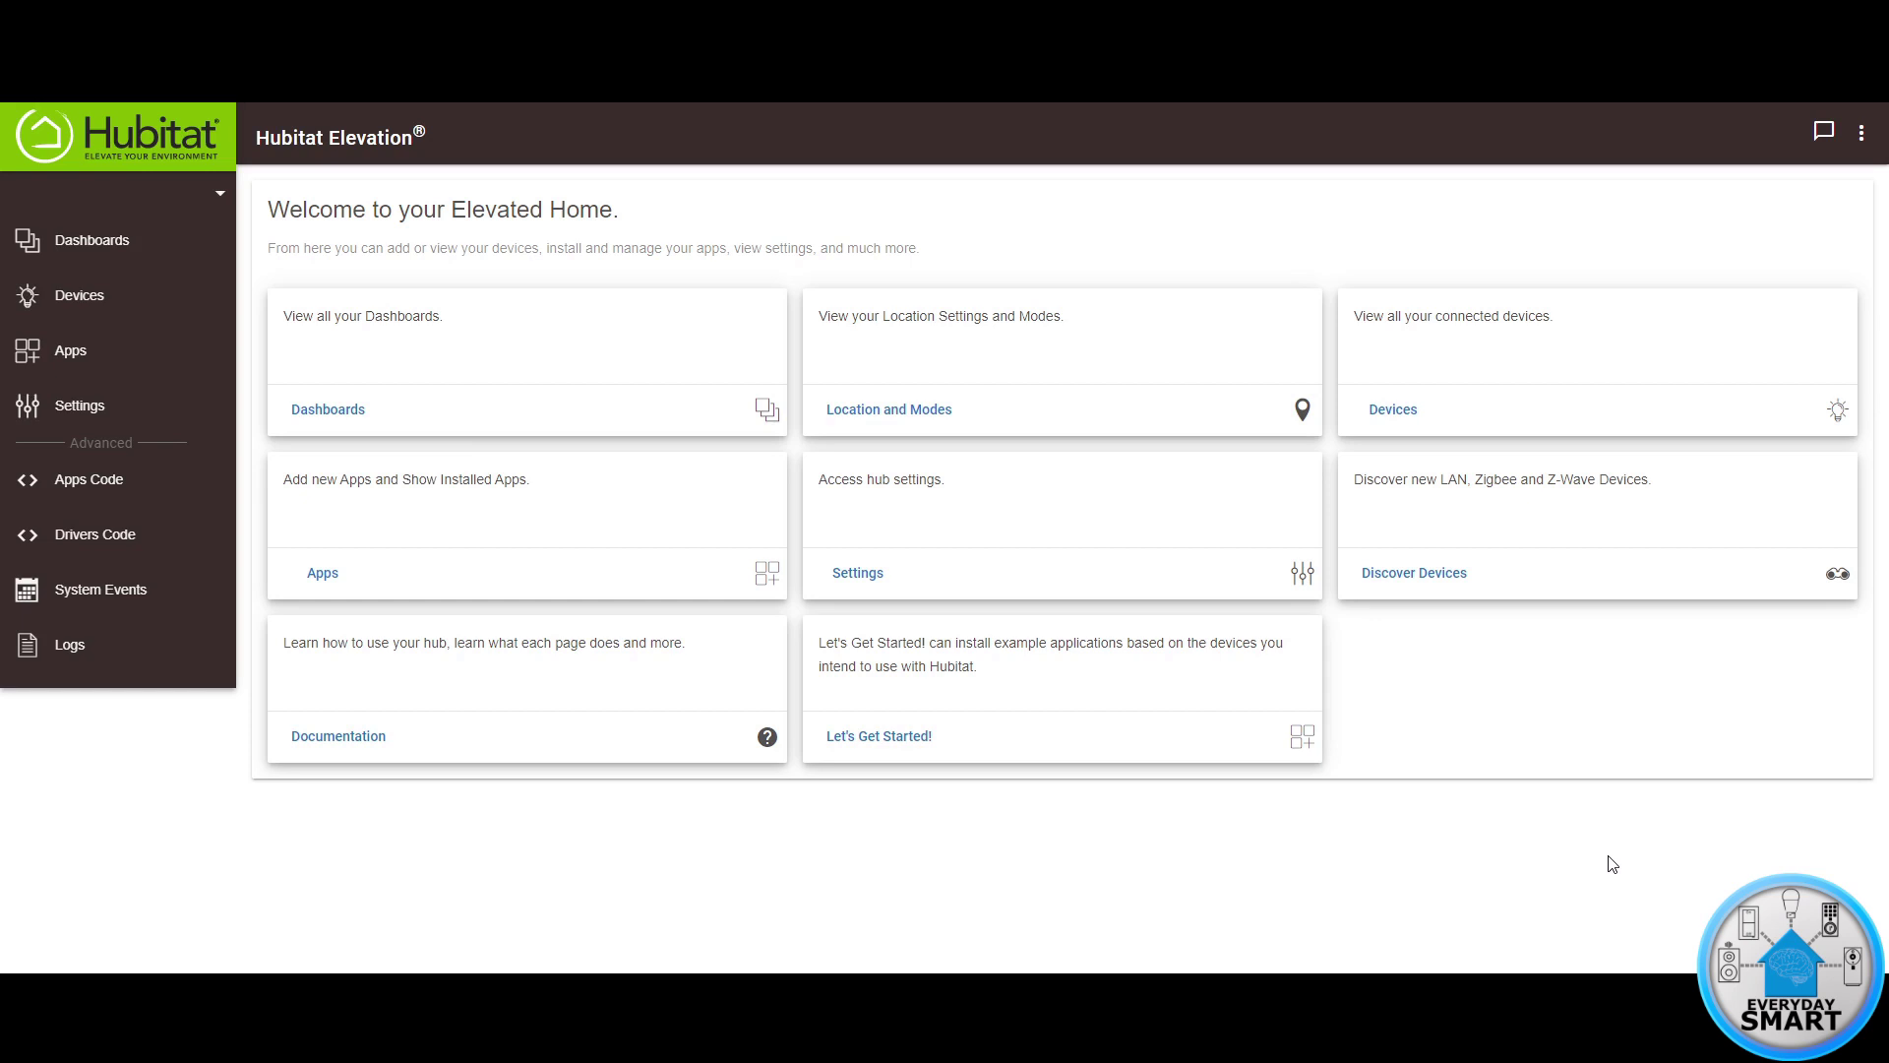
- In Rule Machine, create a new rule and name it 'Presence Automations'
{"action": "left_click", "coordinate": [77, 355]}
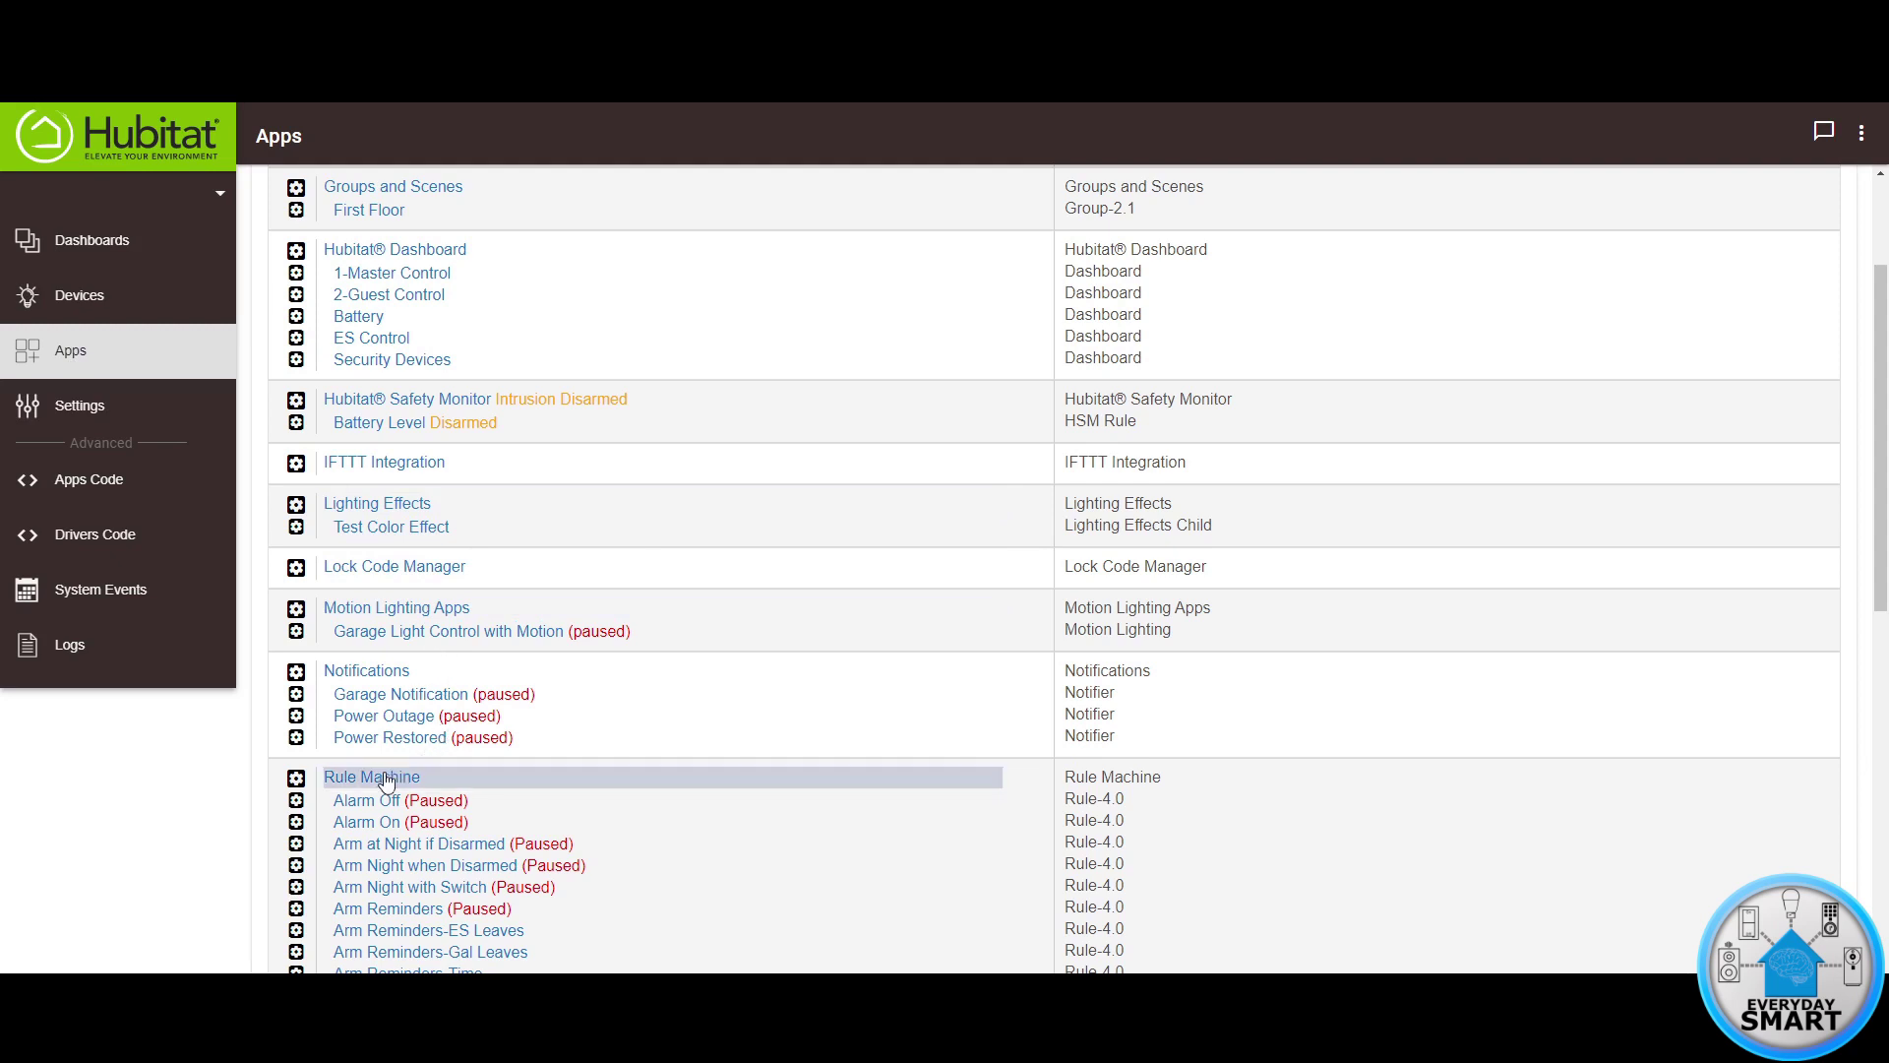
{"action": "left_click", "coordinate": [371, 777]}
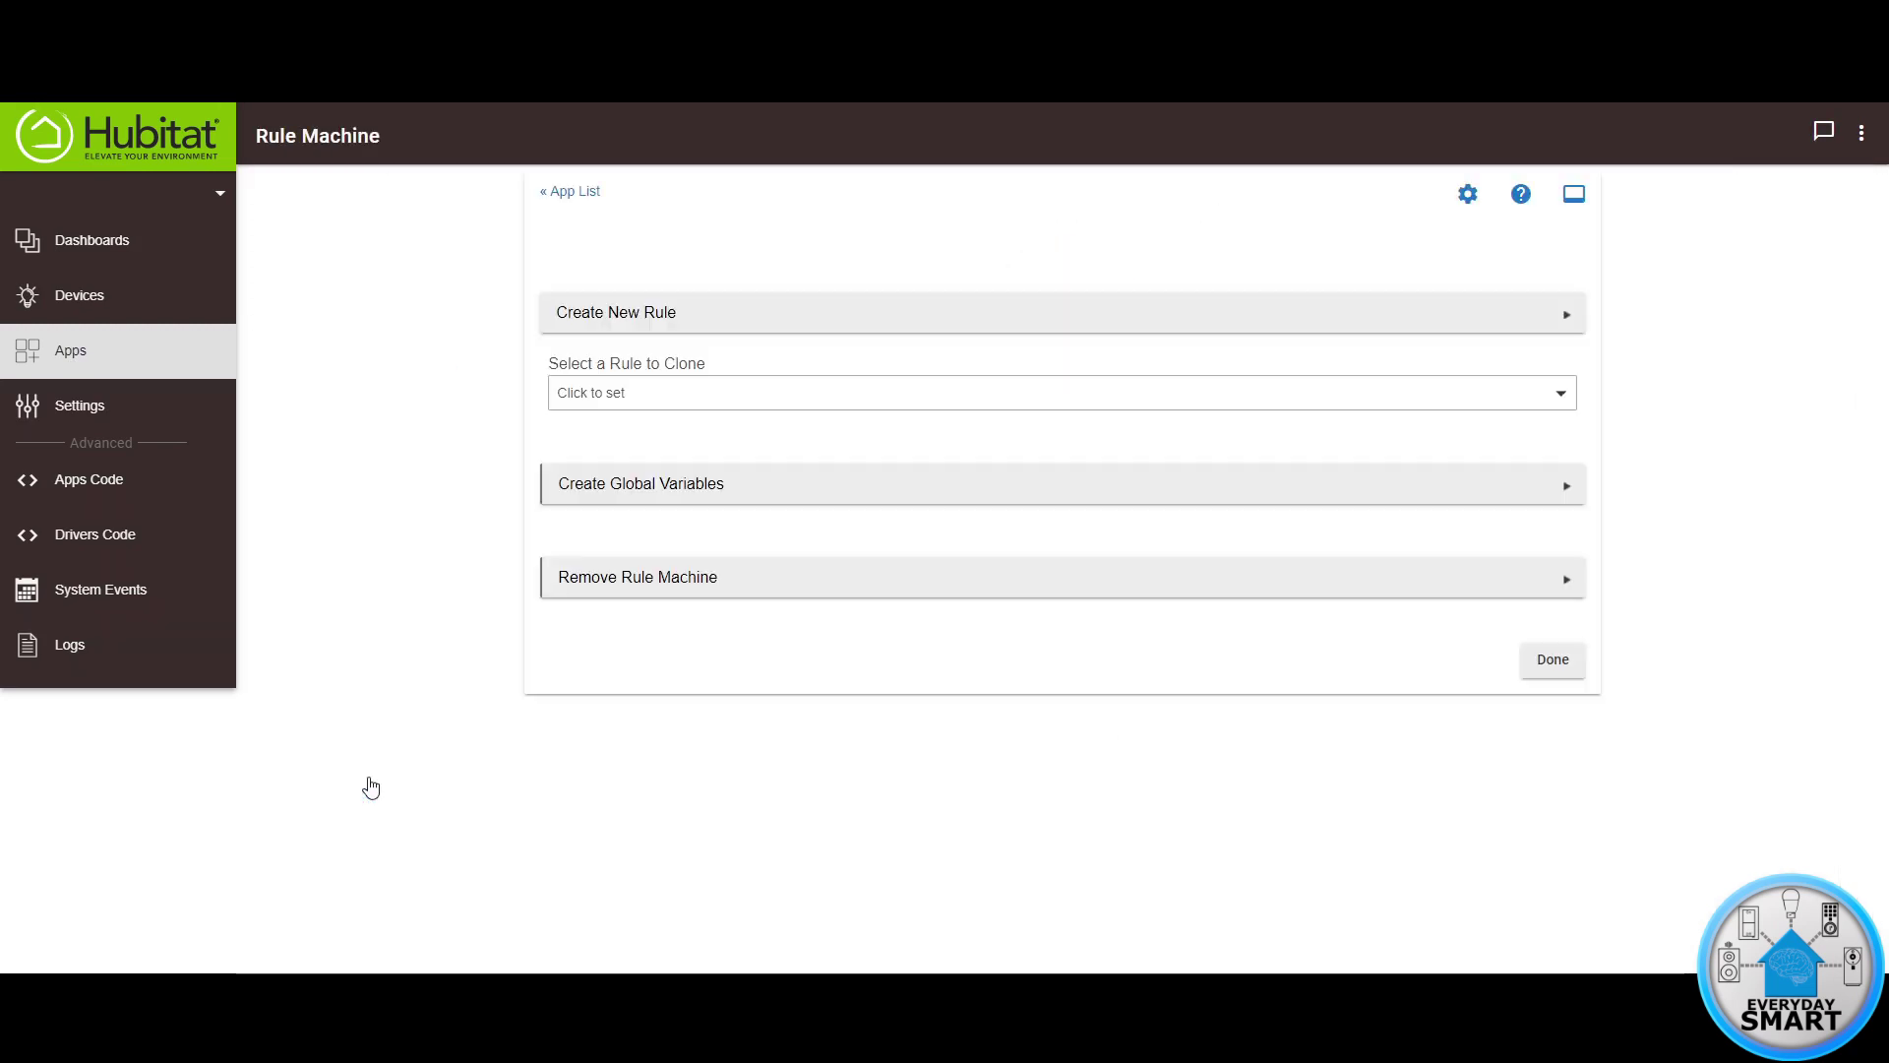
{"action": "left_click", "coordinate": [635, 323]}
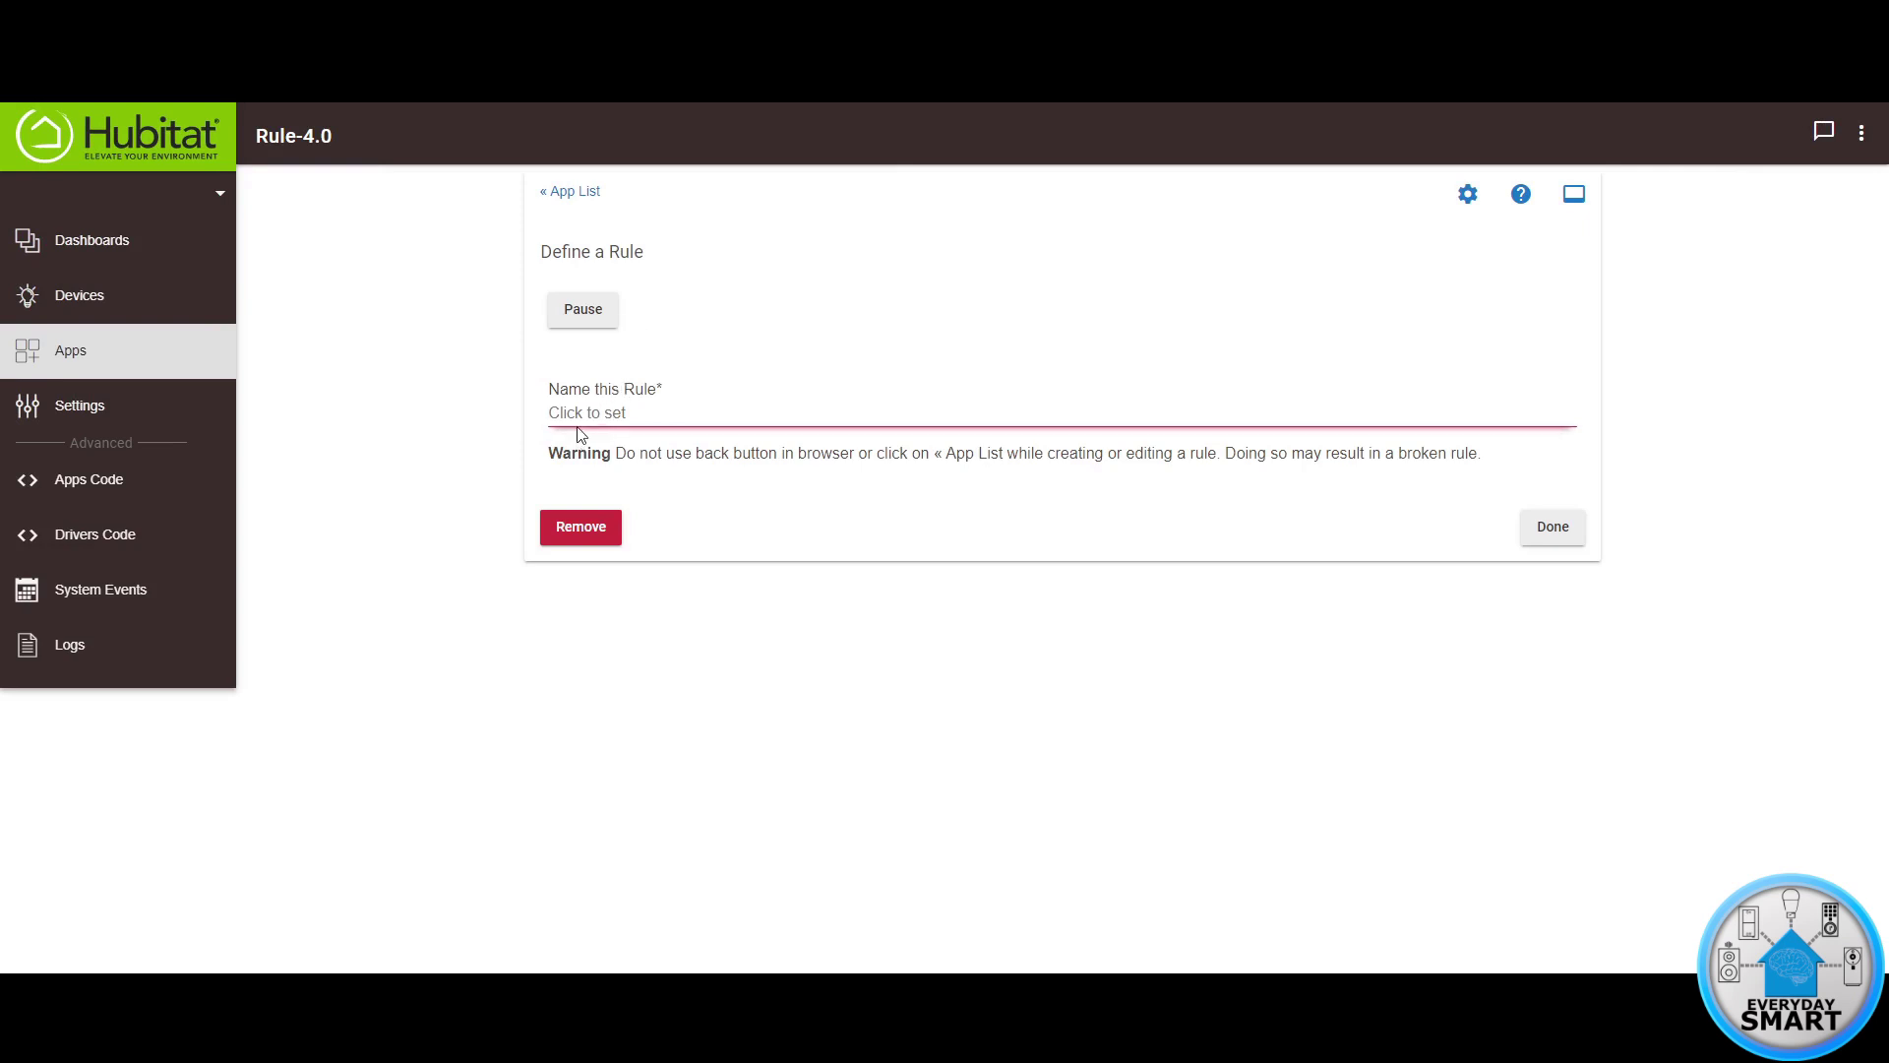
{"action": "left_click", "coordinate": [587, 417]}
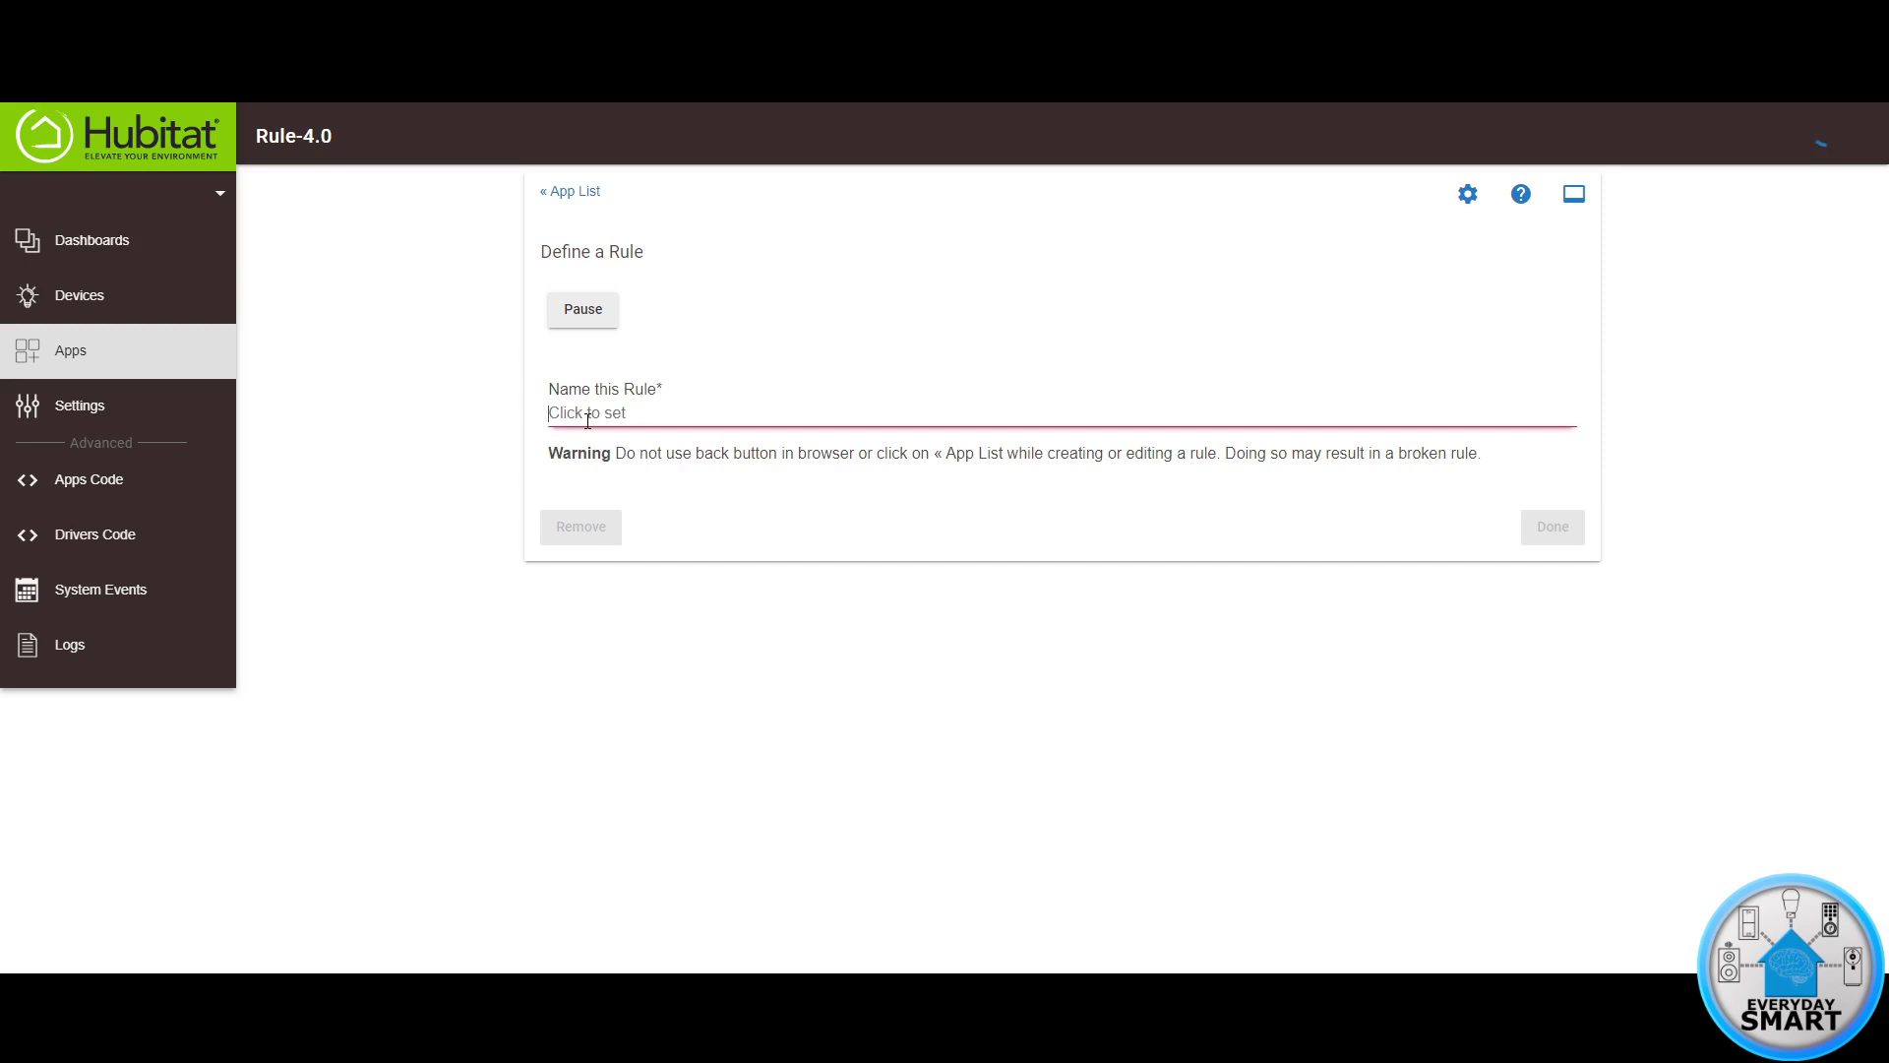
{"action": "type", "text": "Presence"}
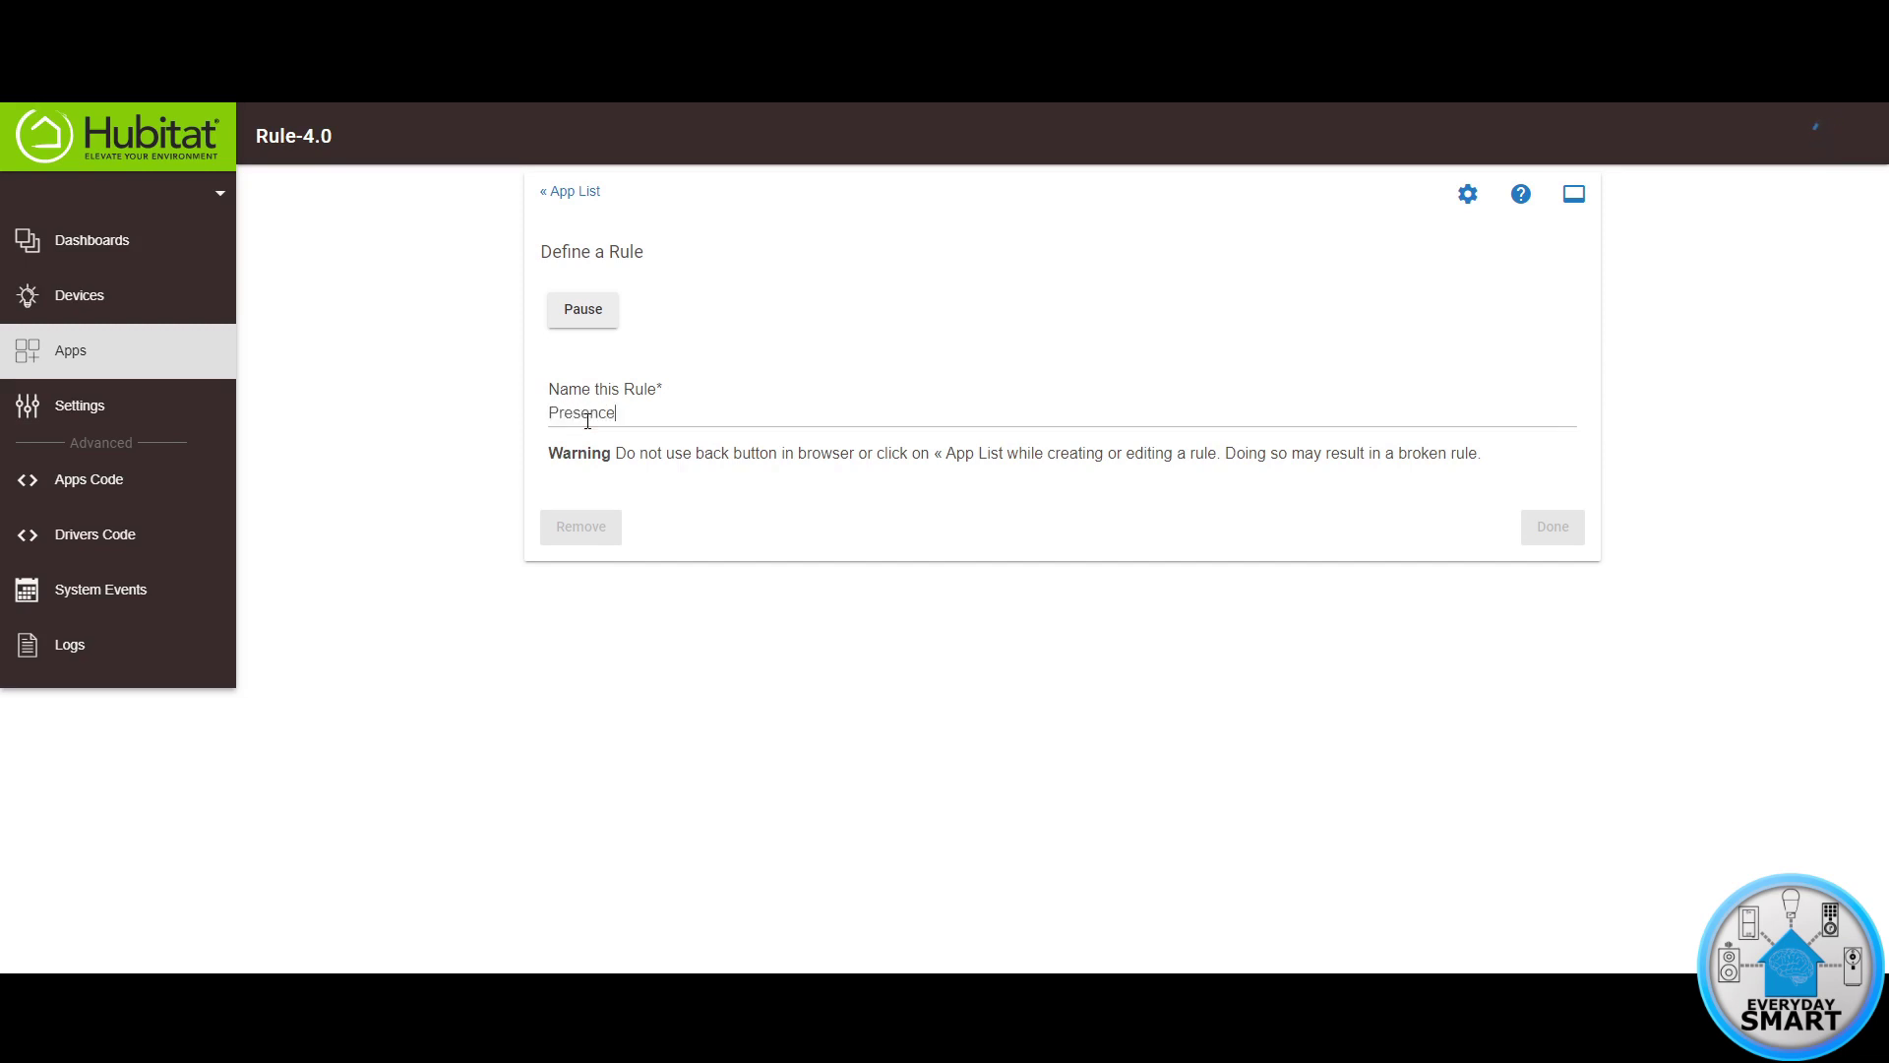
{"action": "type", "text": " Automations"}
{"action": "left_click", "coordinate": [455, 501]}
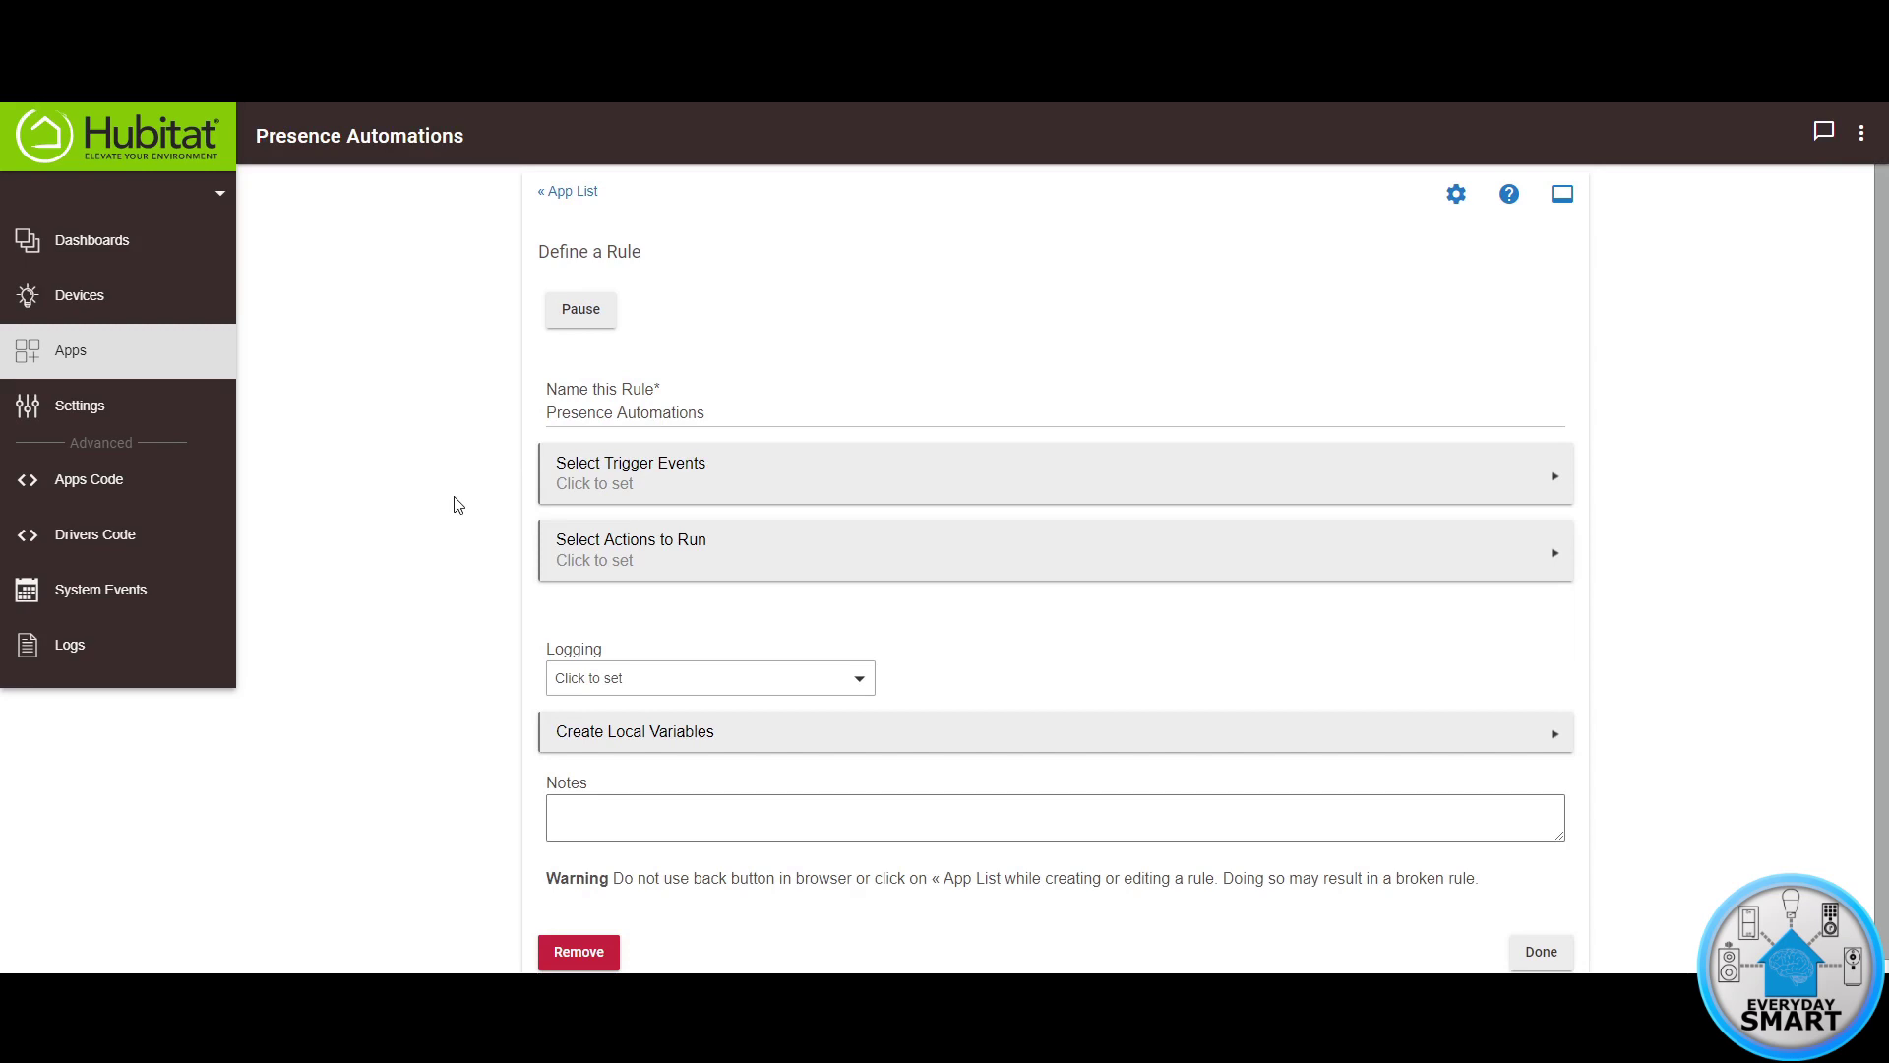
- Add a Presence trigger that fires when ES Phone or the second phone leaves
{"action": "left_click", "coordinate": [645, 487]}
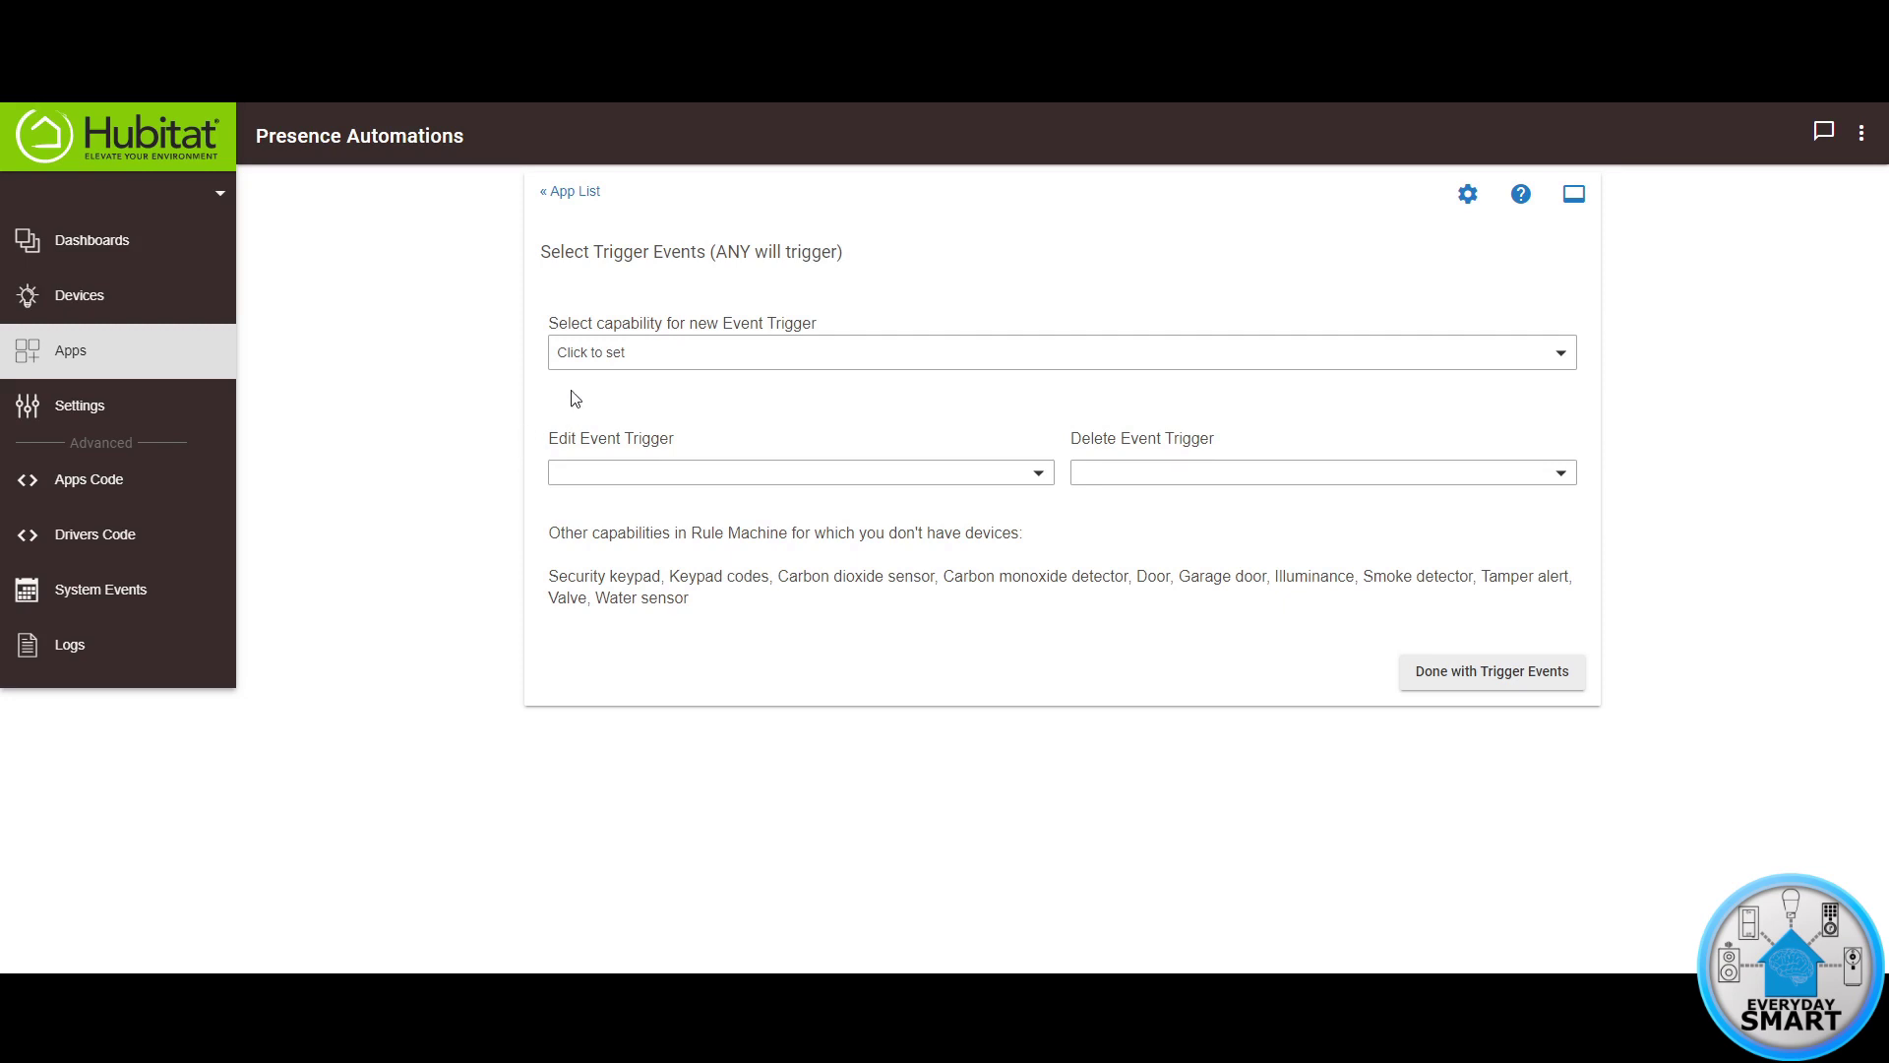
{"action": "left_click", "coordinate": [636, 354]}
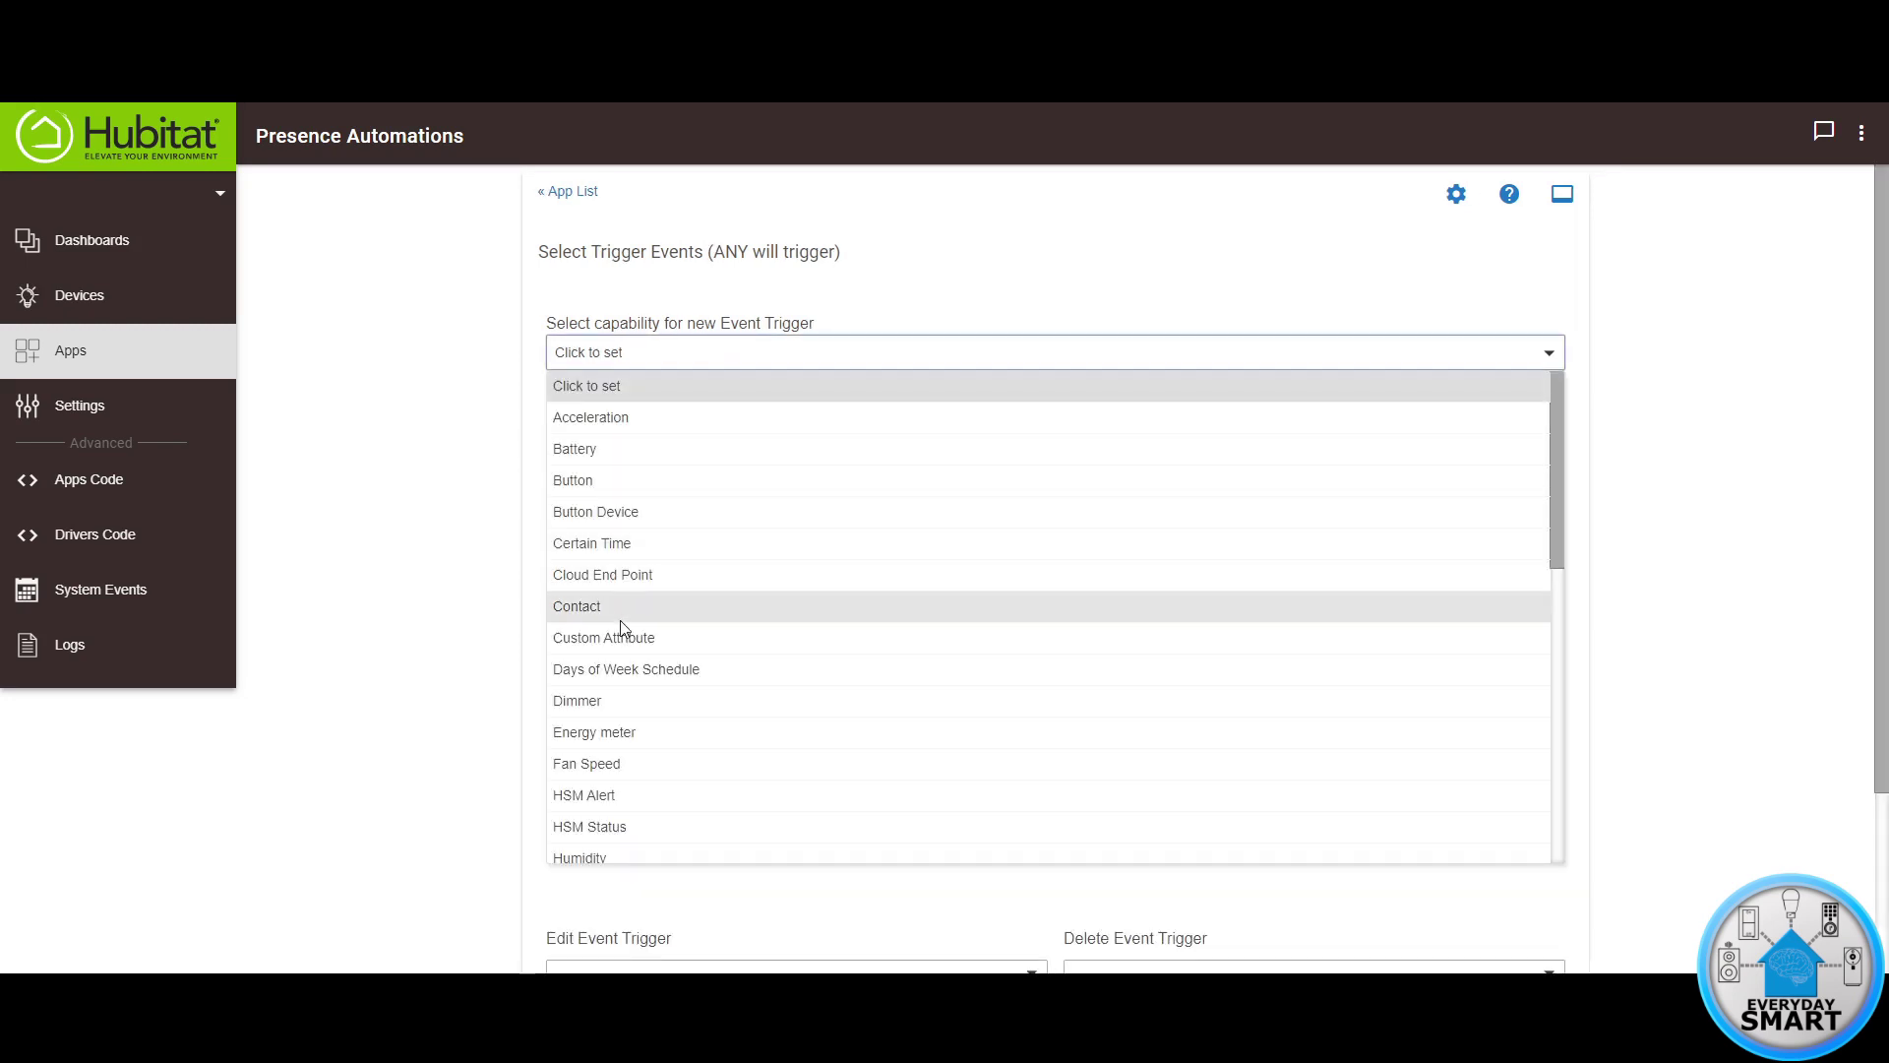
{"action": "scroll", "coordinate": [629, 646], "scroll_direction": "down", "scroll_amount": 6}
{"action": "scroll", "coordinate": [630, 686], "scroll_direction": "down", "scroll_amount": 1}
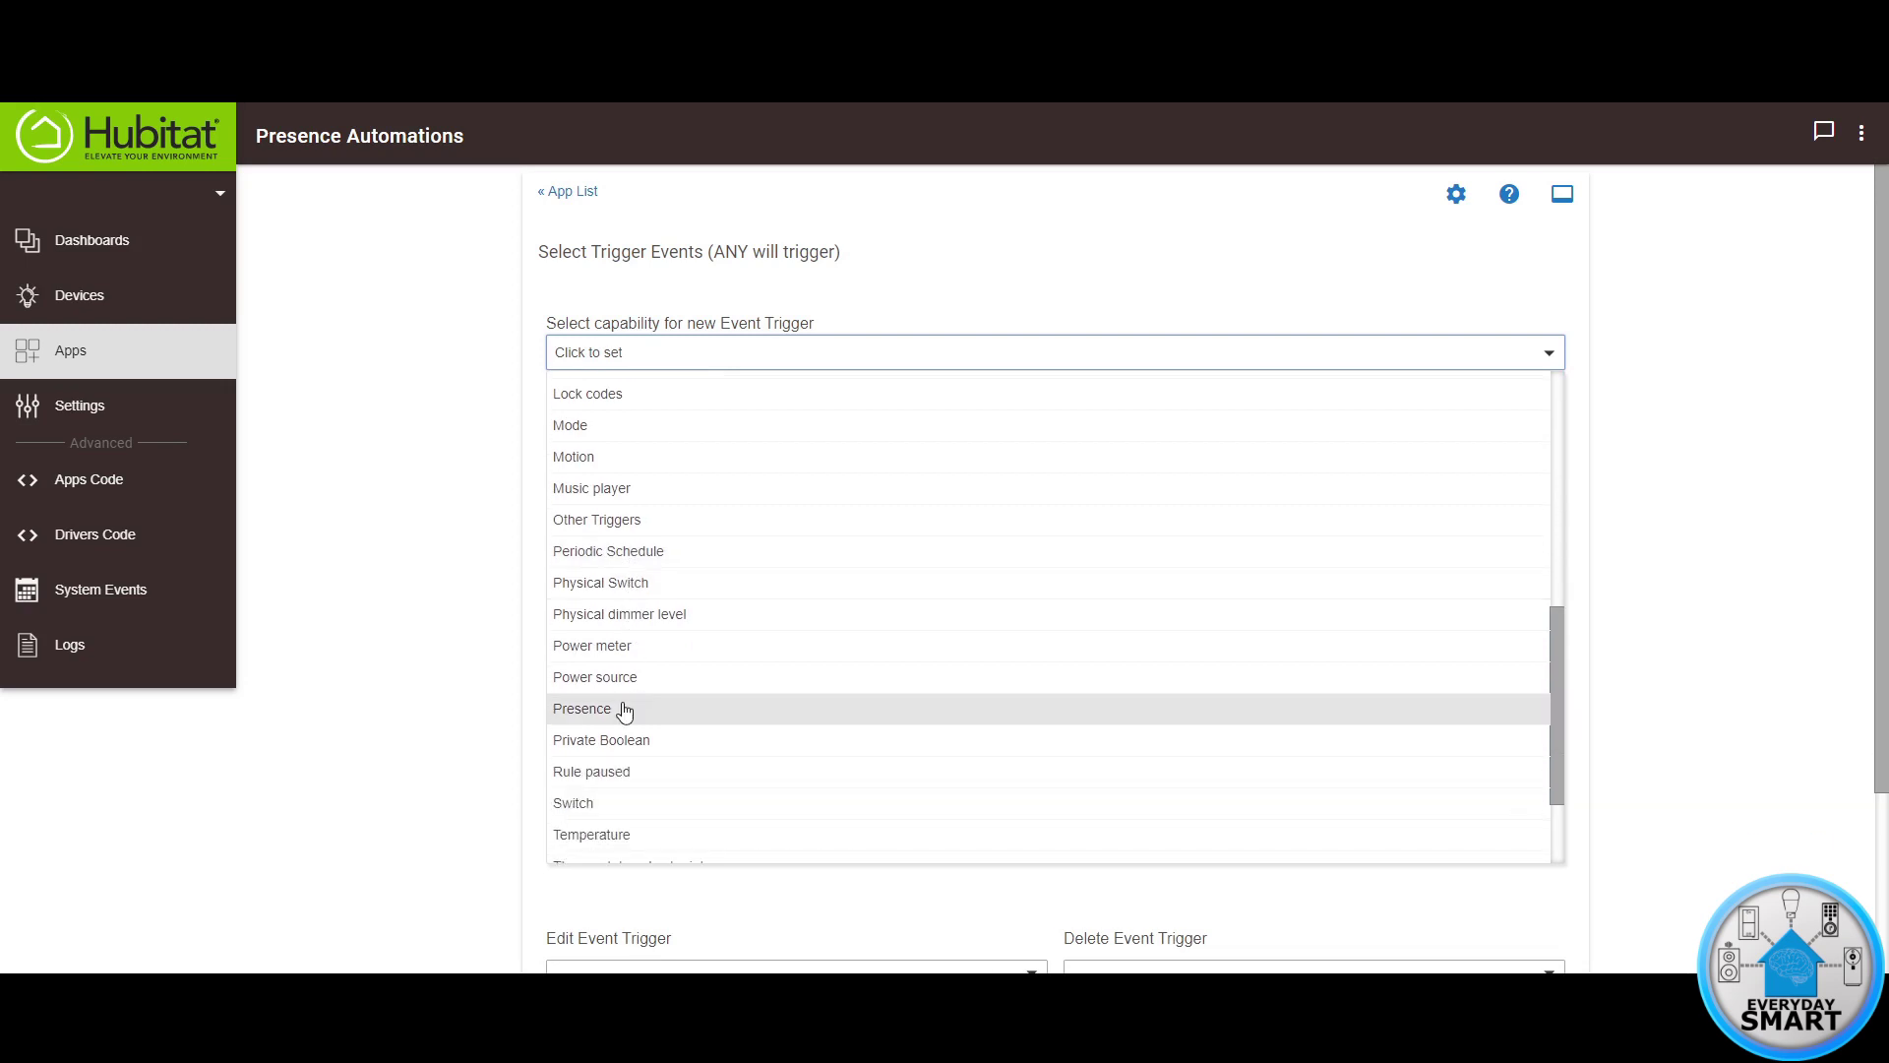
{"action": "left_click", "coordinate": [624, 707]}
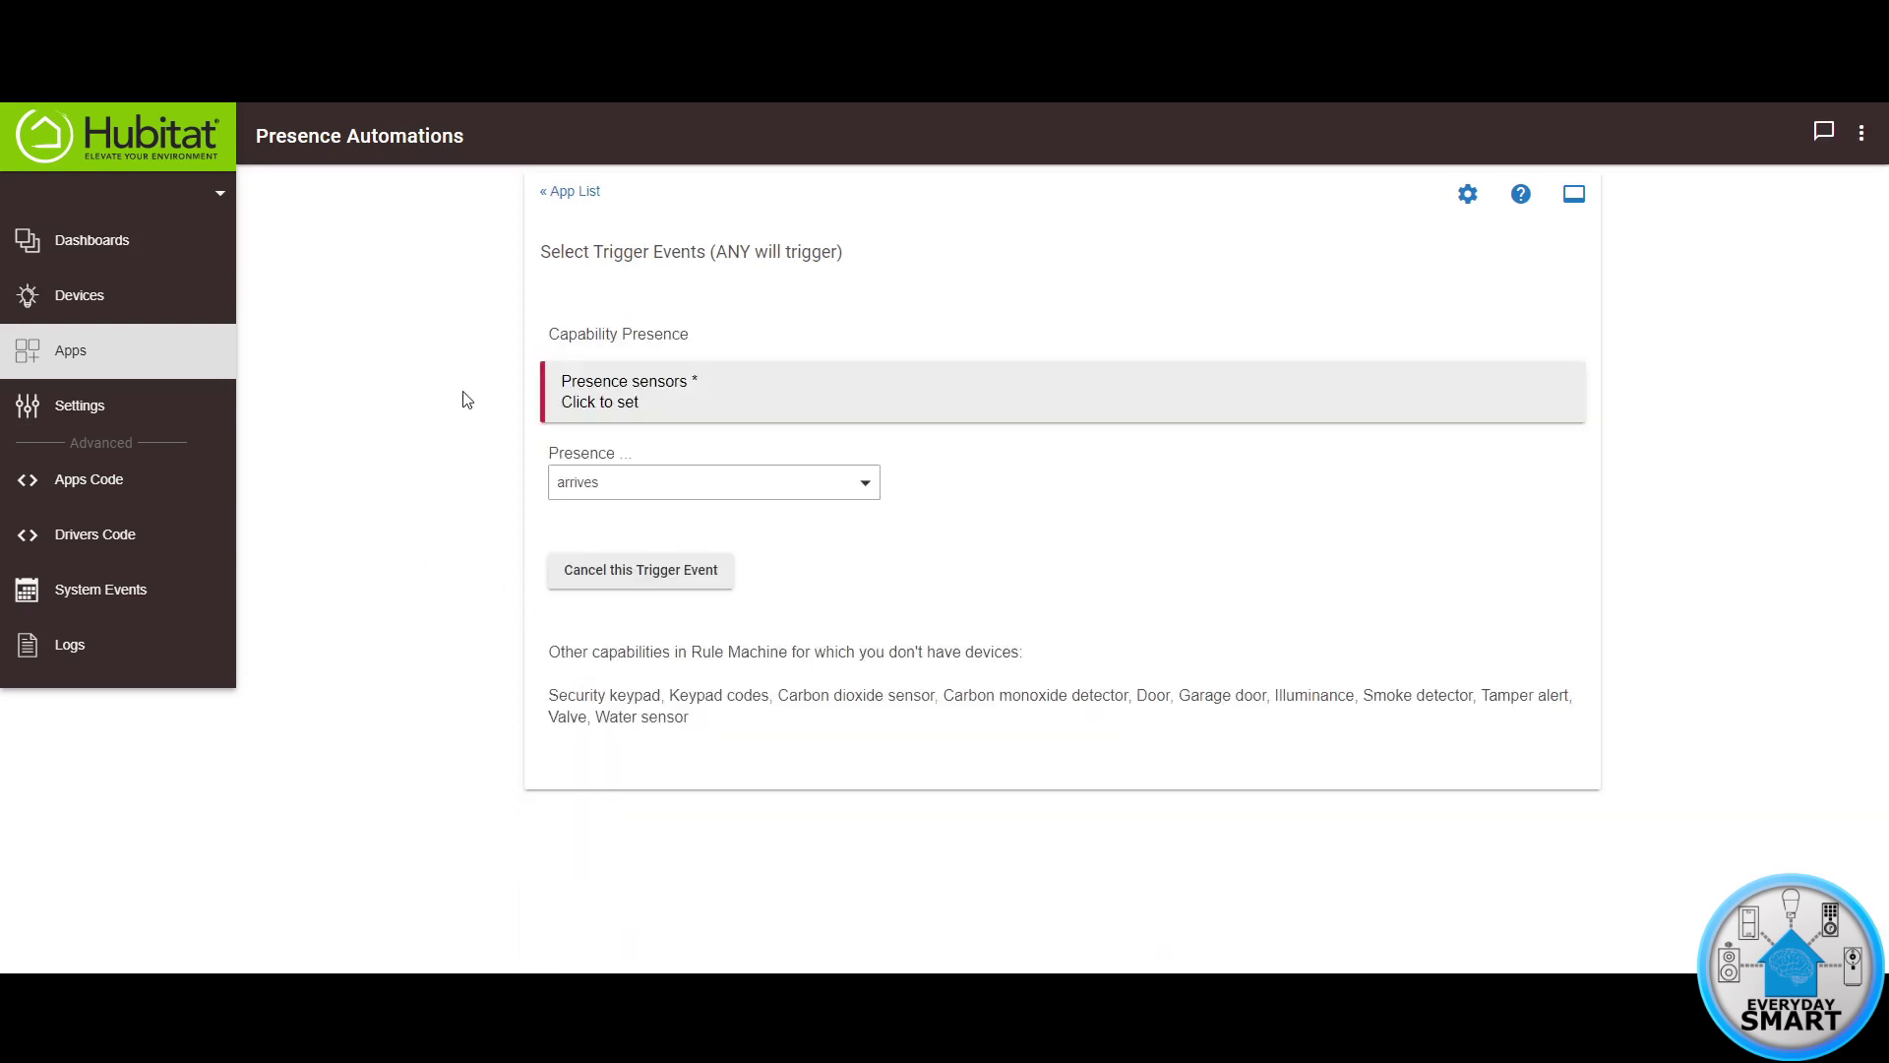
{"action": "left_click", "coordinate": [641, 401]}
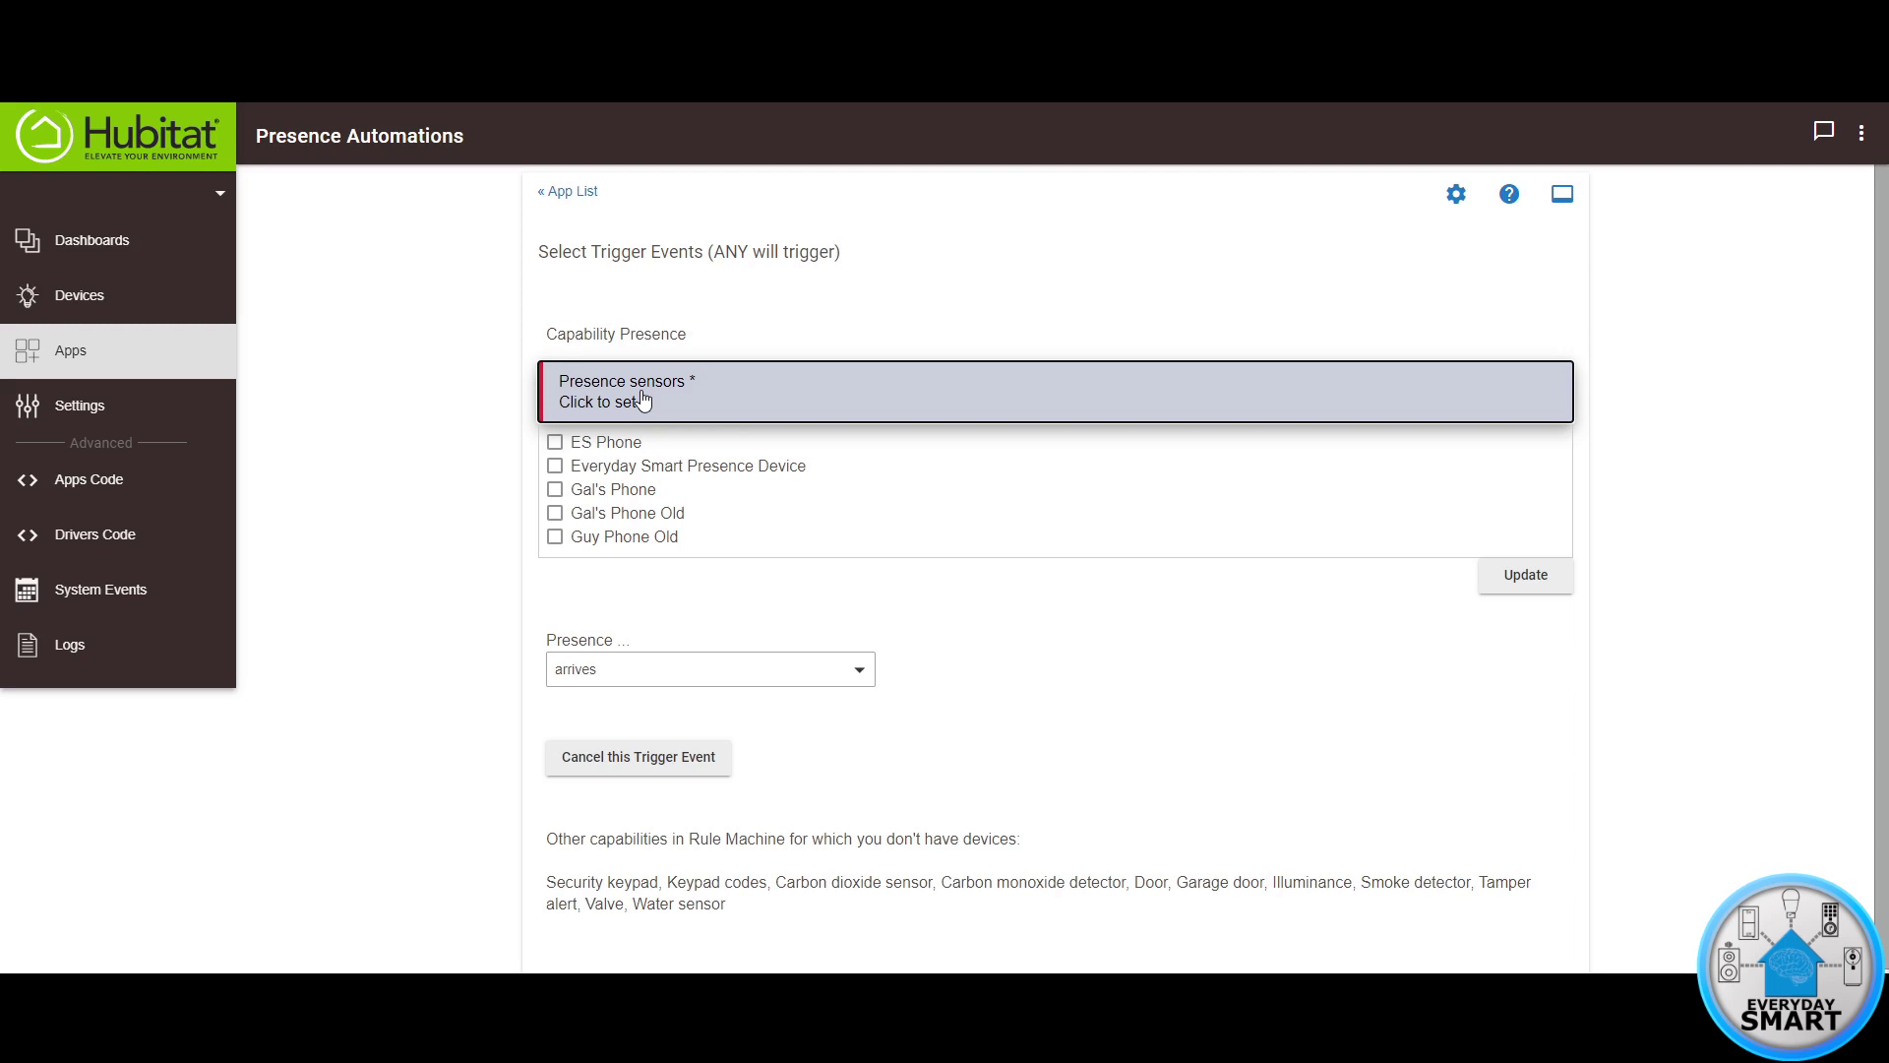
{"action": "left_click", "coordinate": [554, 442]}
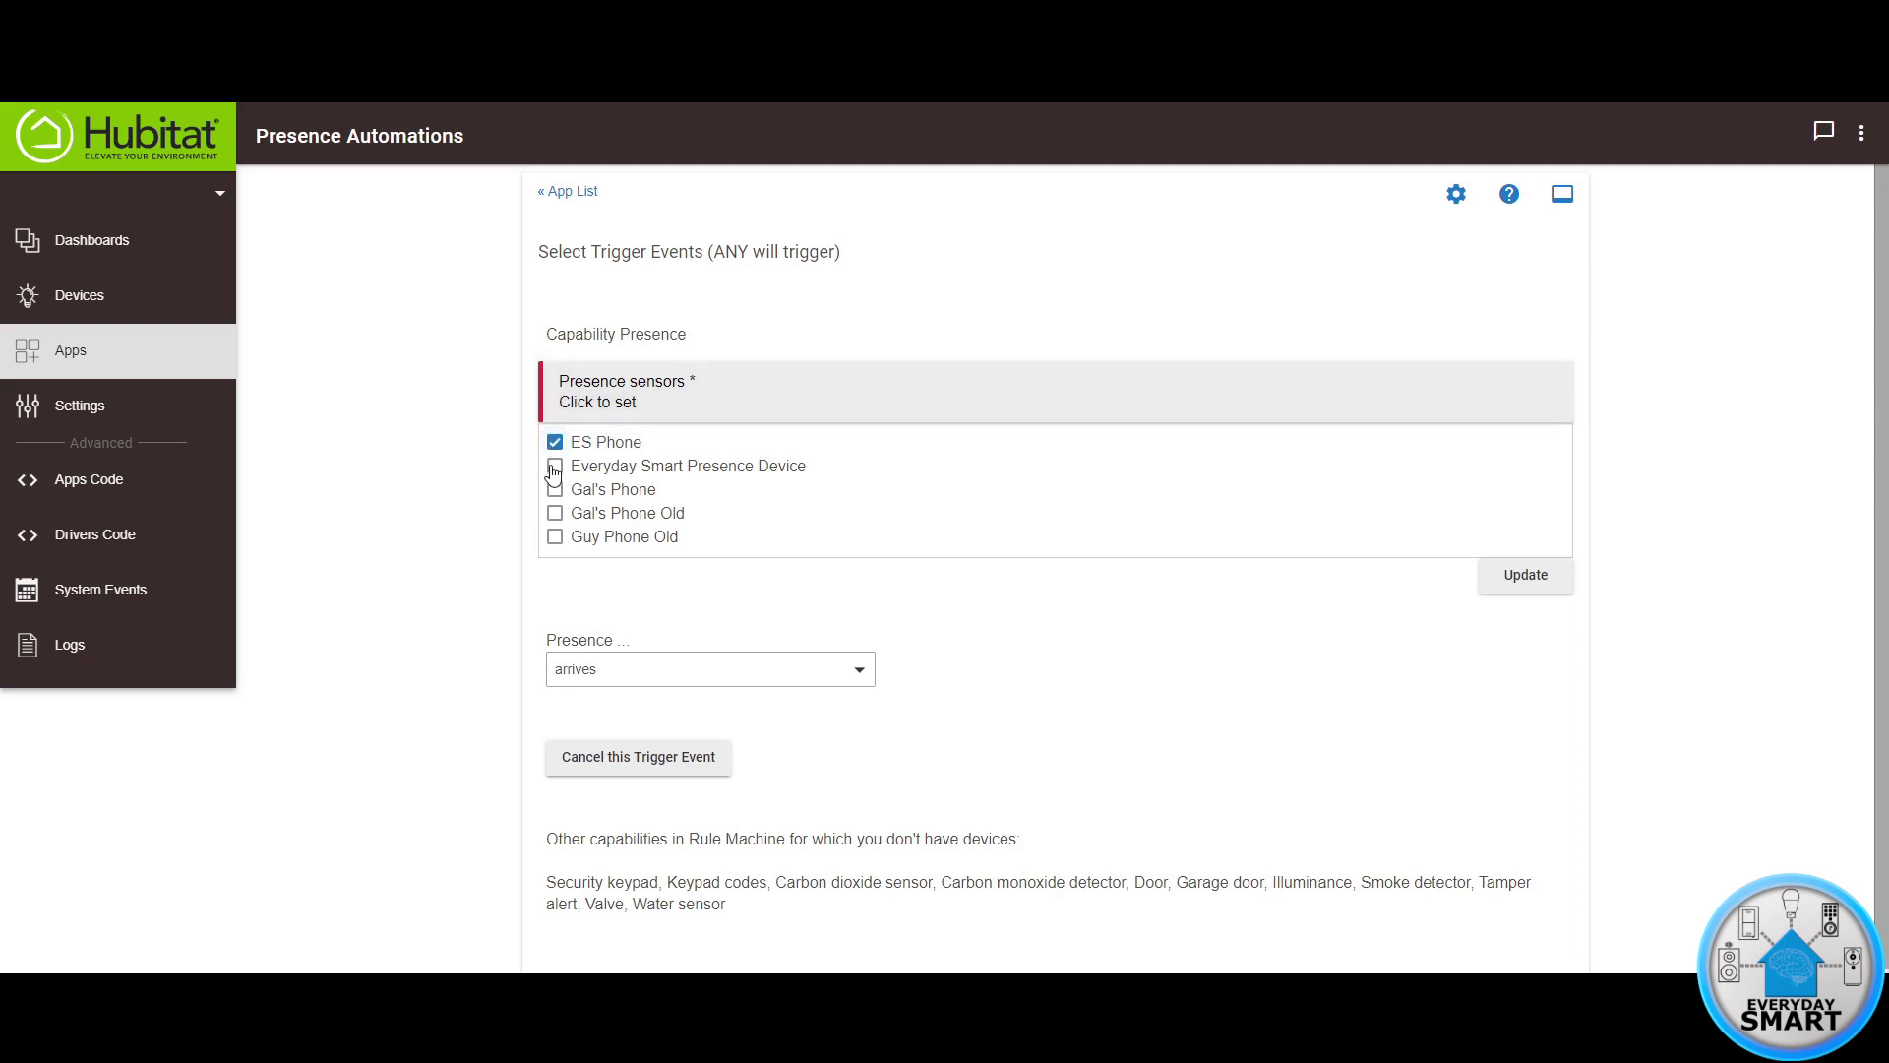
{"action": "left_click", "coordinate": [555, 491]}
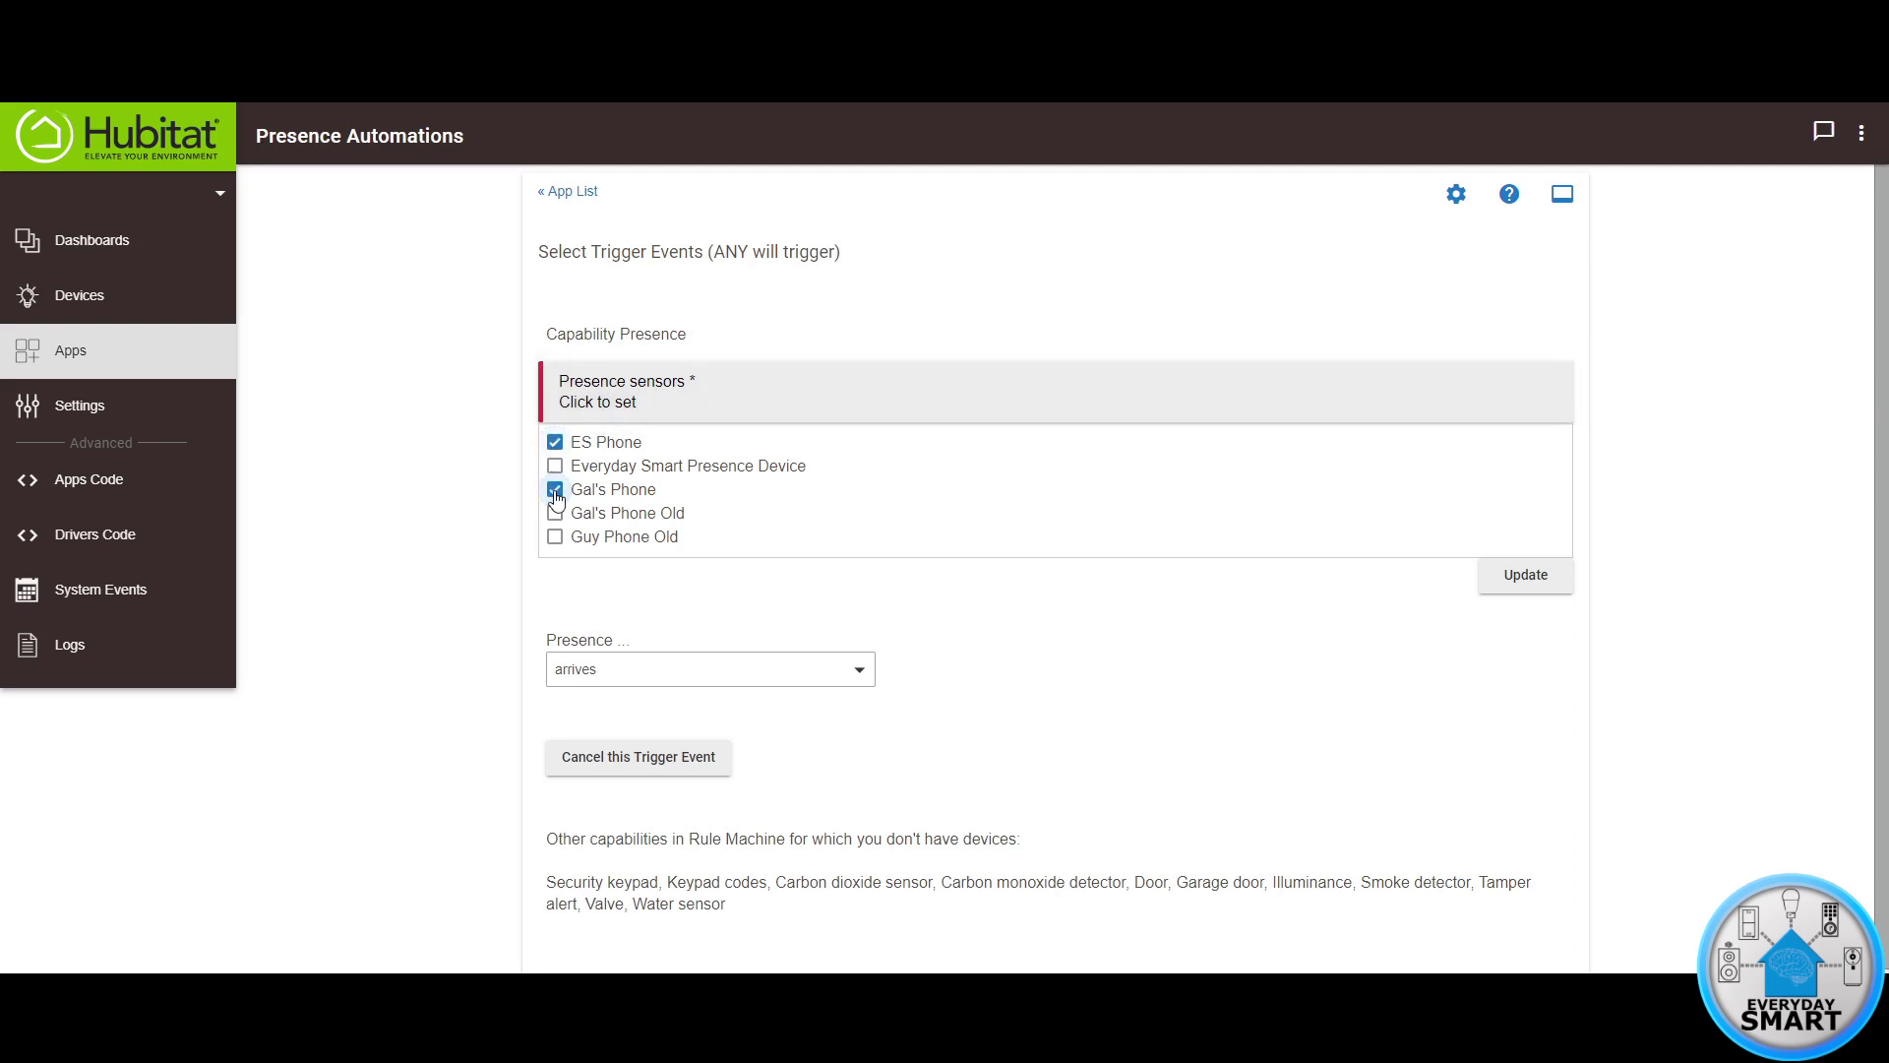
{"action": "left_click", "coordinate": [1522, 591]}
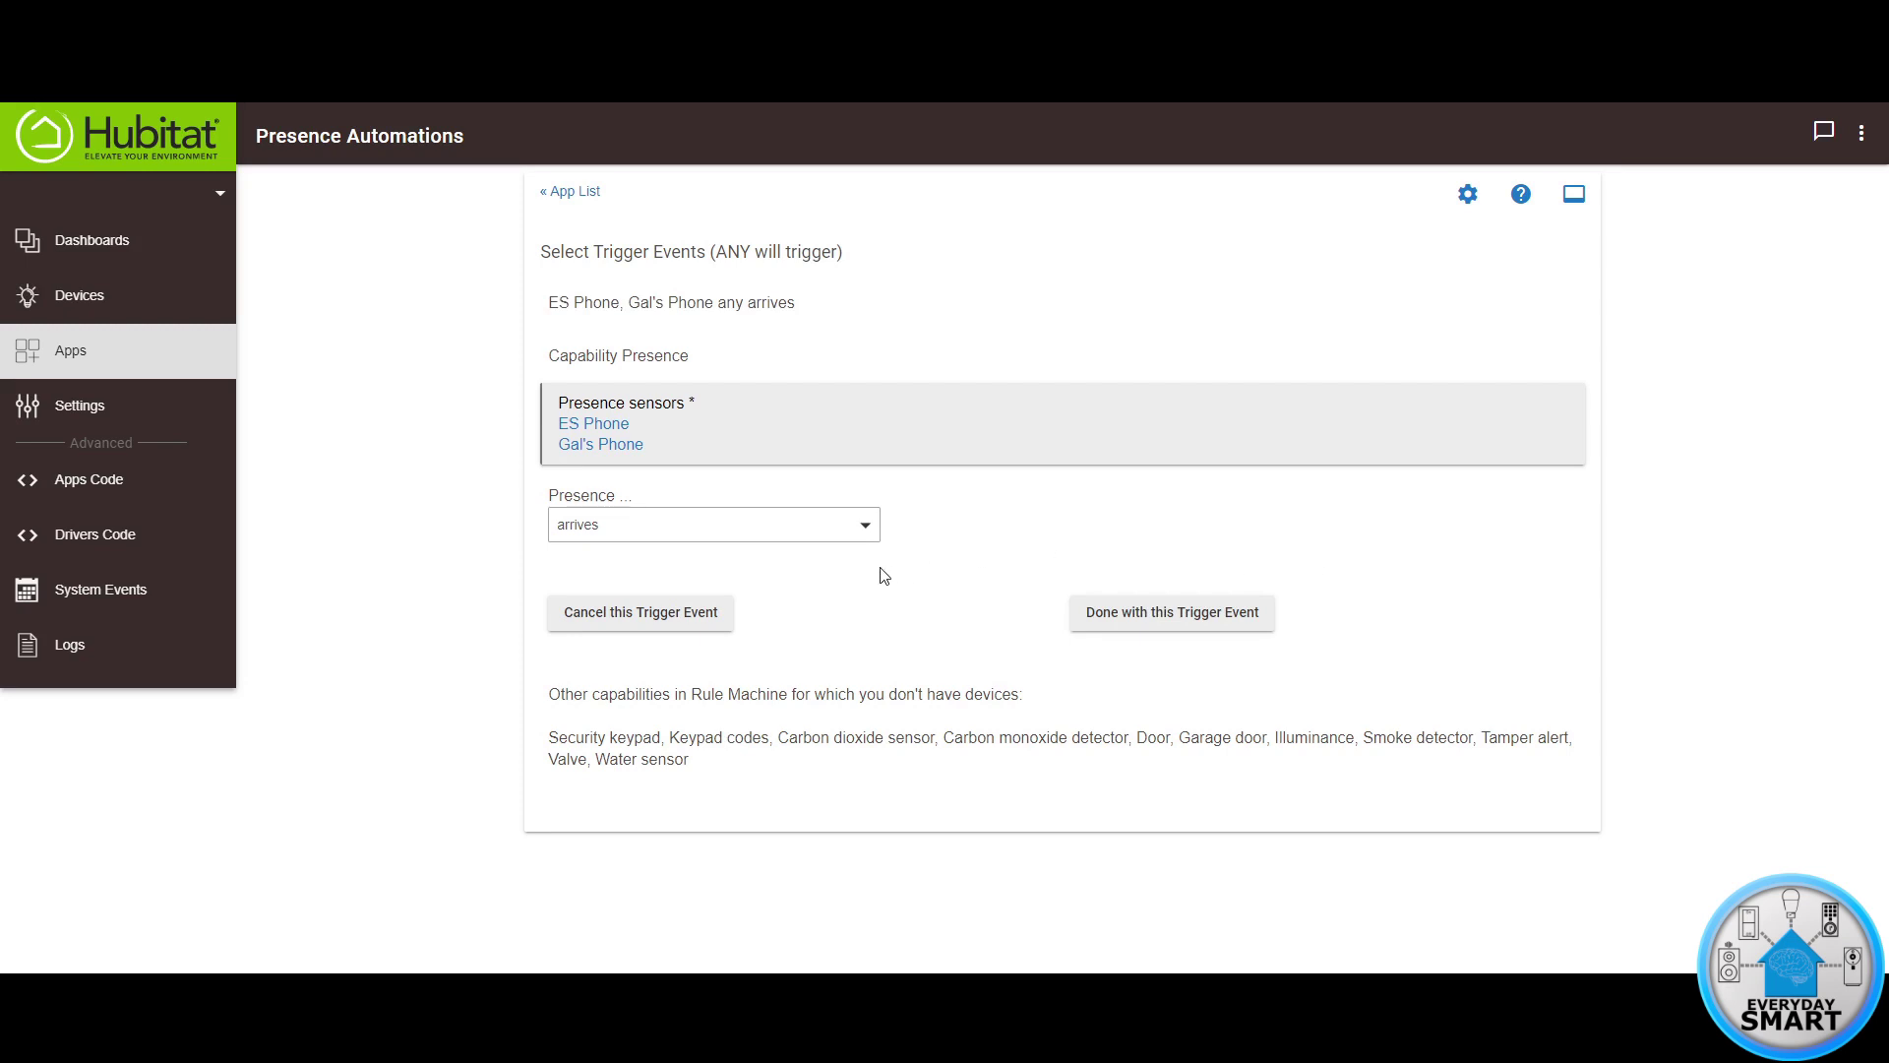
{"action": "left_click", "coordinate": [763, 531]}
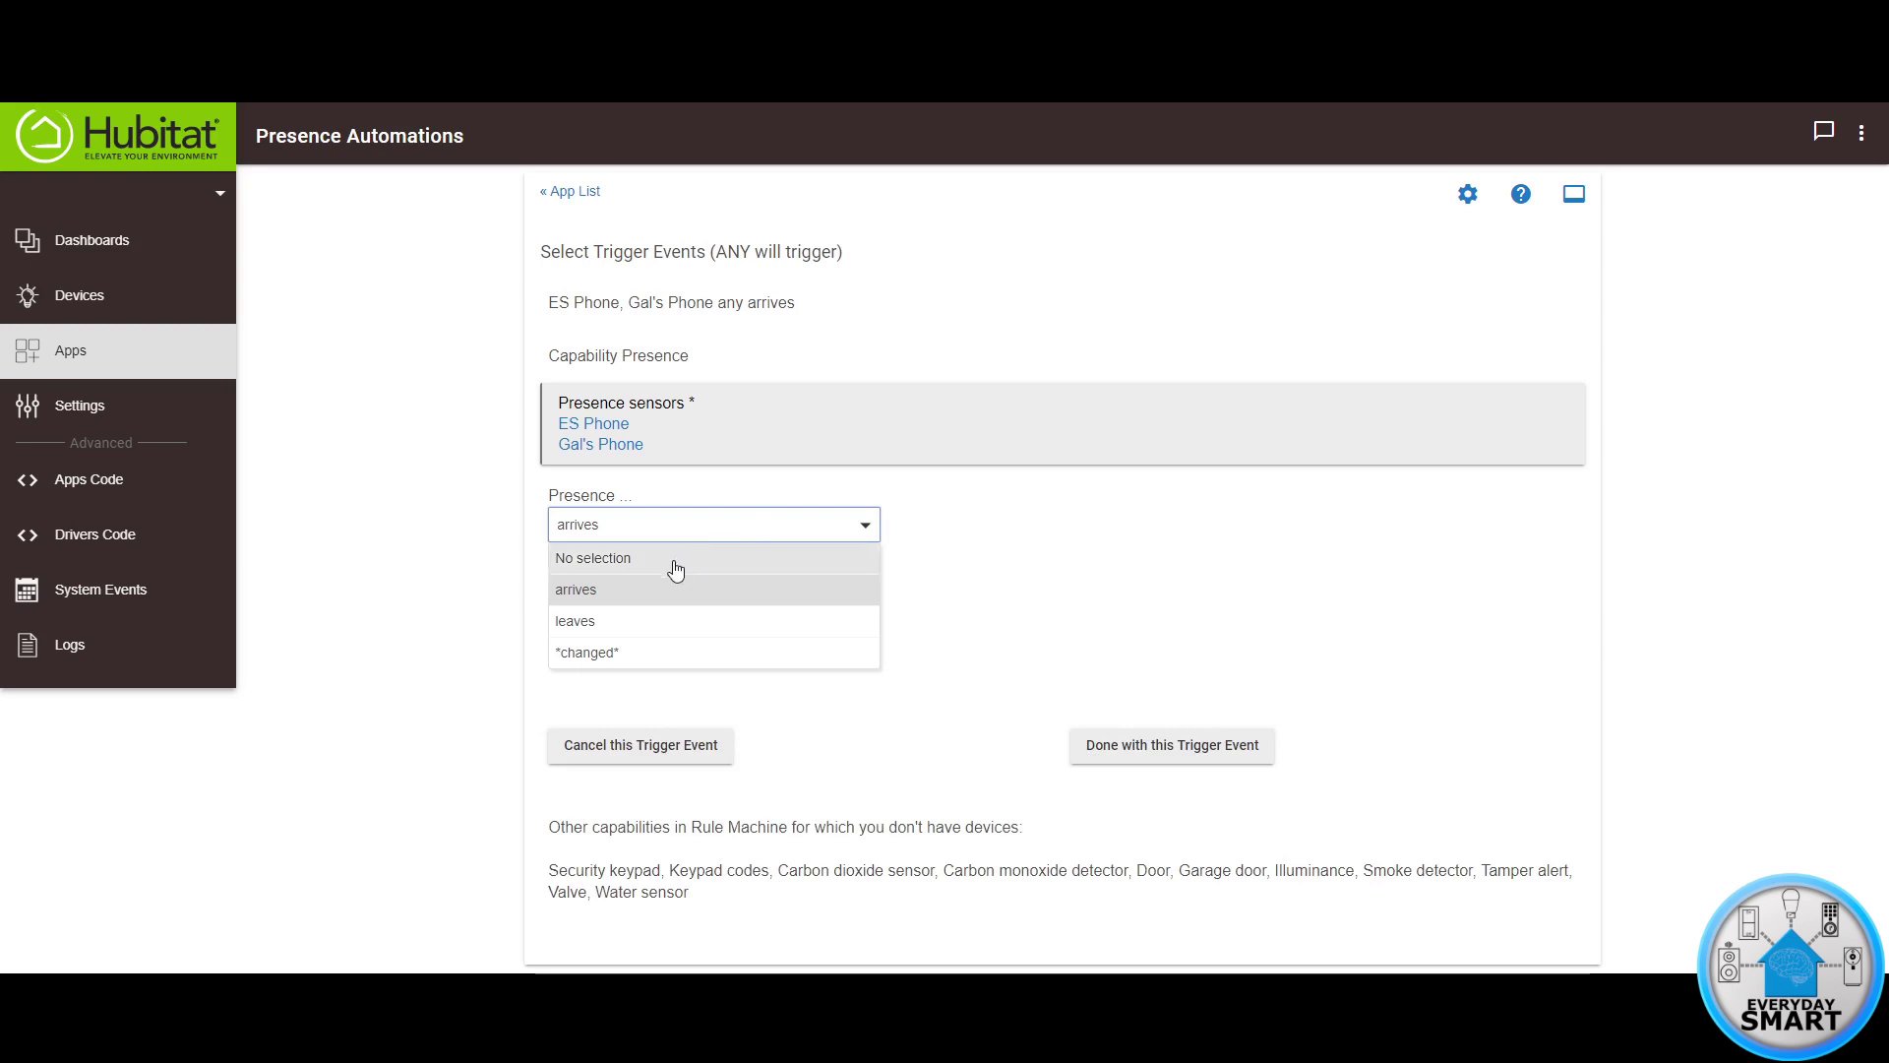
{"action": "left_click", "coordinate": [590, 621]}
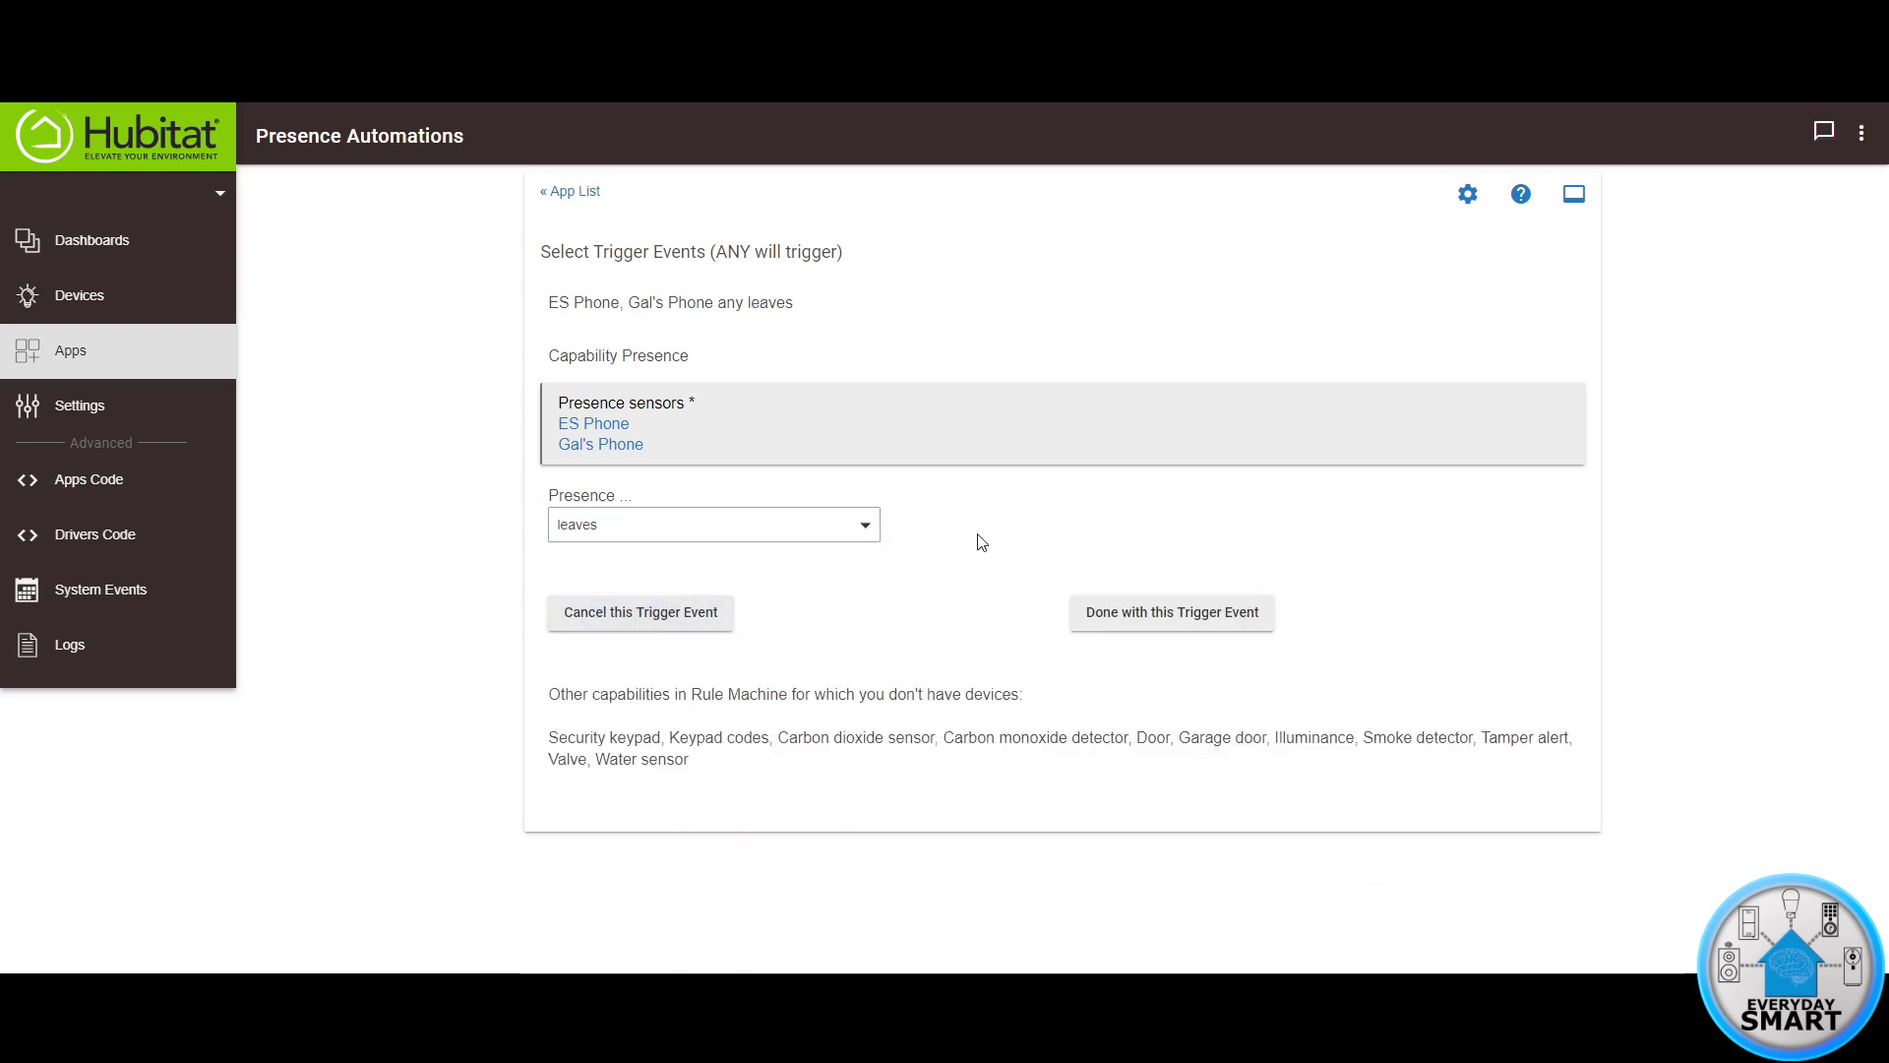
{"action": "left_click", "coordinate": [1180, 620]}
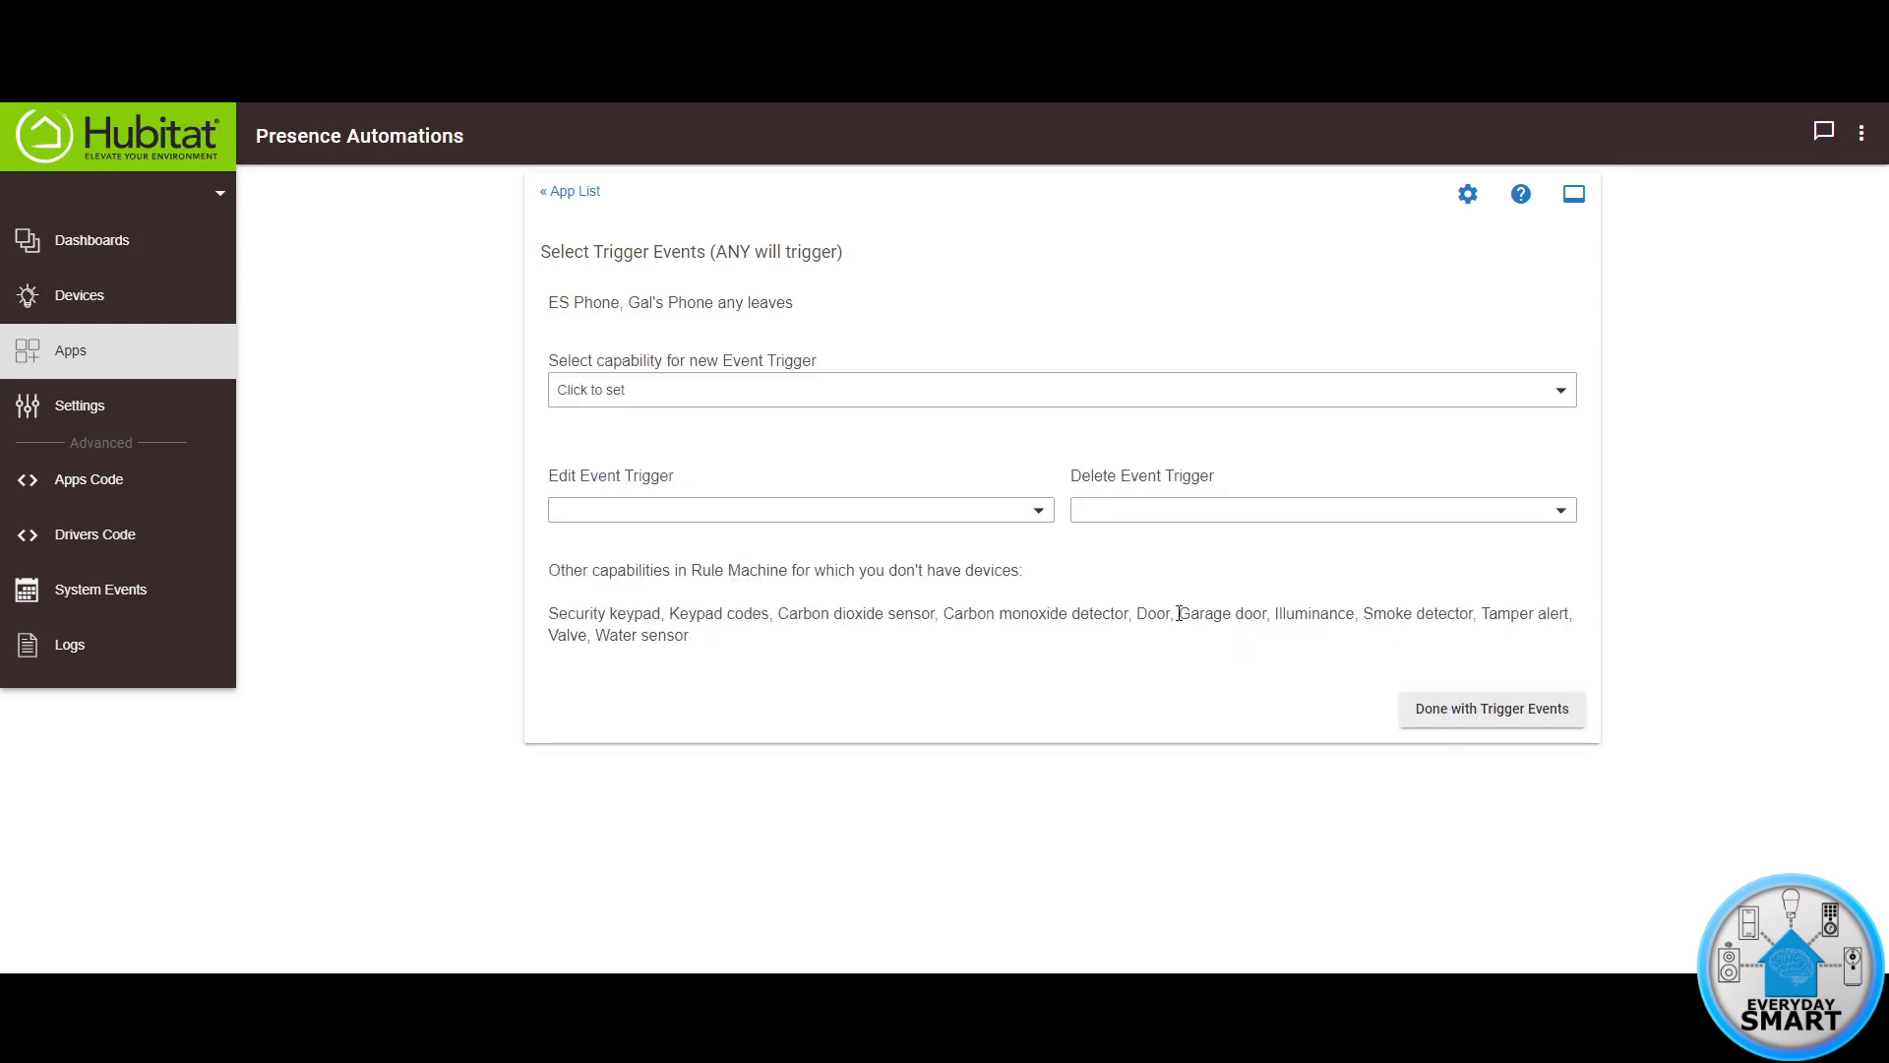
- Begin the rule's actions with an IF (conditions) THEN conditional action
{"action": "left_click", "coordinate": [1512, 724]}
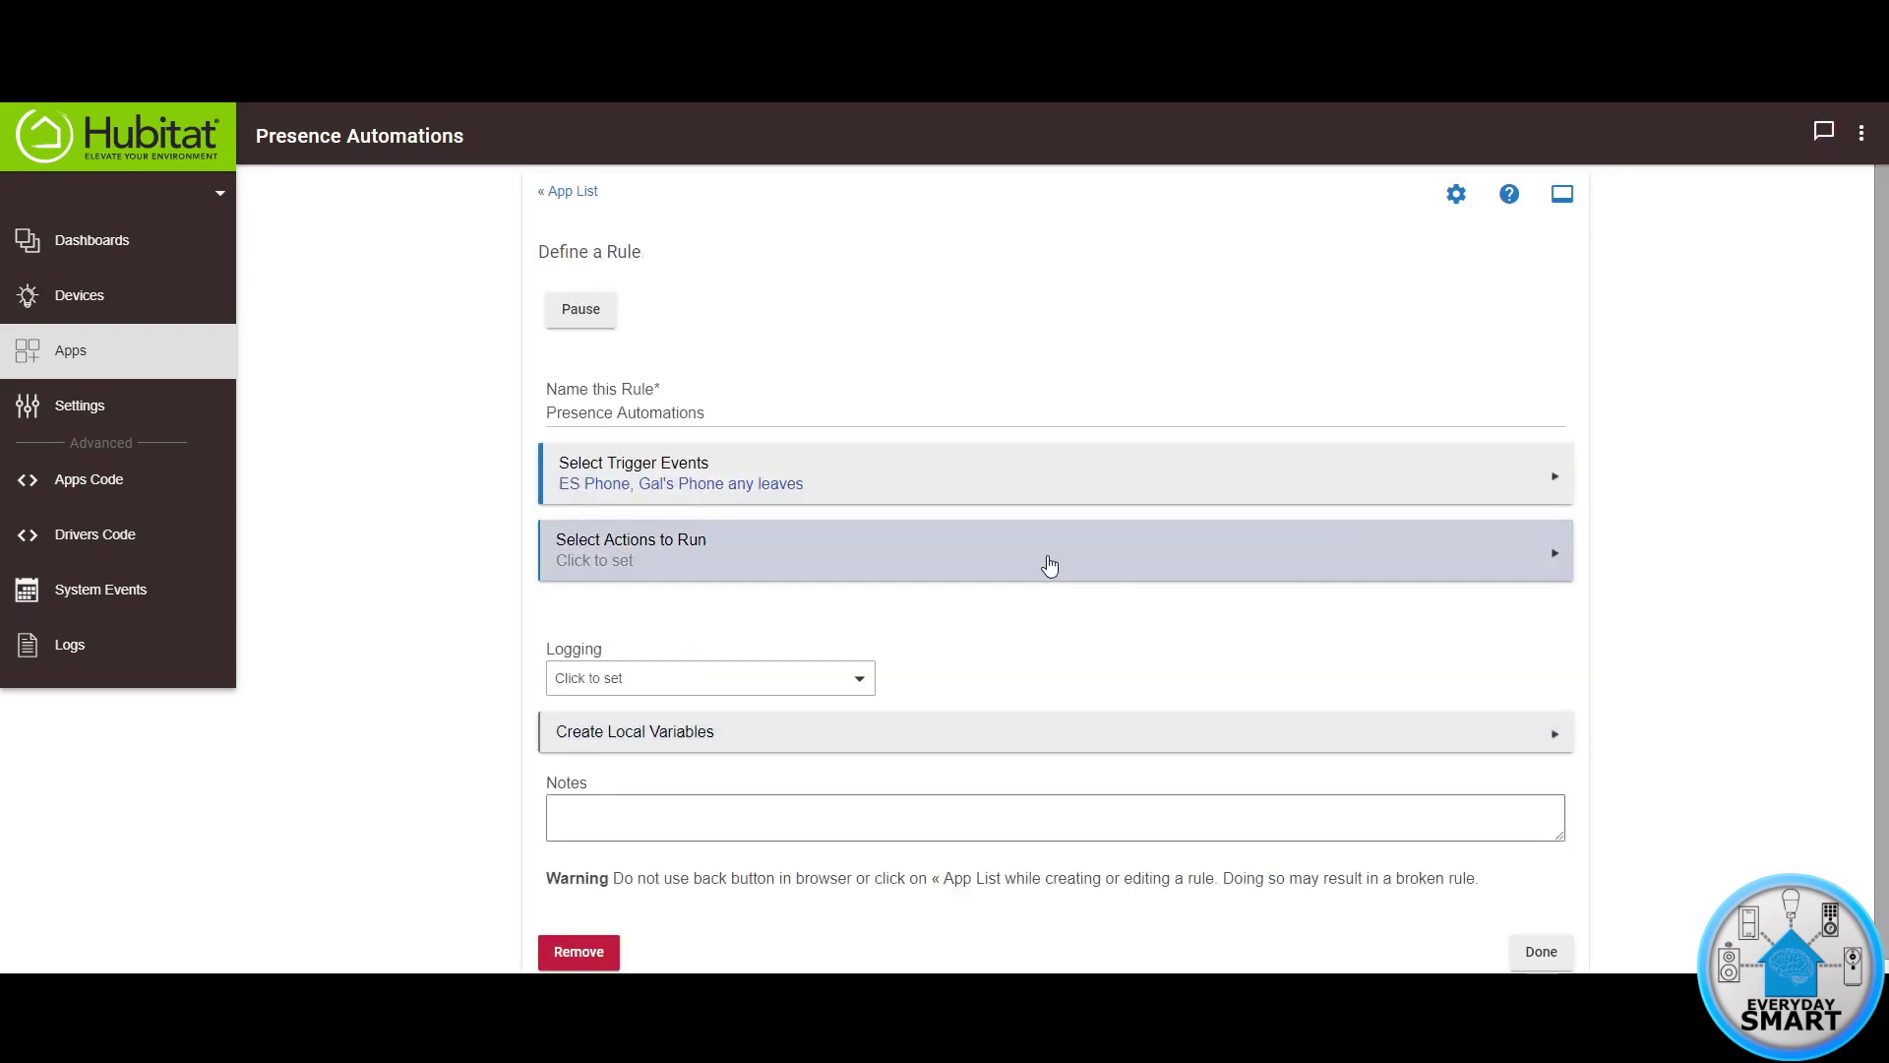
{"action": "left_click", "coordinate": [643, 557]}
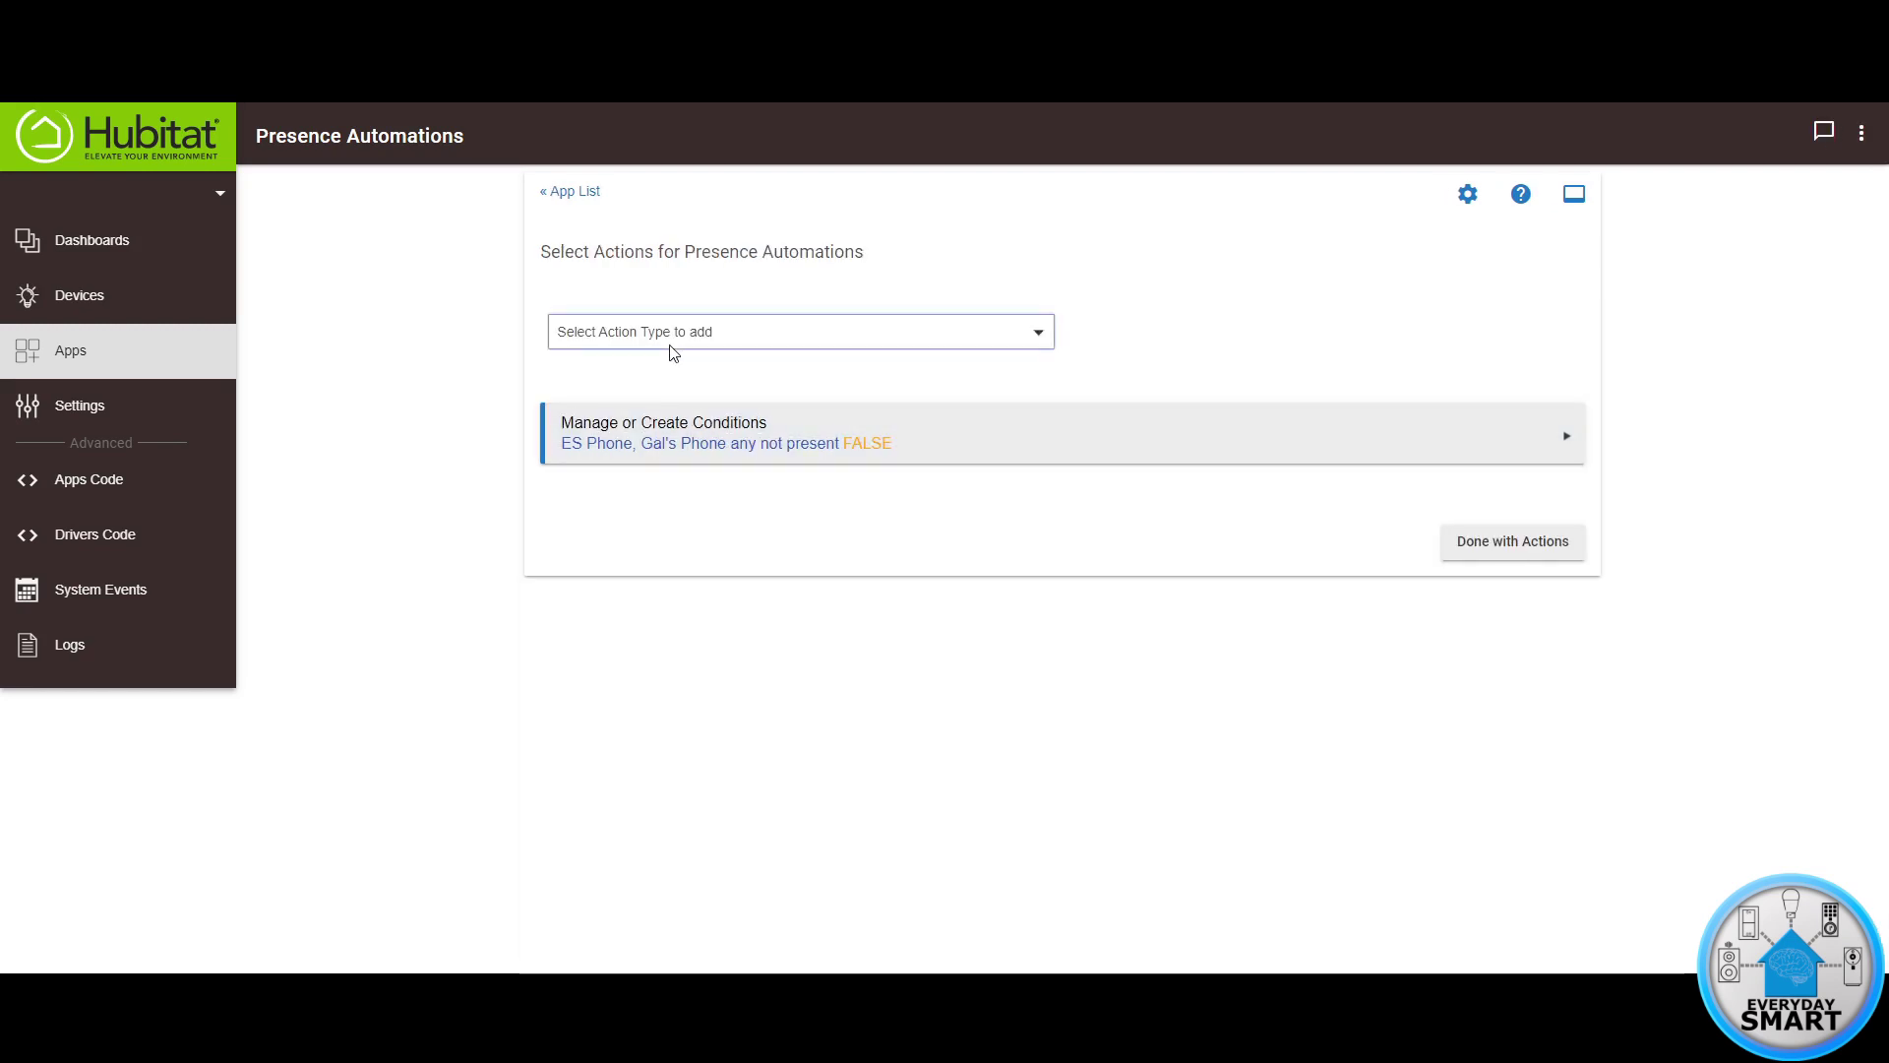
{"action": "left_click", "coordinate": [697, 335]}
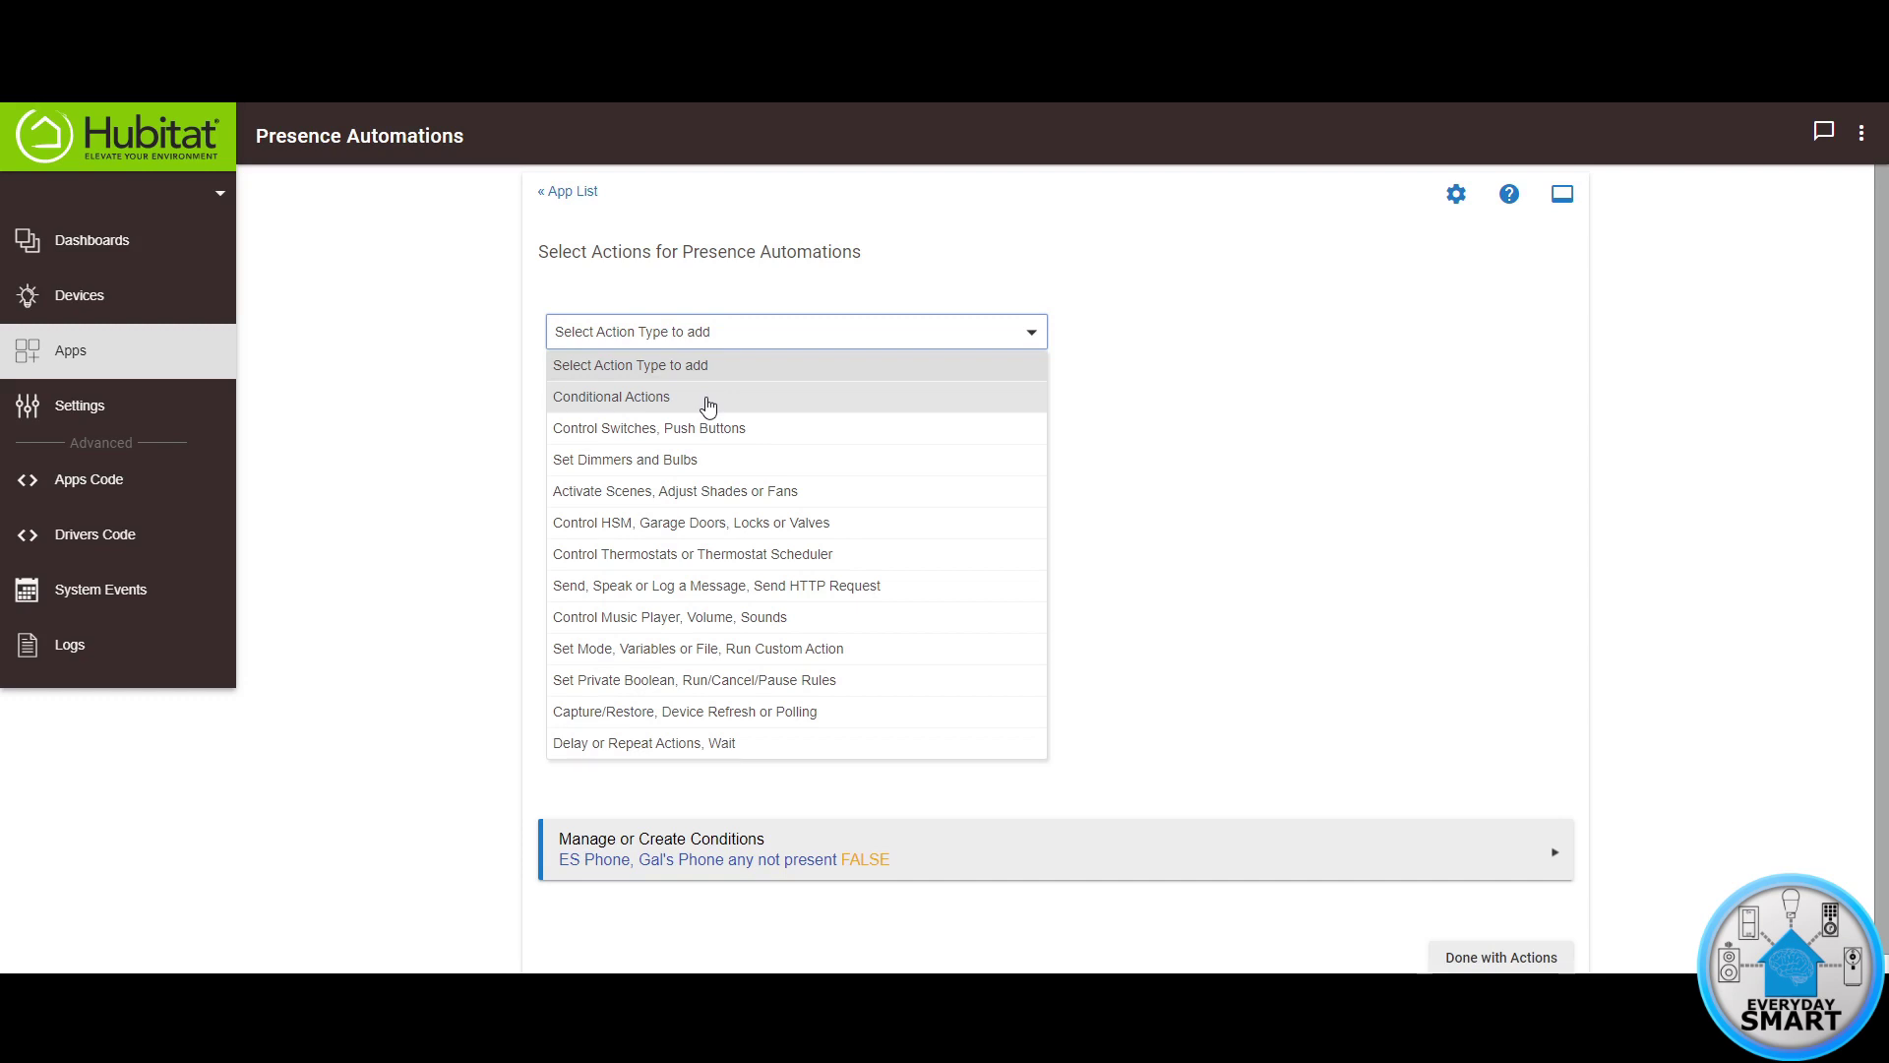
{"action": "left_click", "coordinate": [644, 399]}
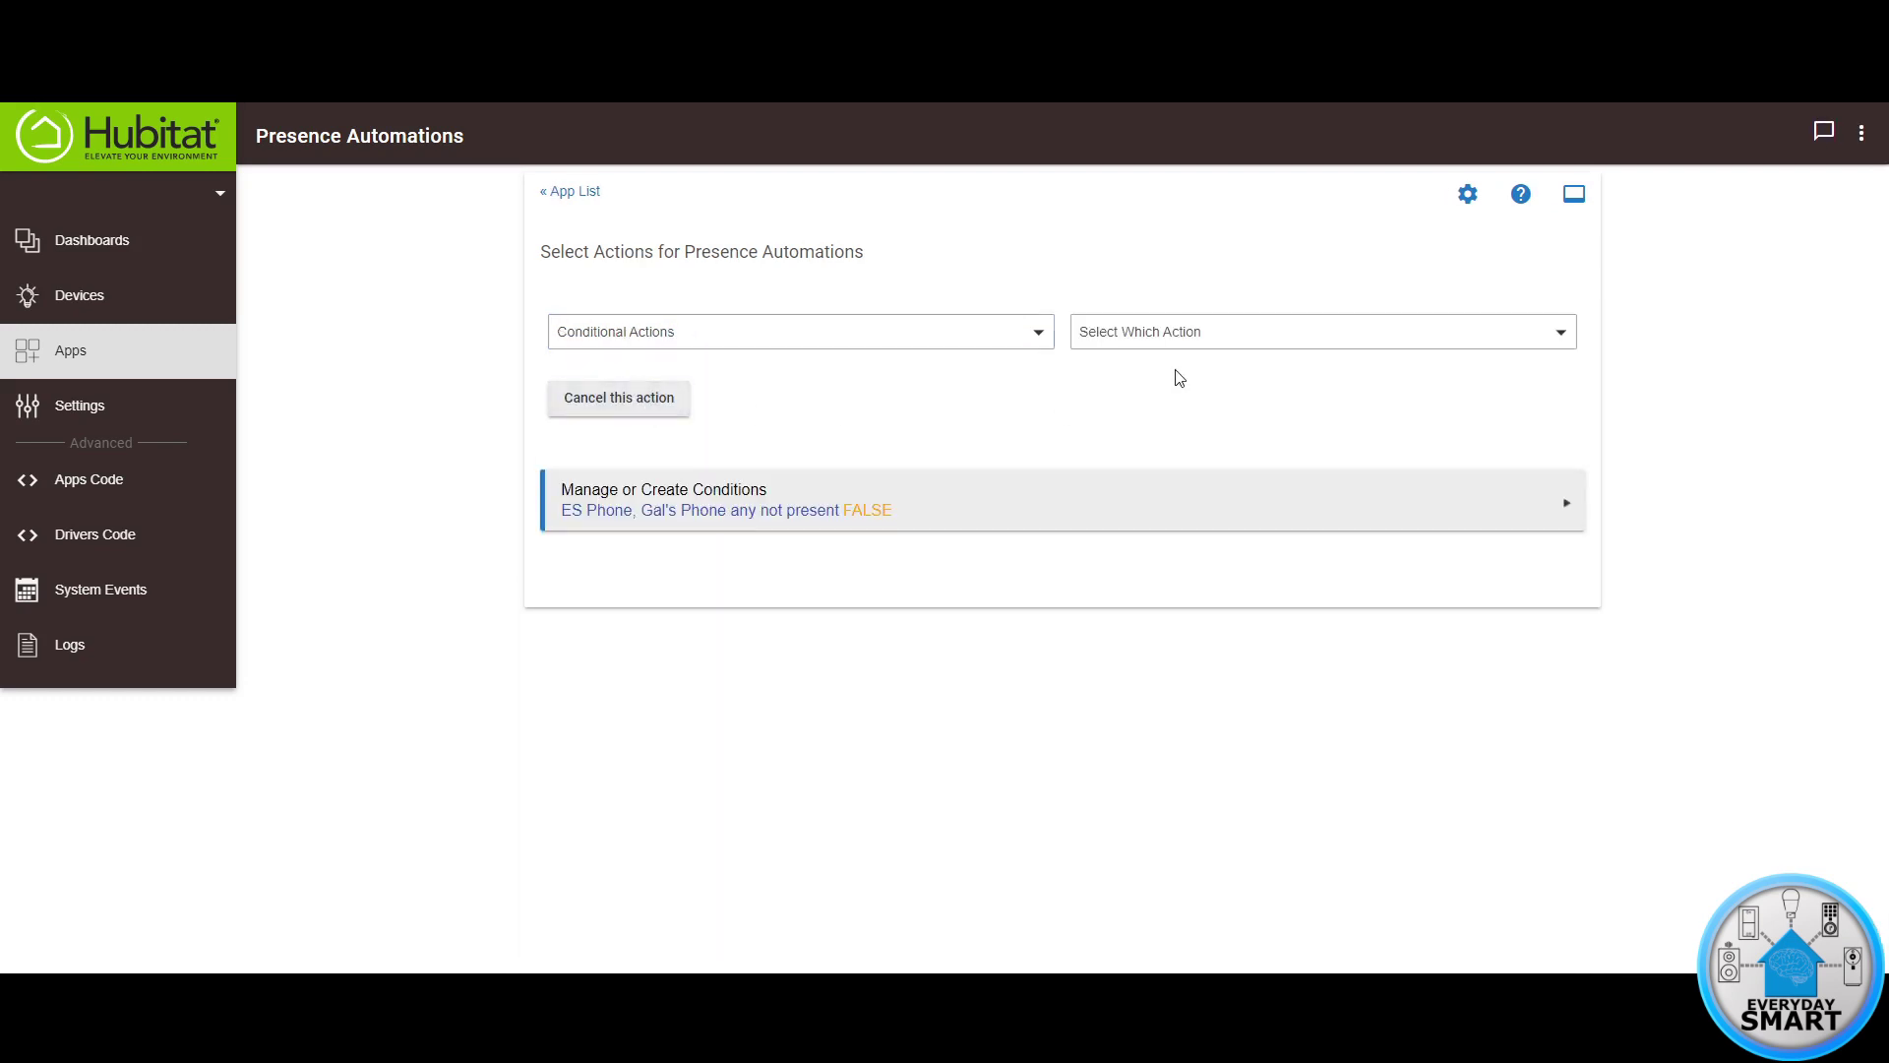
{"action": "left_click", "coordinate": [1200, 342]}
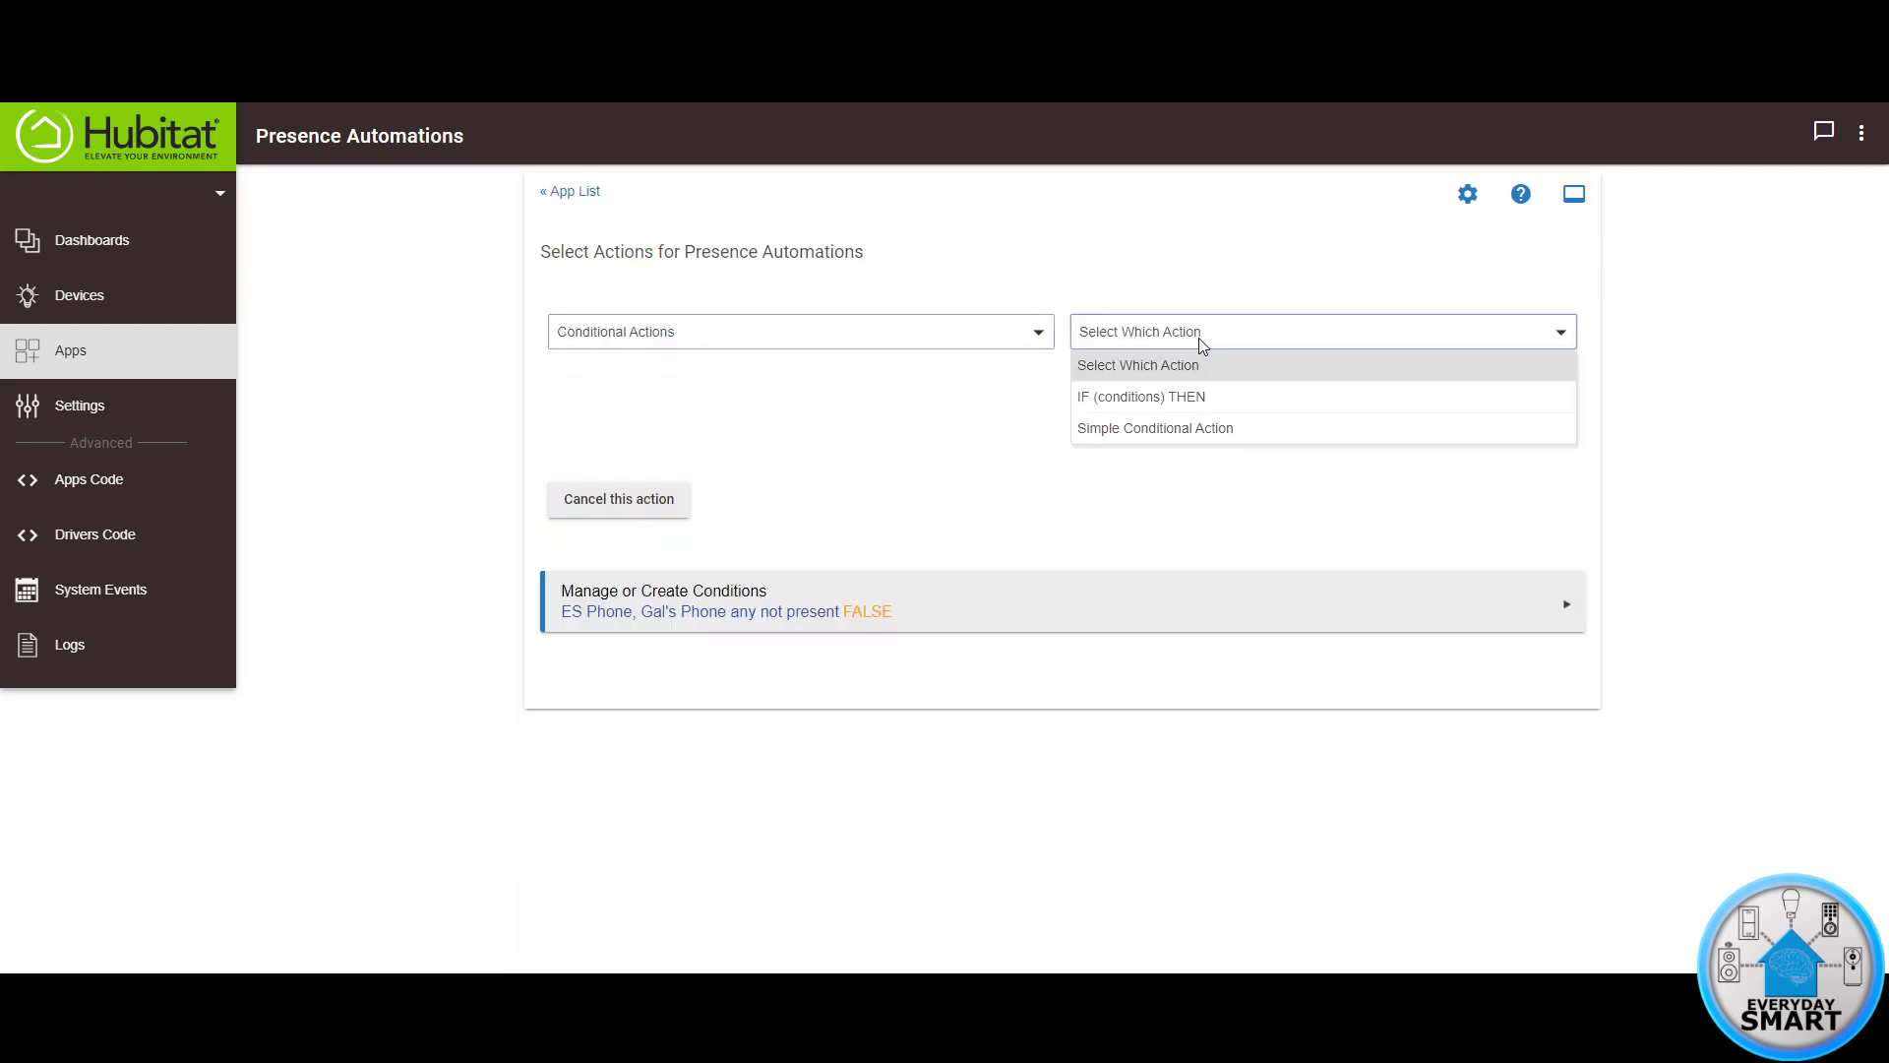
{"action": "left_click", "coordinate": [1156, 398]}
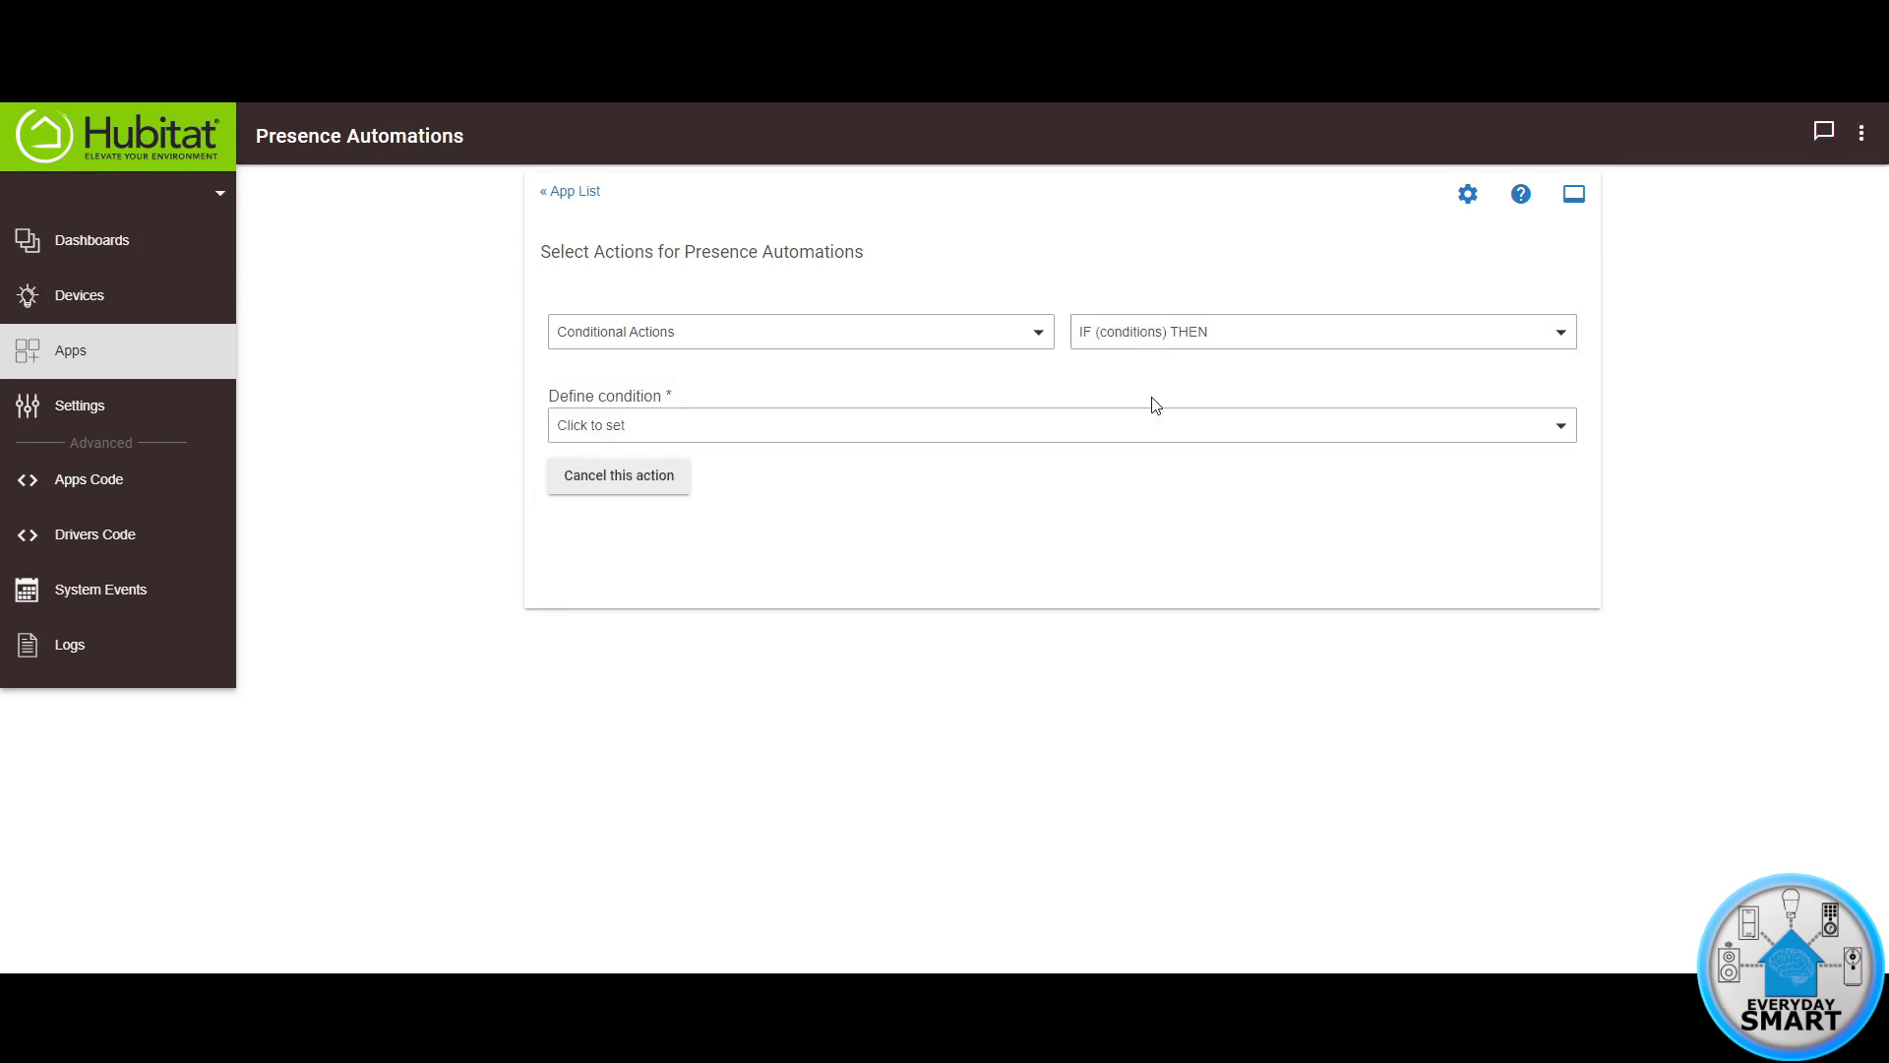
- Set the IF condition to ES Phone and the second phone both not present
{"action": "left_click", "coordinate": [620, 431]}
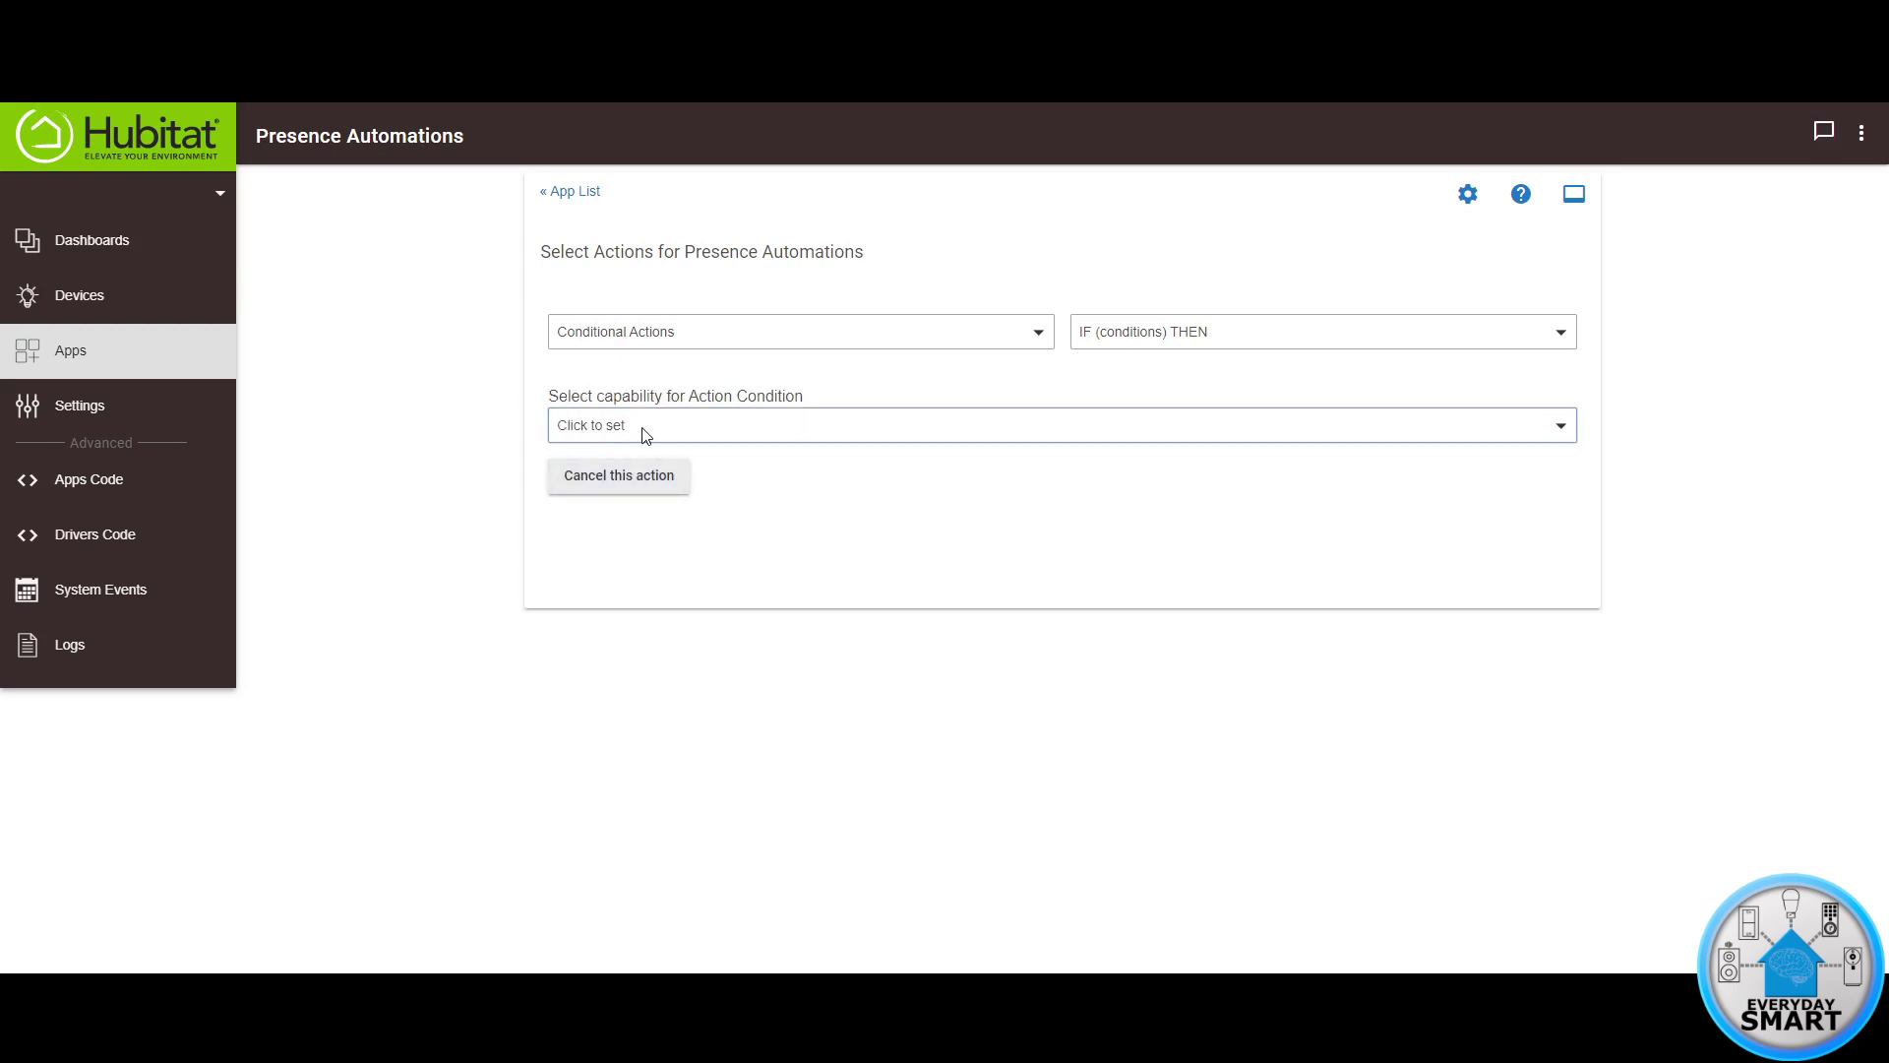
{"action": "left_click", "coordinate": [644, 428]}
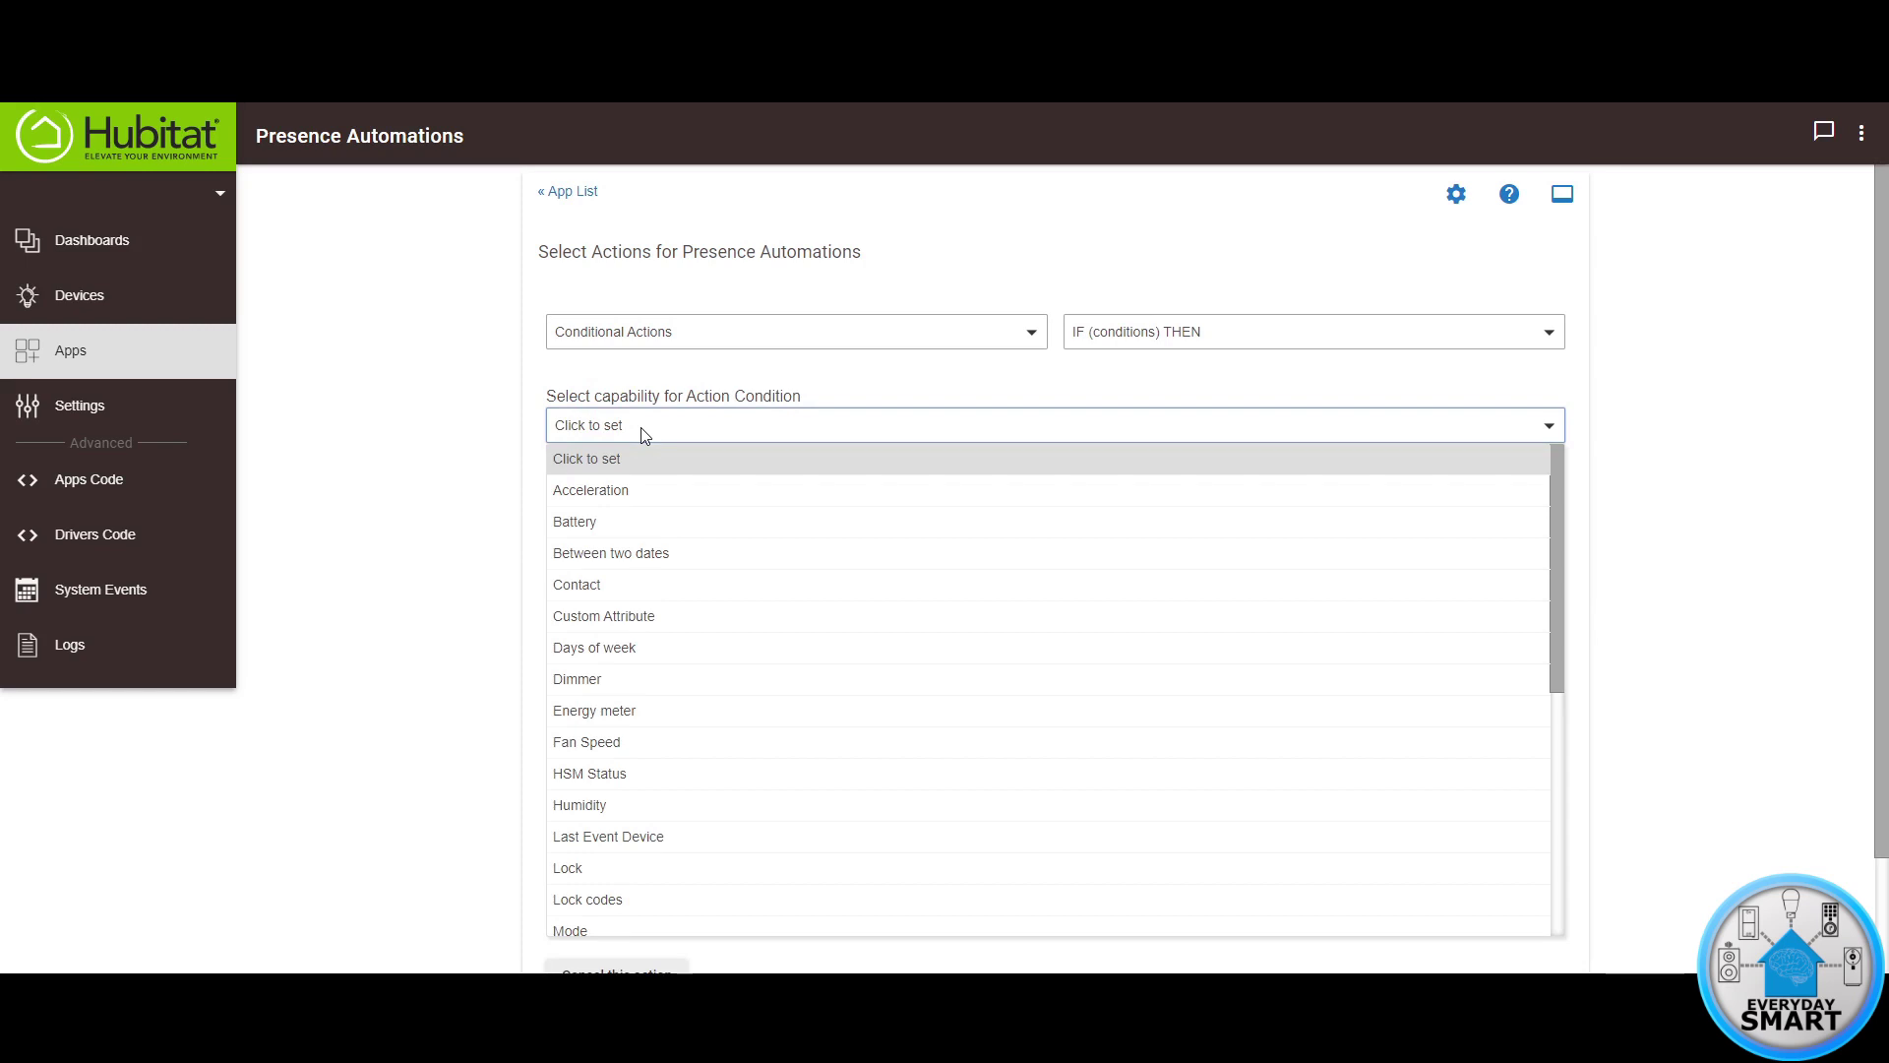
{"action": "scroll", "coordinate": [622, 618], "scroll_direction": "down", "scroll_amount": 5}
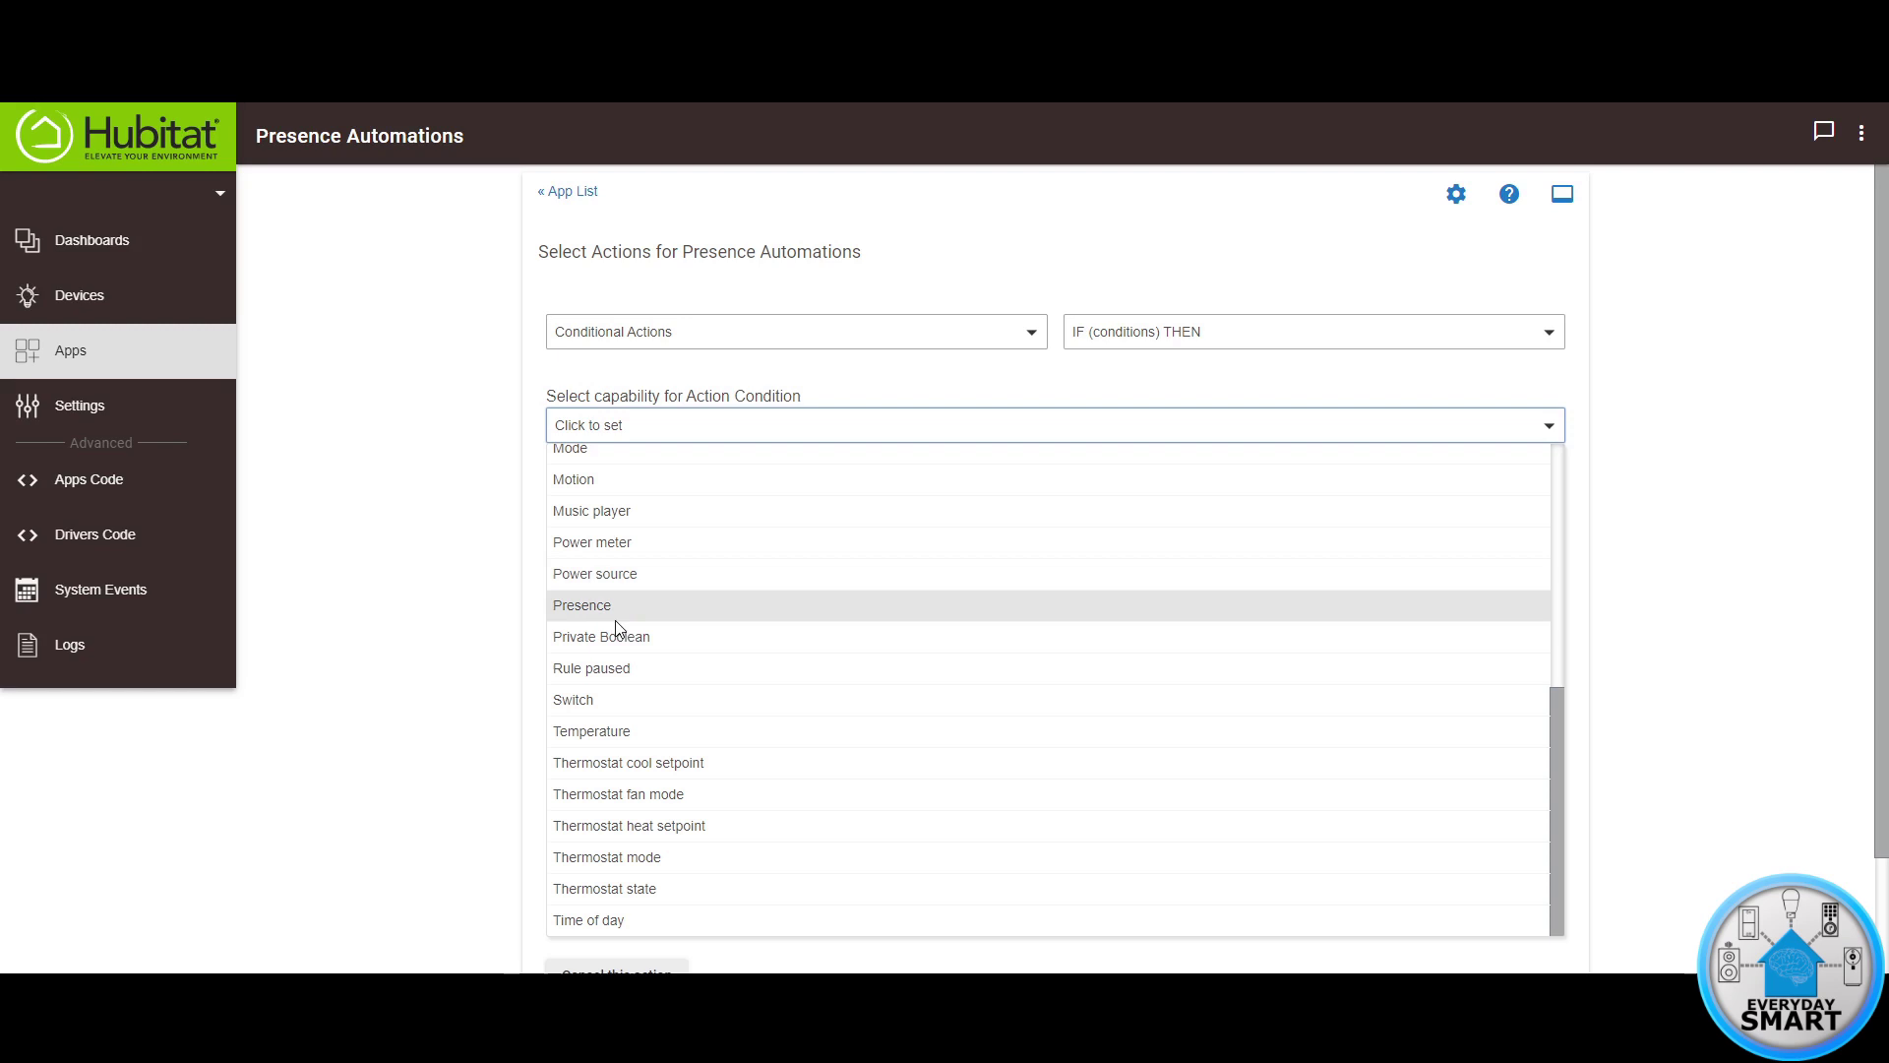
{"action": "left_click", "coordinate": [615, 617]}
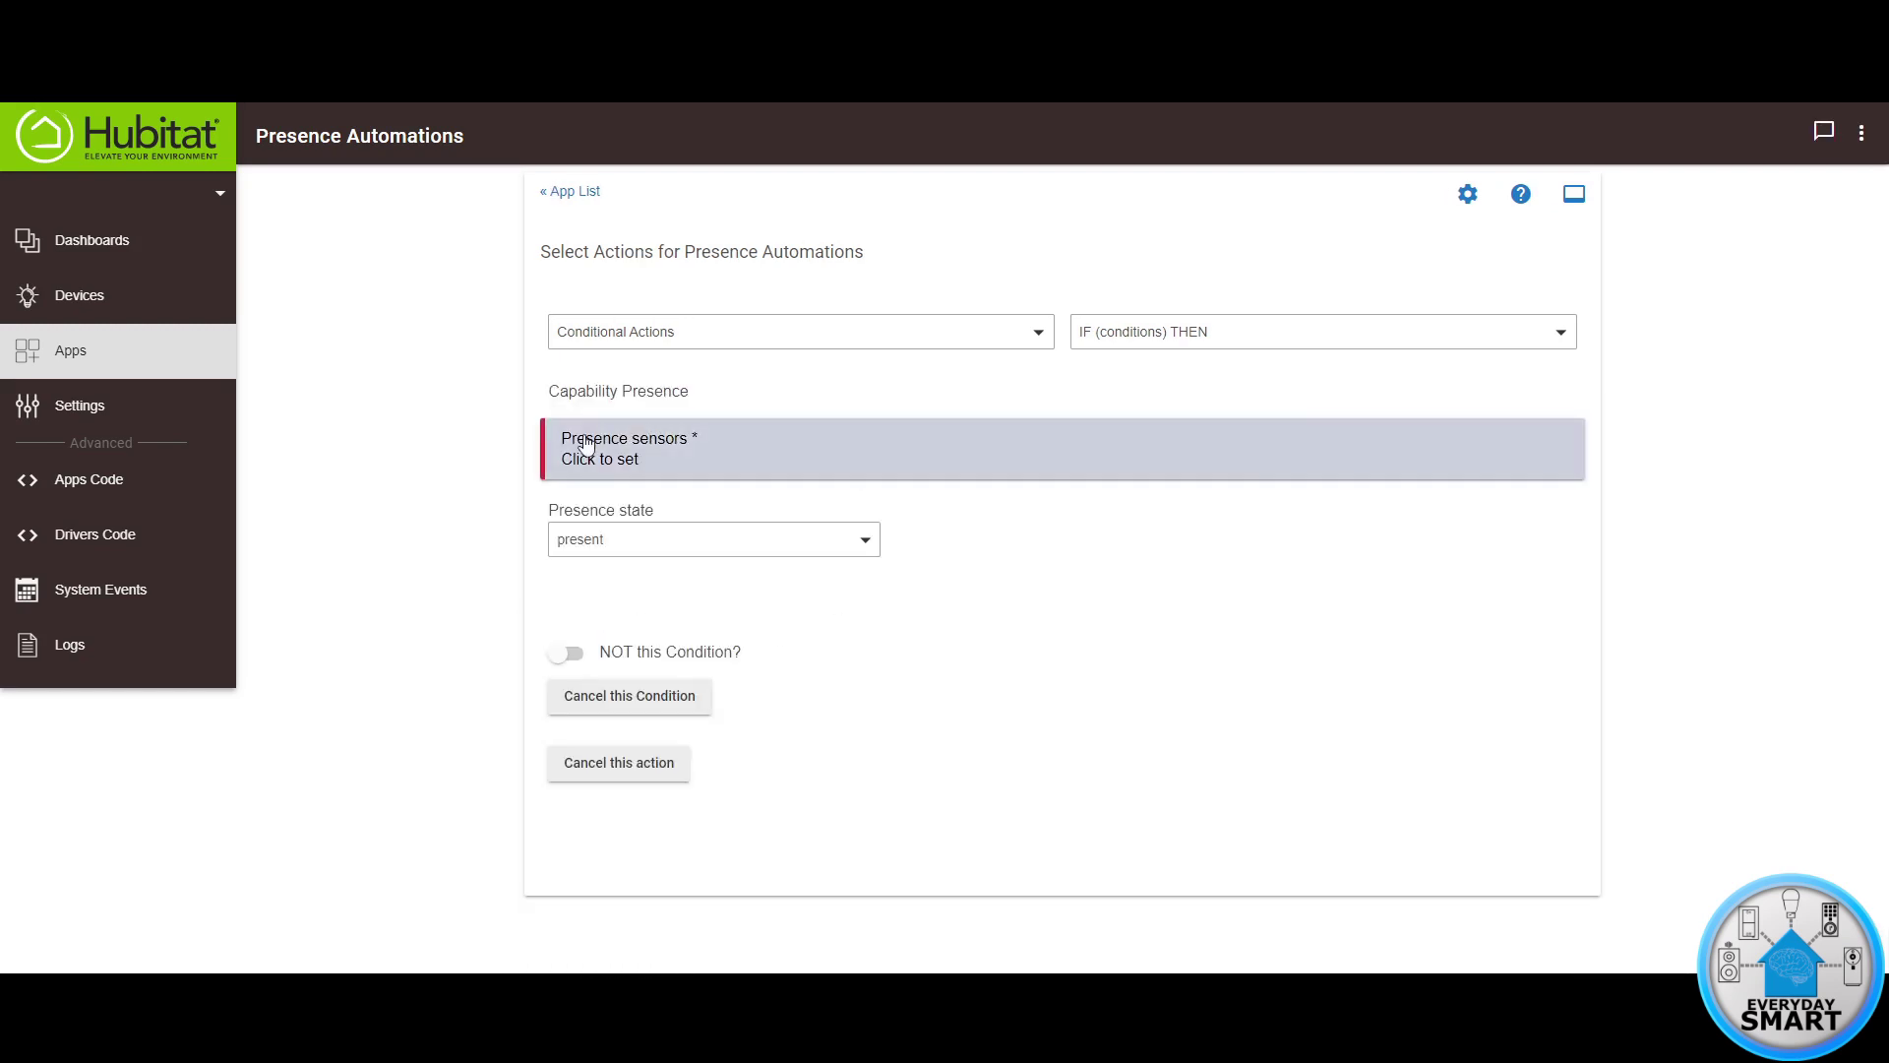
{"action": "left_click", "coordinate": [632, 460]}
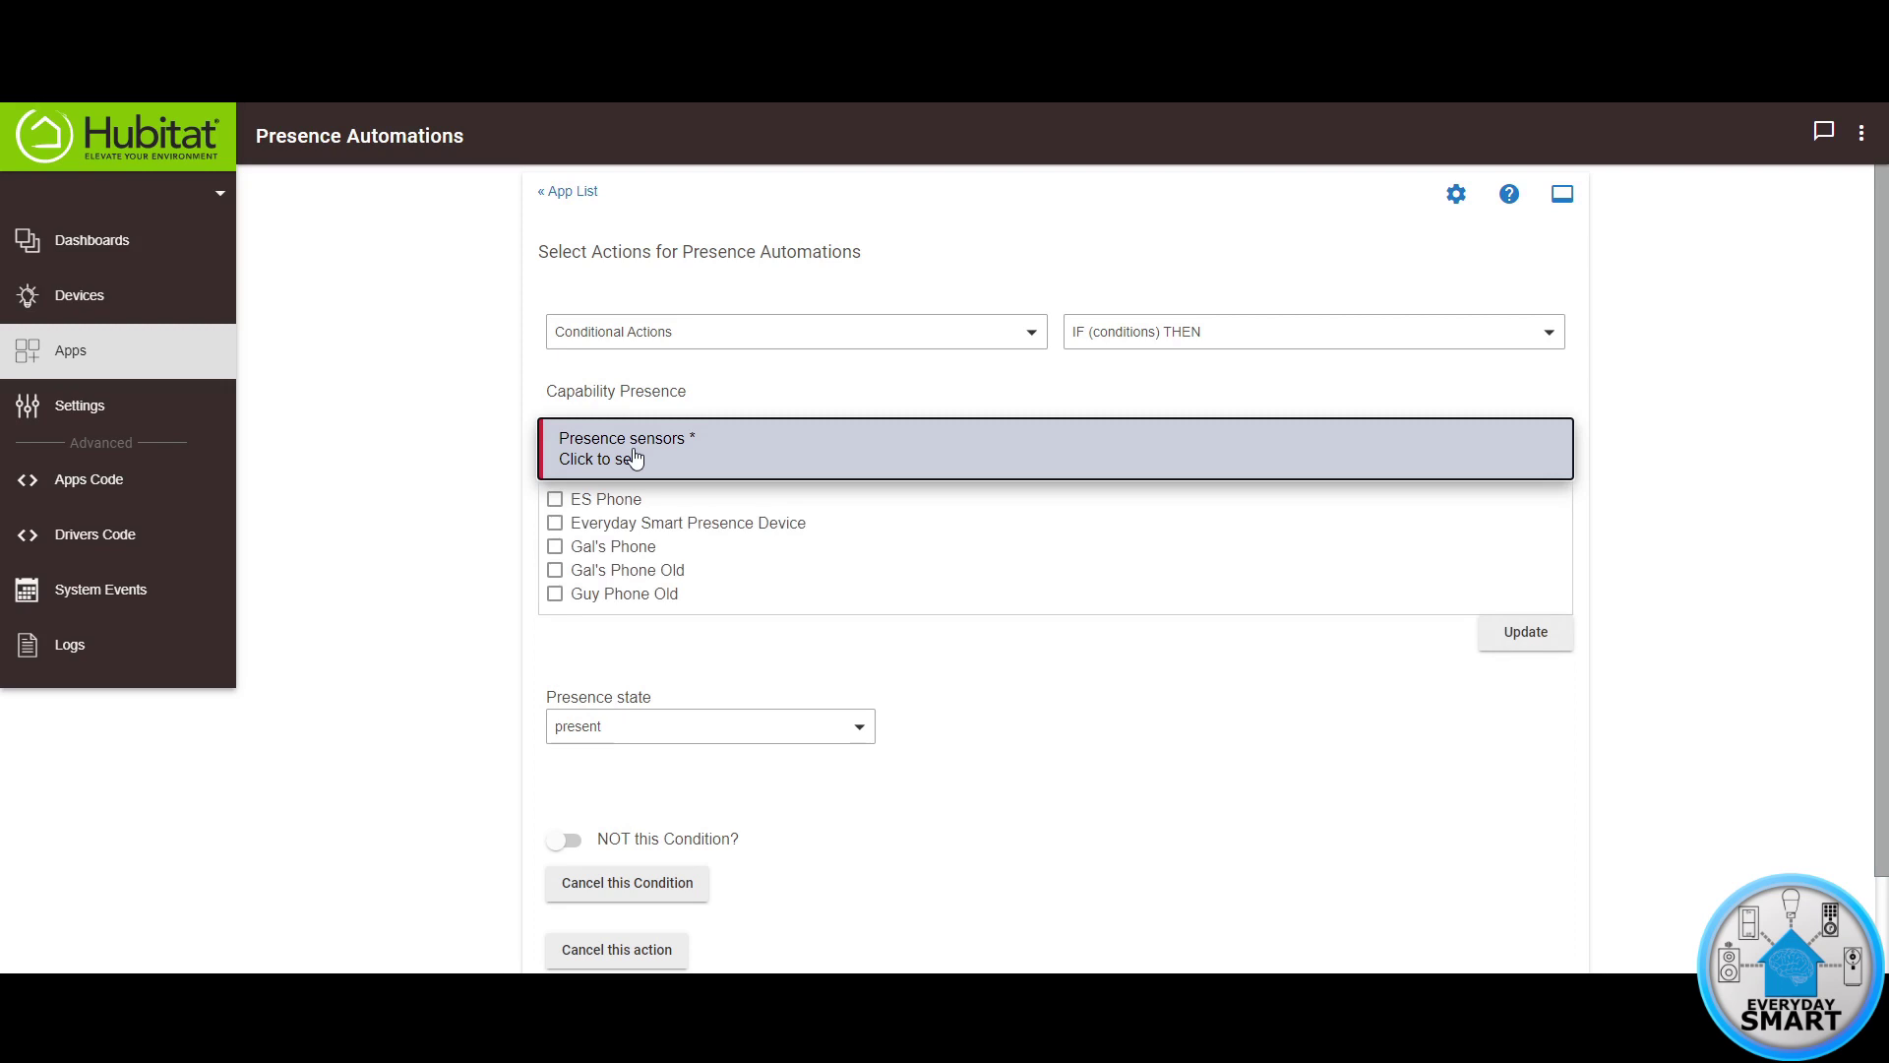
{"action": "left_click", "coordinate": [555, 500]}
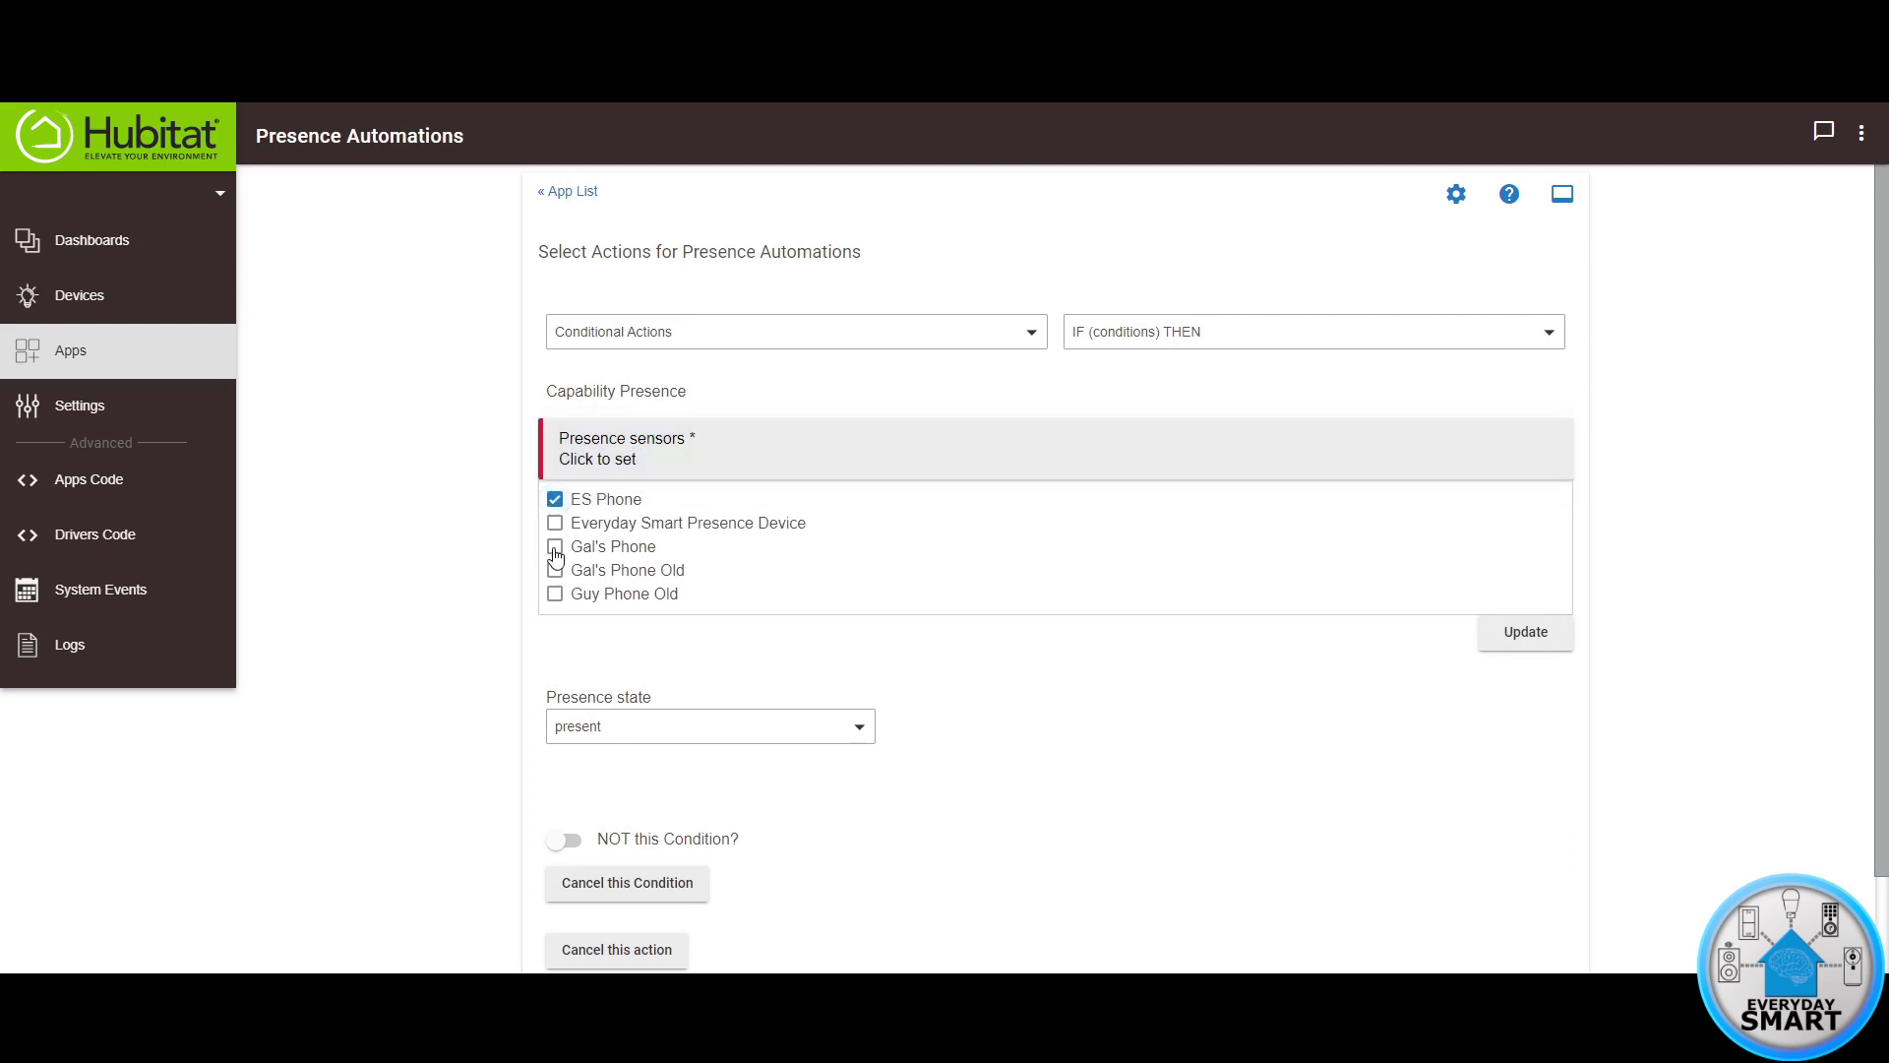
{"action": "left_click", "coordinate": [555, 547]}
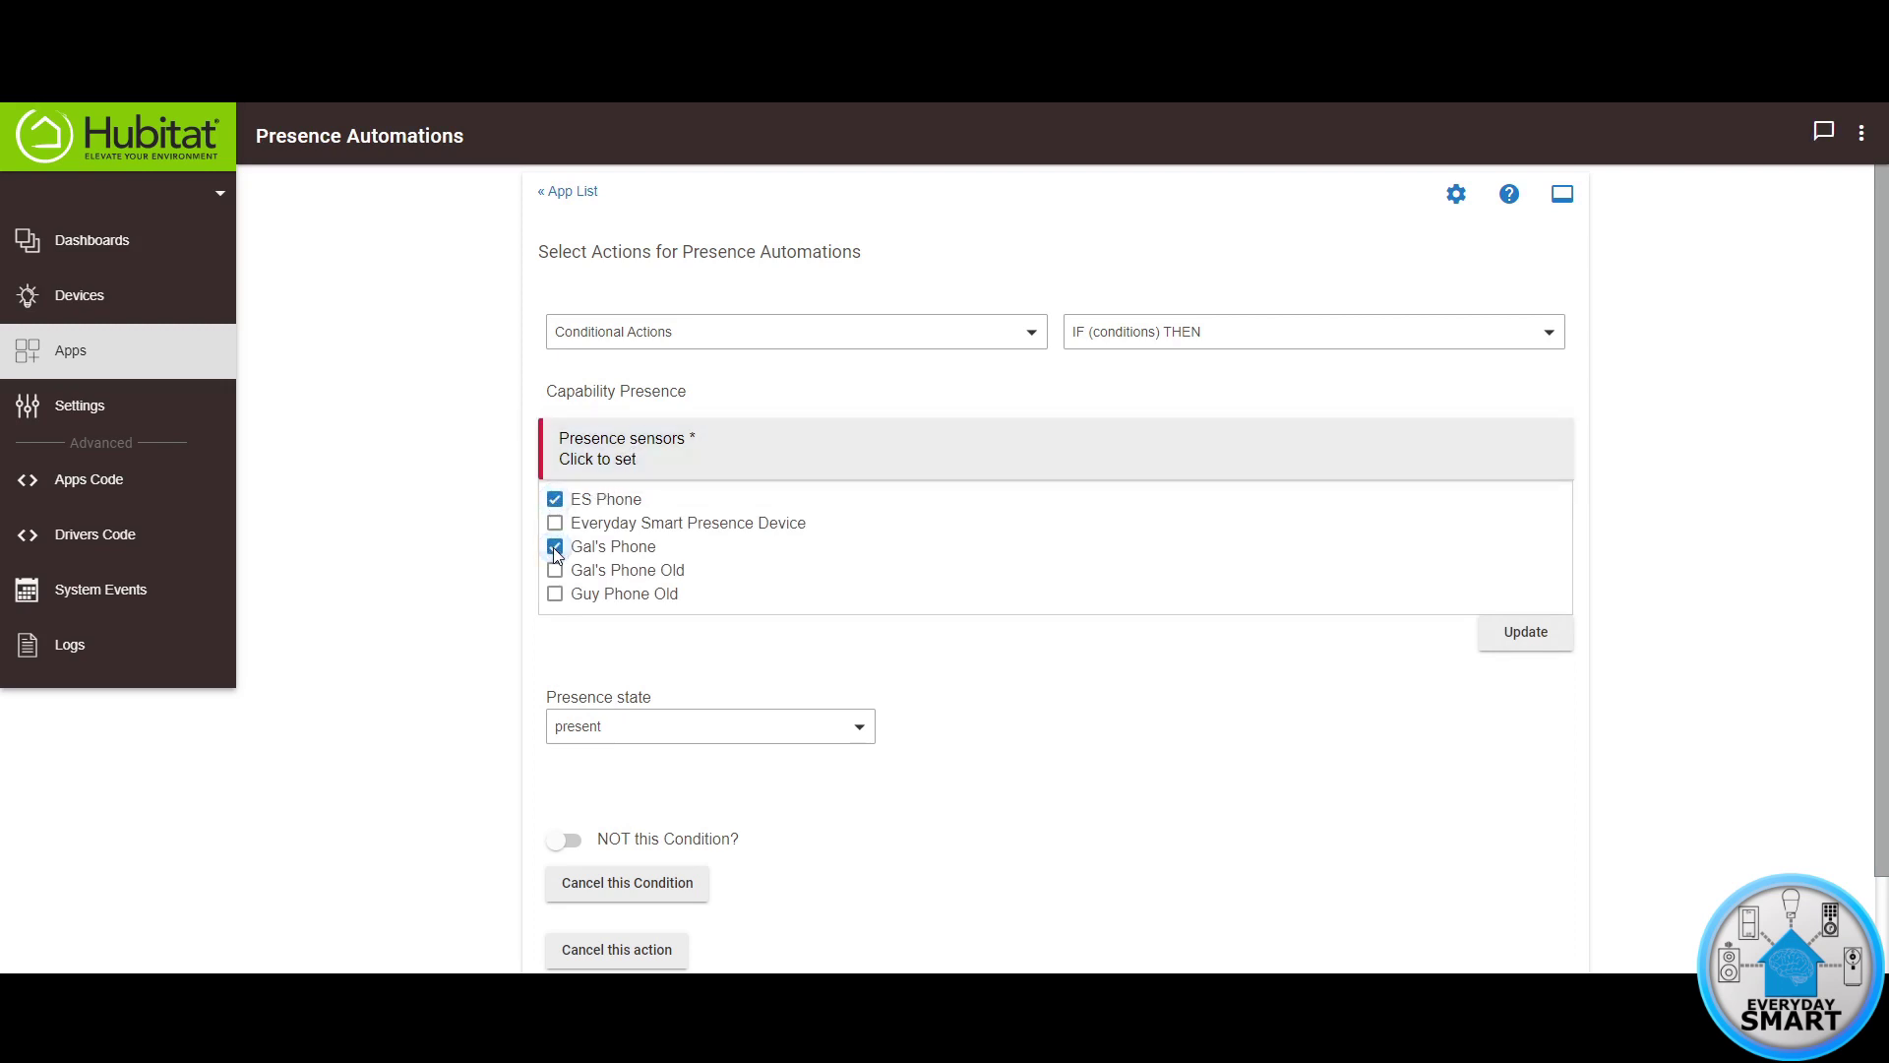
{"action": "left_click", "coordinate": [1518, 638]}
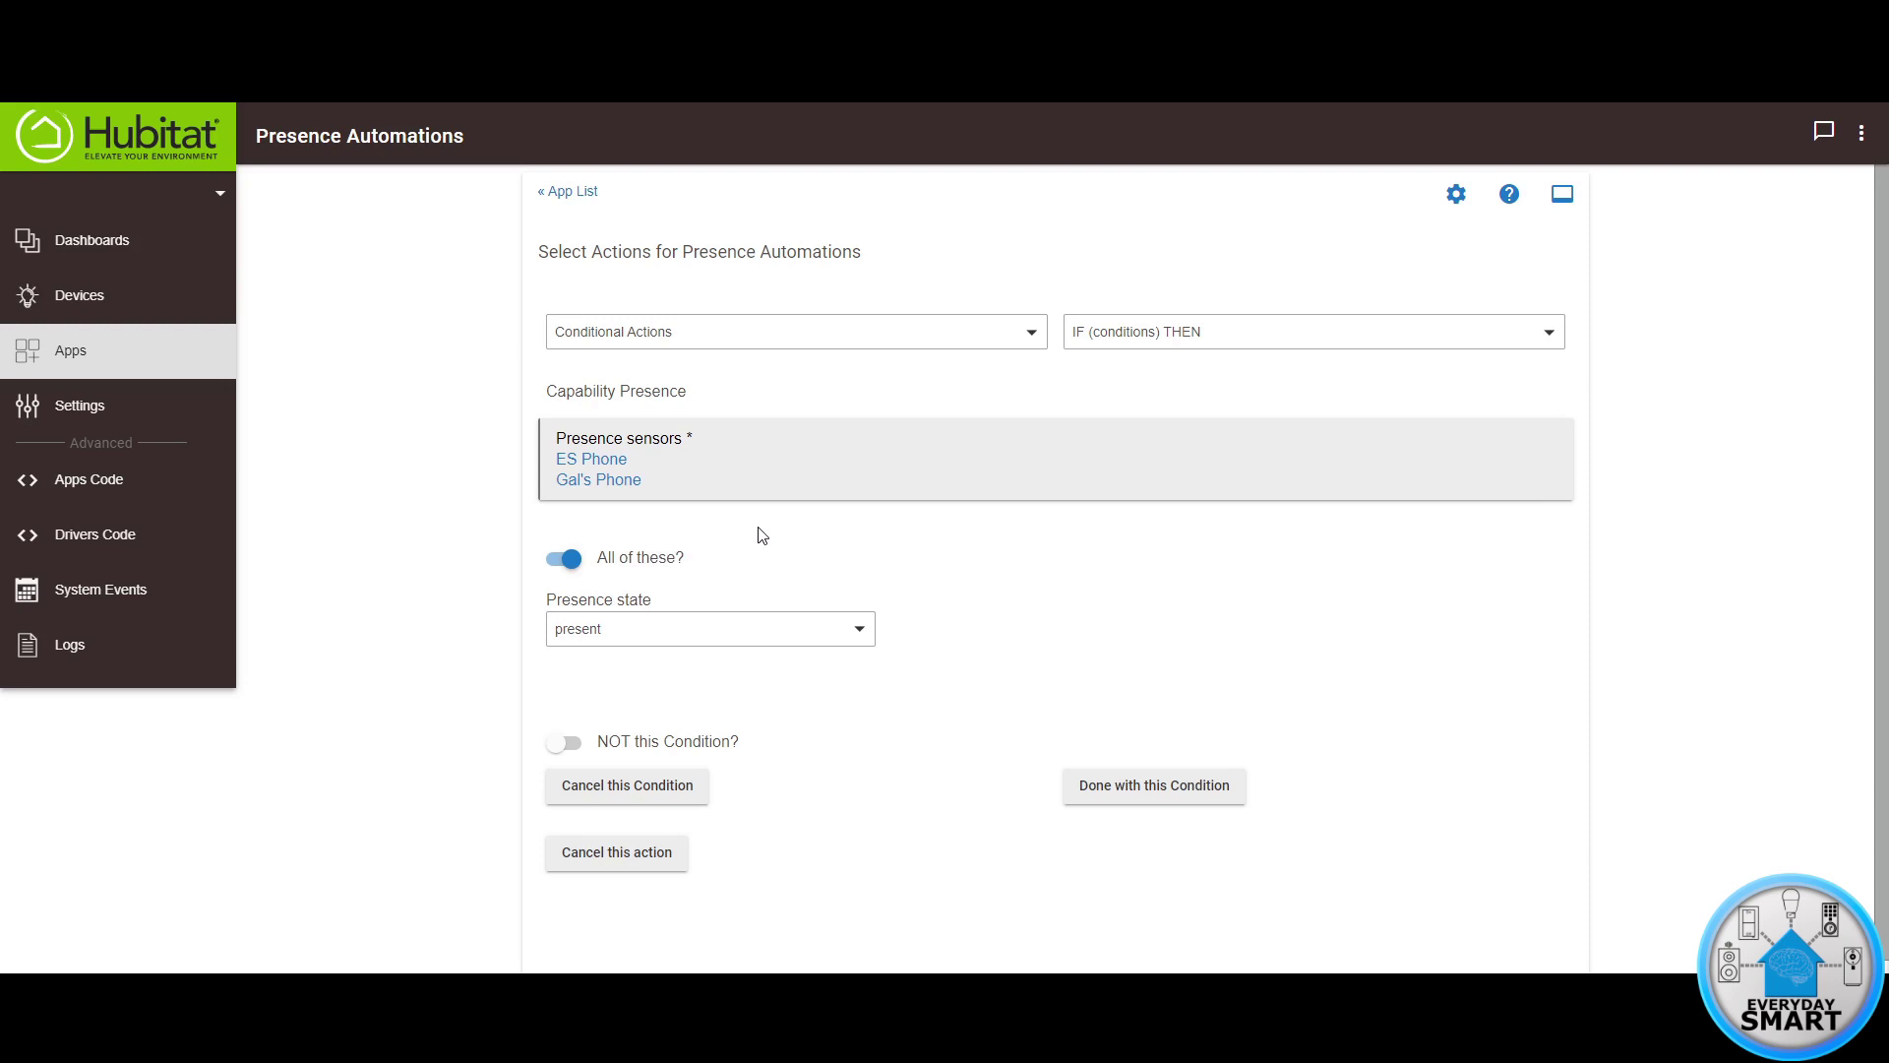
{"action": "left_click", "coordinate": [644, 622]}
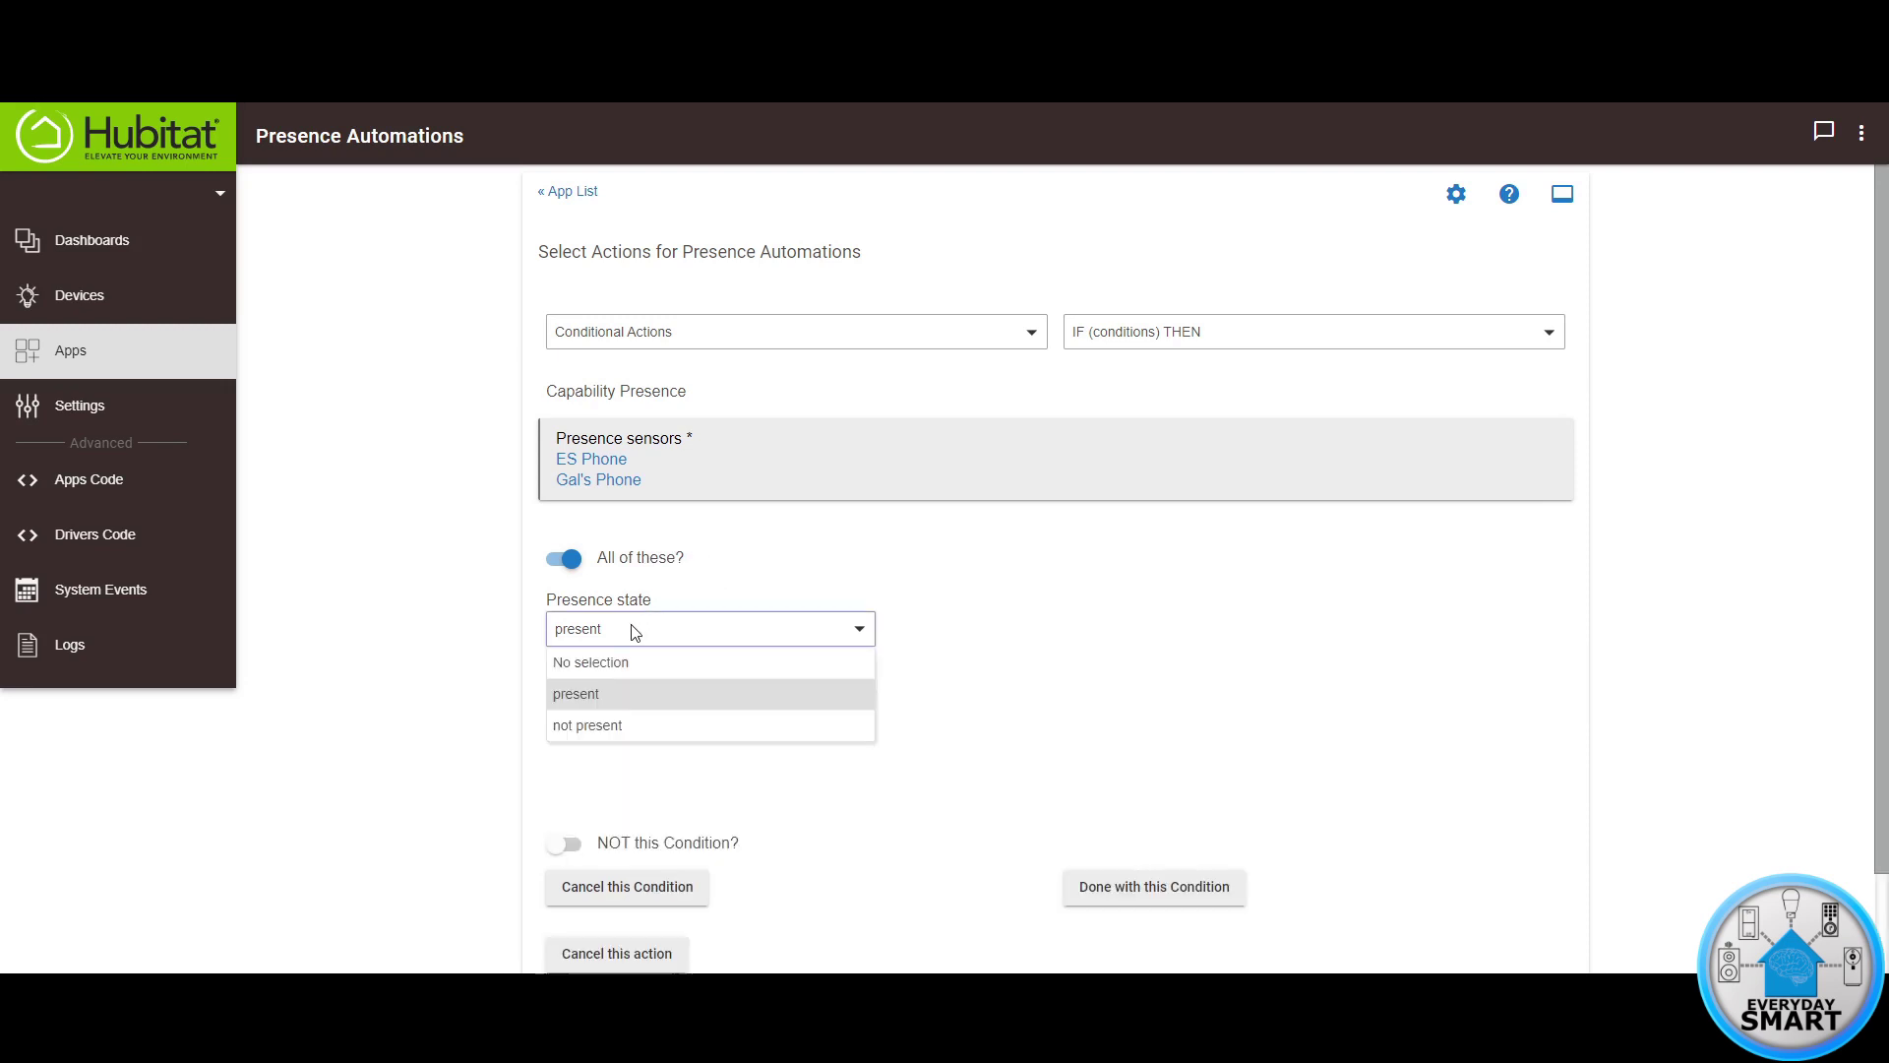
{"action": "left_click", "coordinate": [603, 728]}
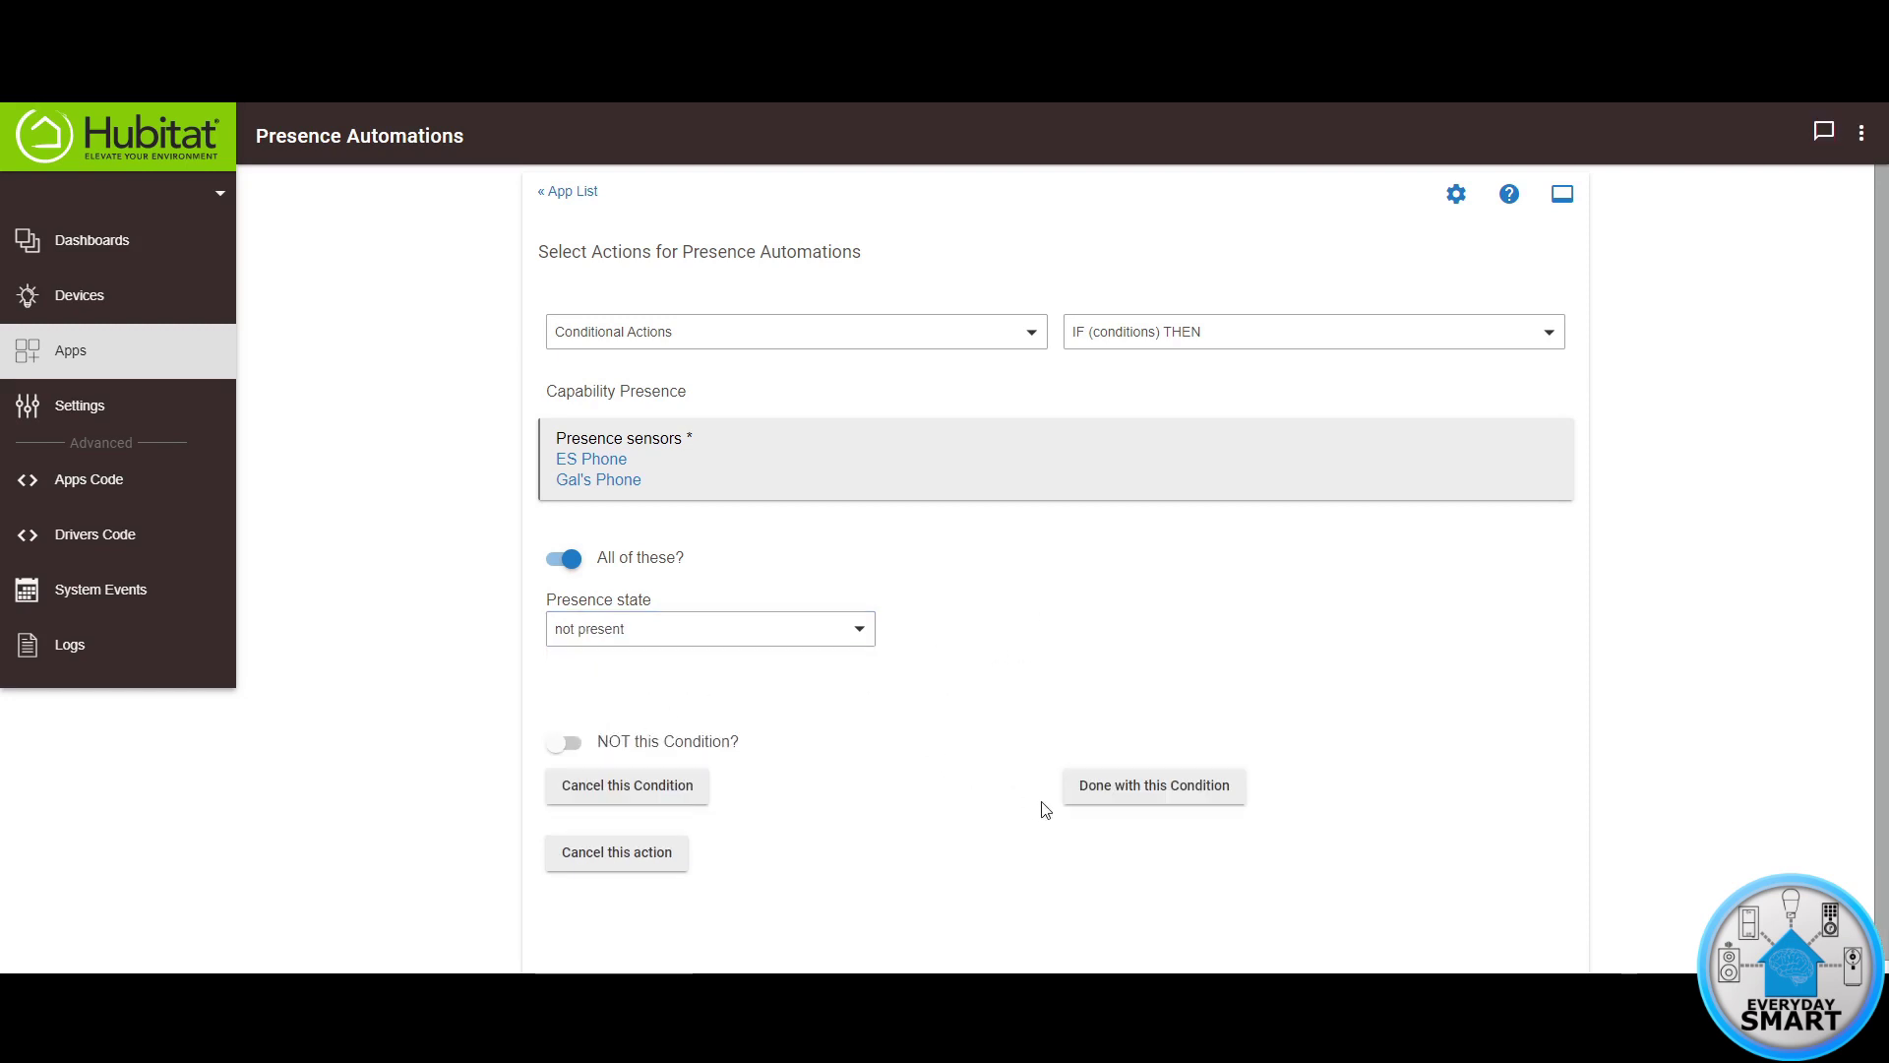
{"action": "left_click", "coordinate": [1162, 799]}
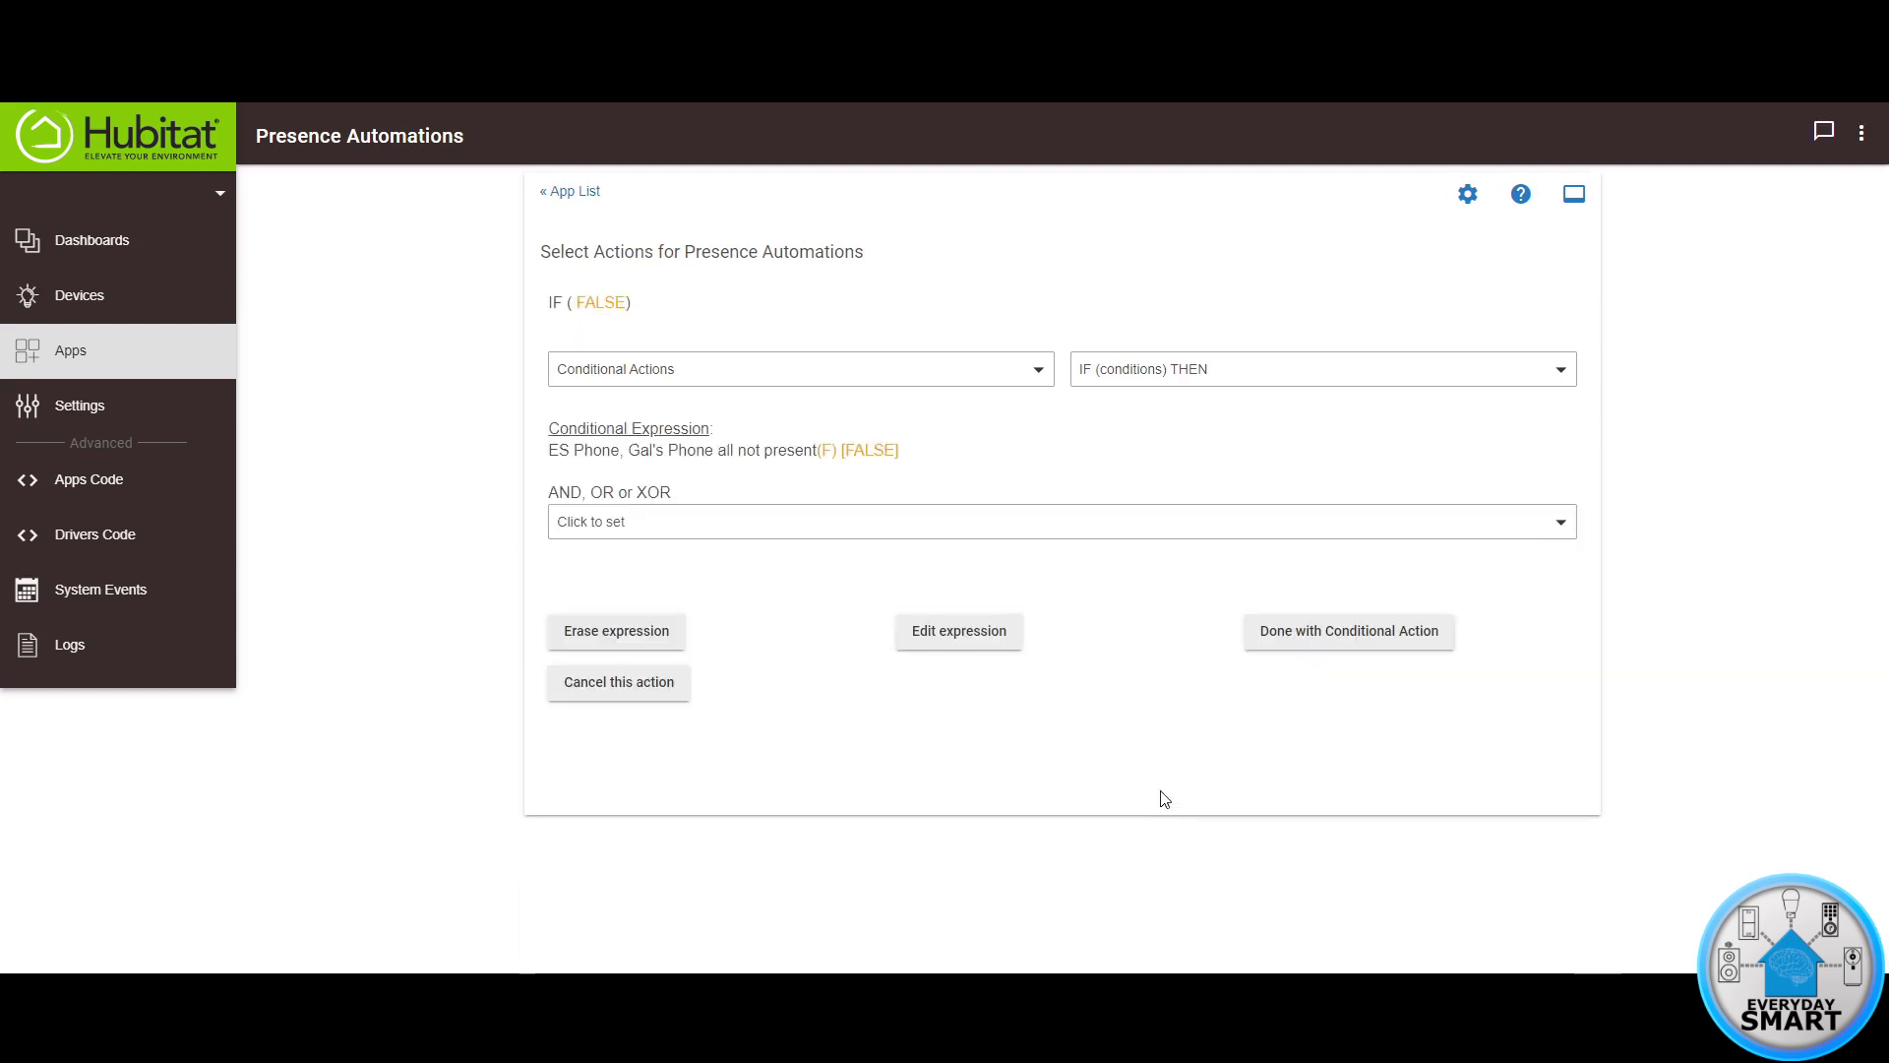
- Add a THEN action under the IF that turns off the First Floor switch
{"action": "left_click", "coordinate": [1335, 635]}
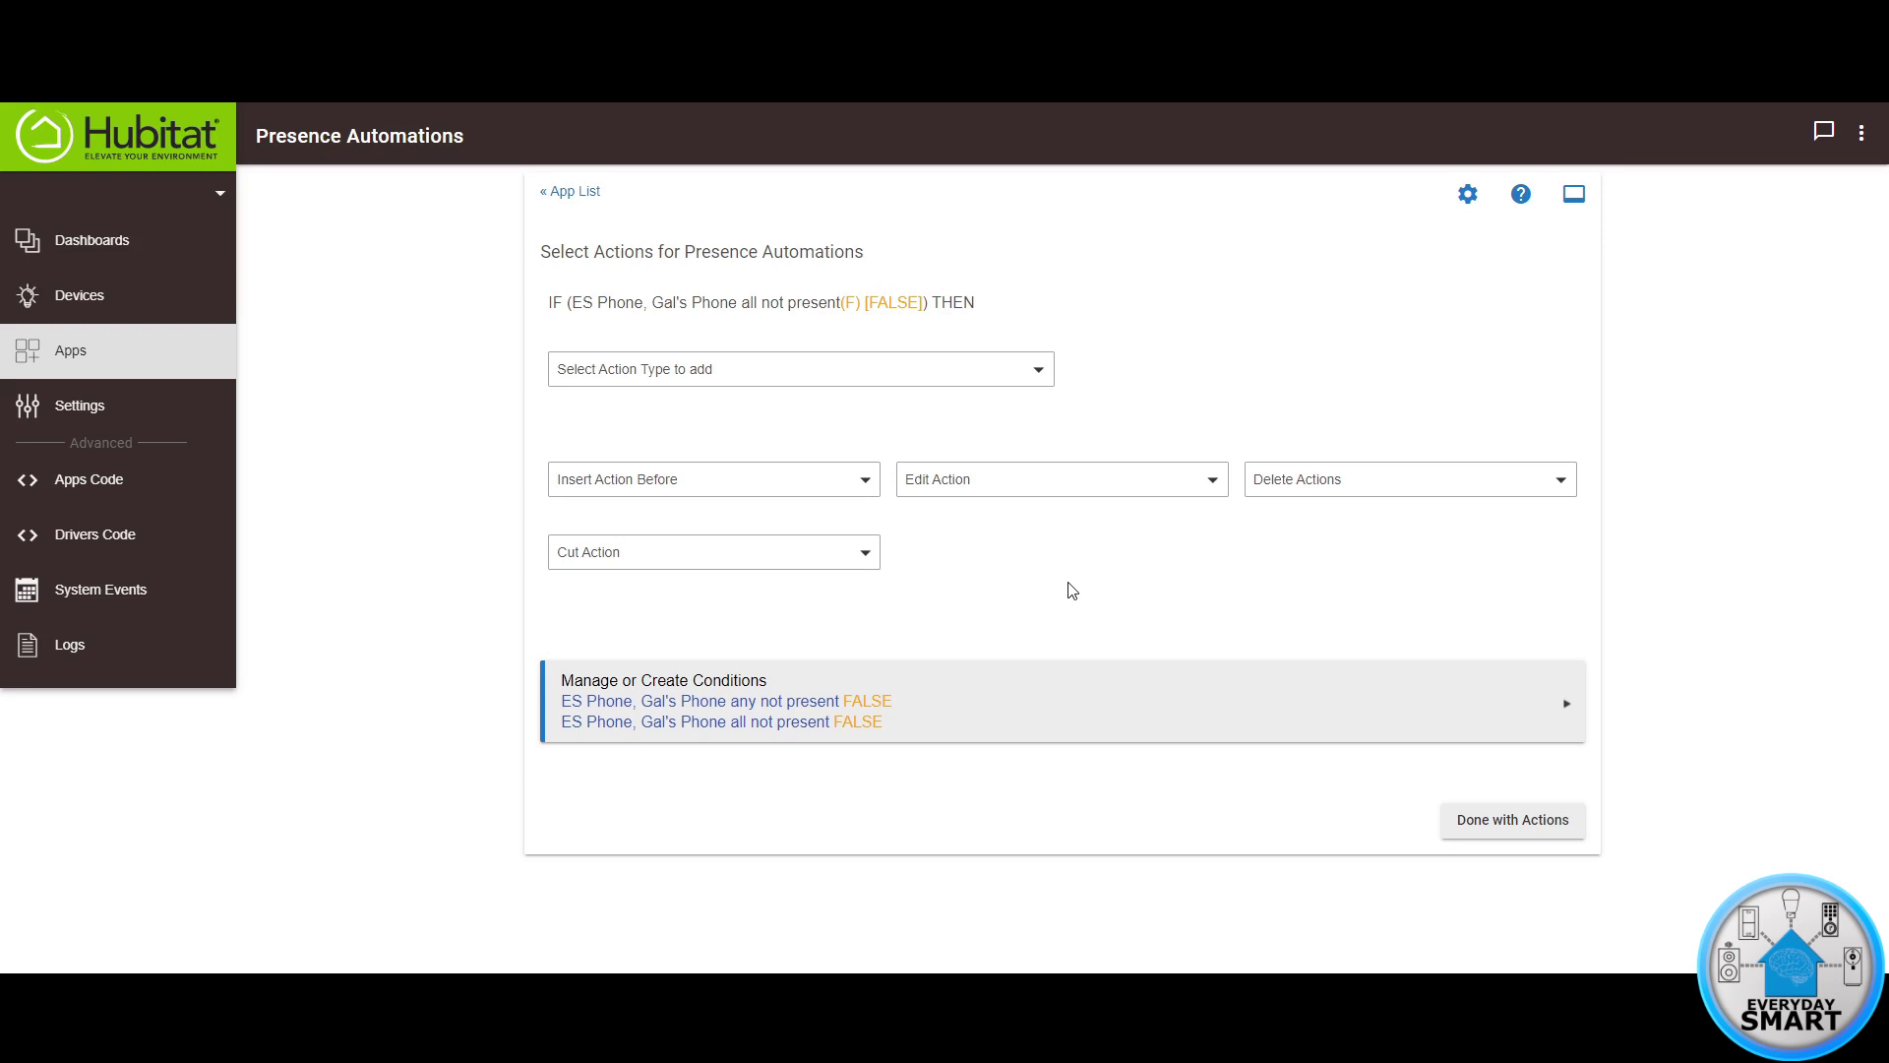
{"action": "left_click", "coordinate": [679, 377]}
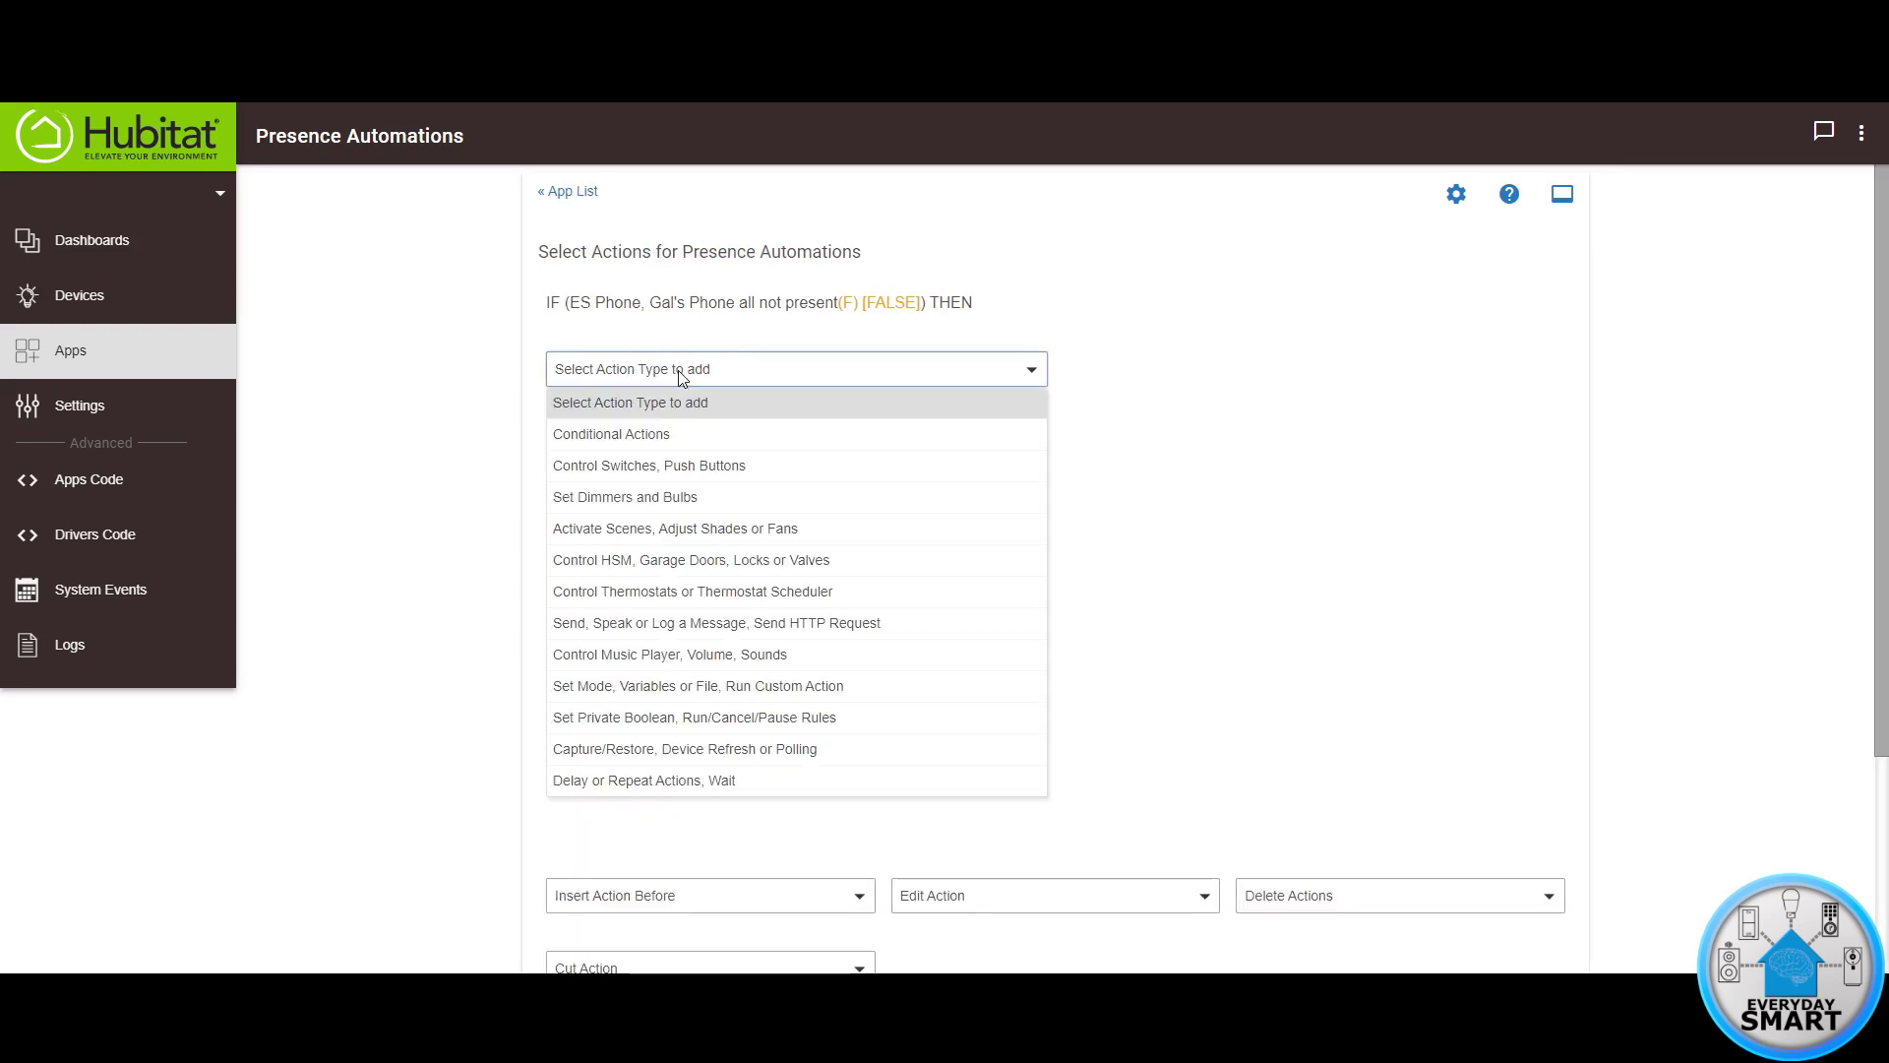
{"action": "left_click", "coordinate": [622, 465]}
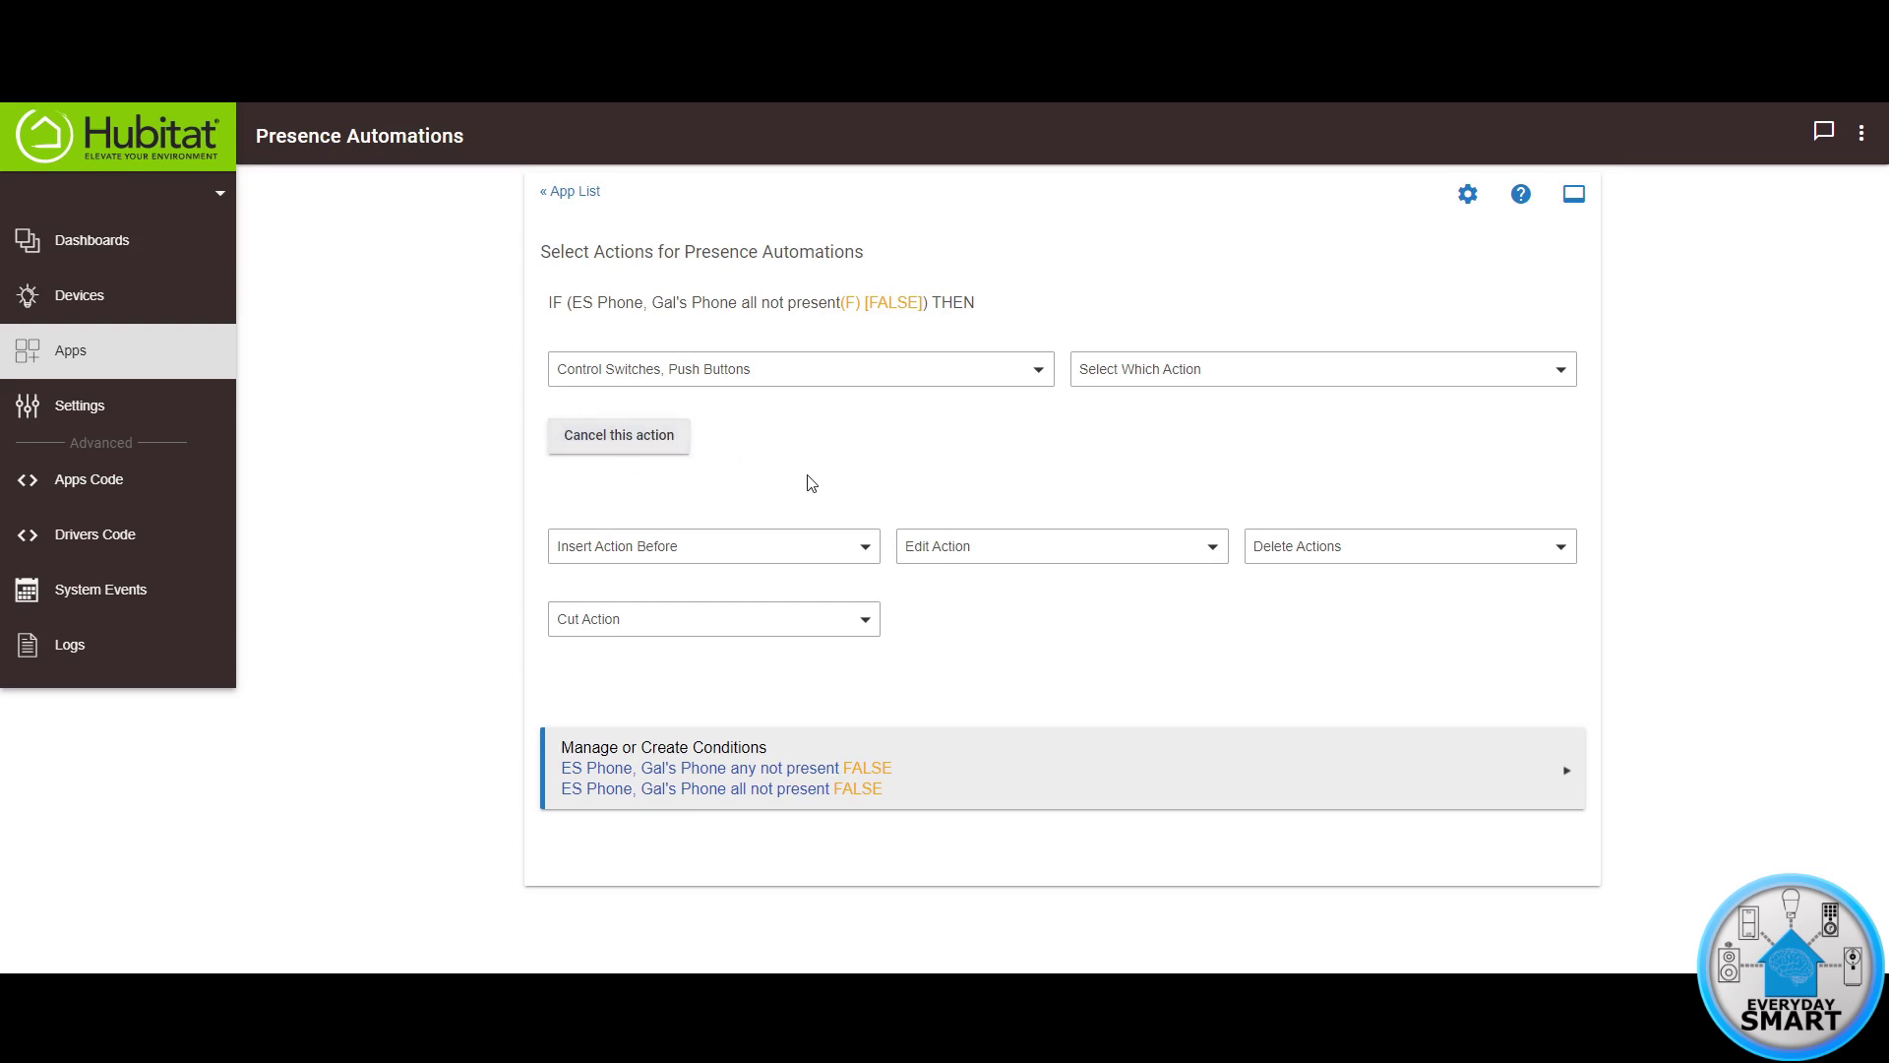
{"action": "left_click", "coordinate": [1166, 375]}
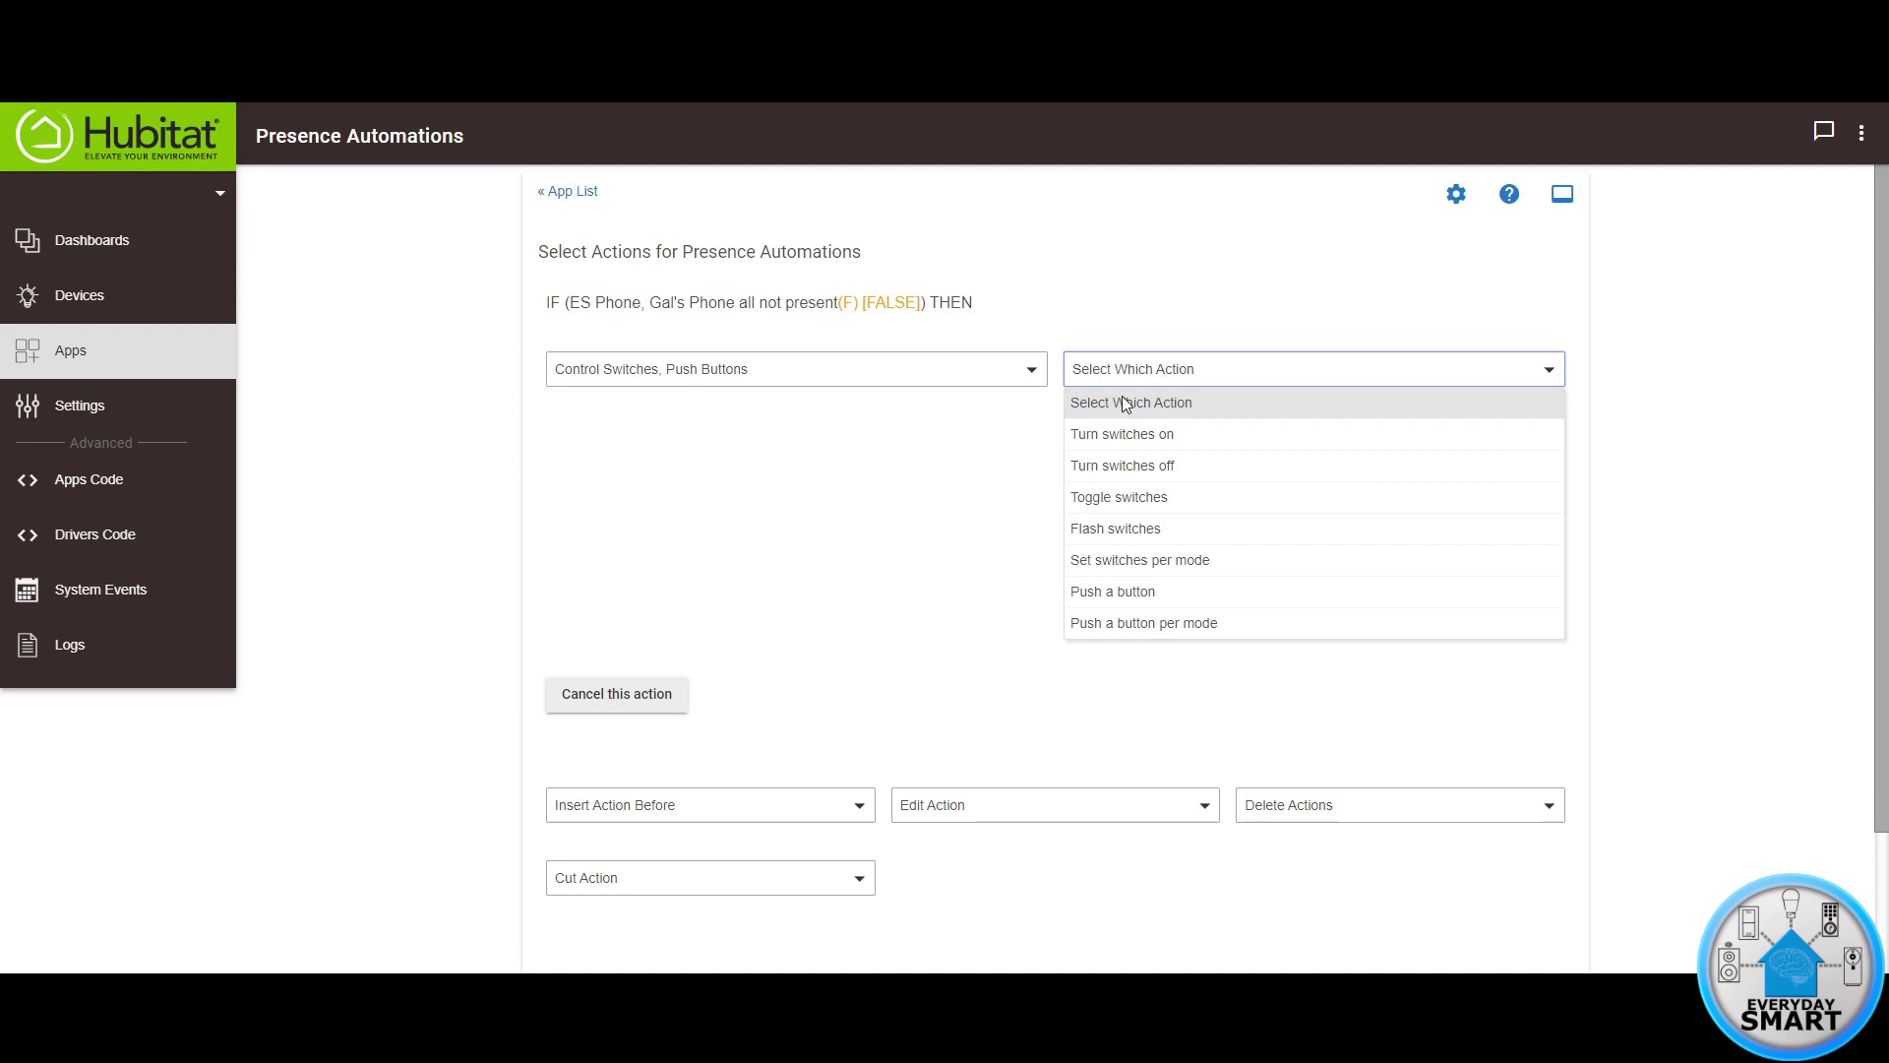
{"action": "left_click", "coordinate": [1148, 471]}
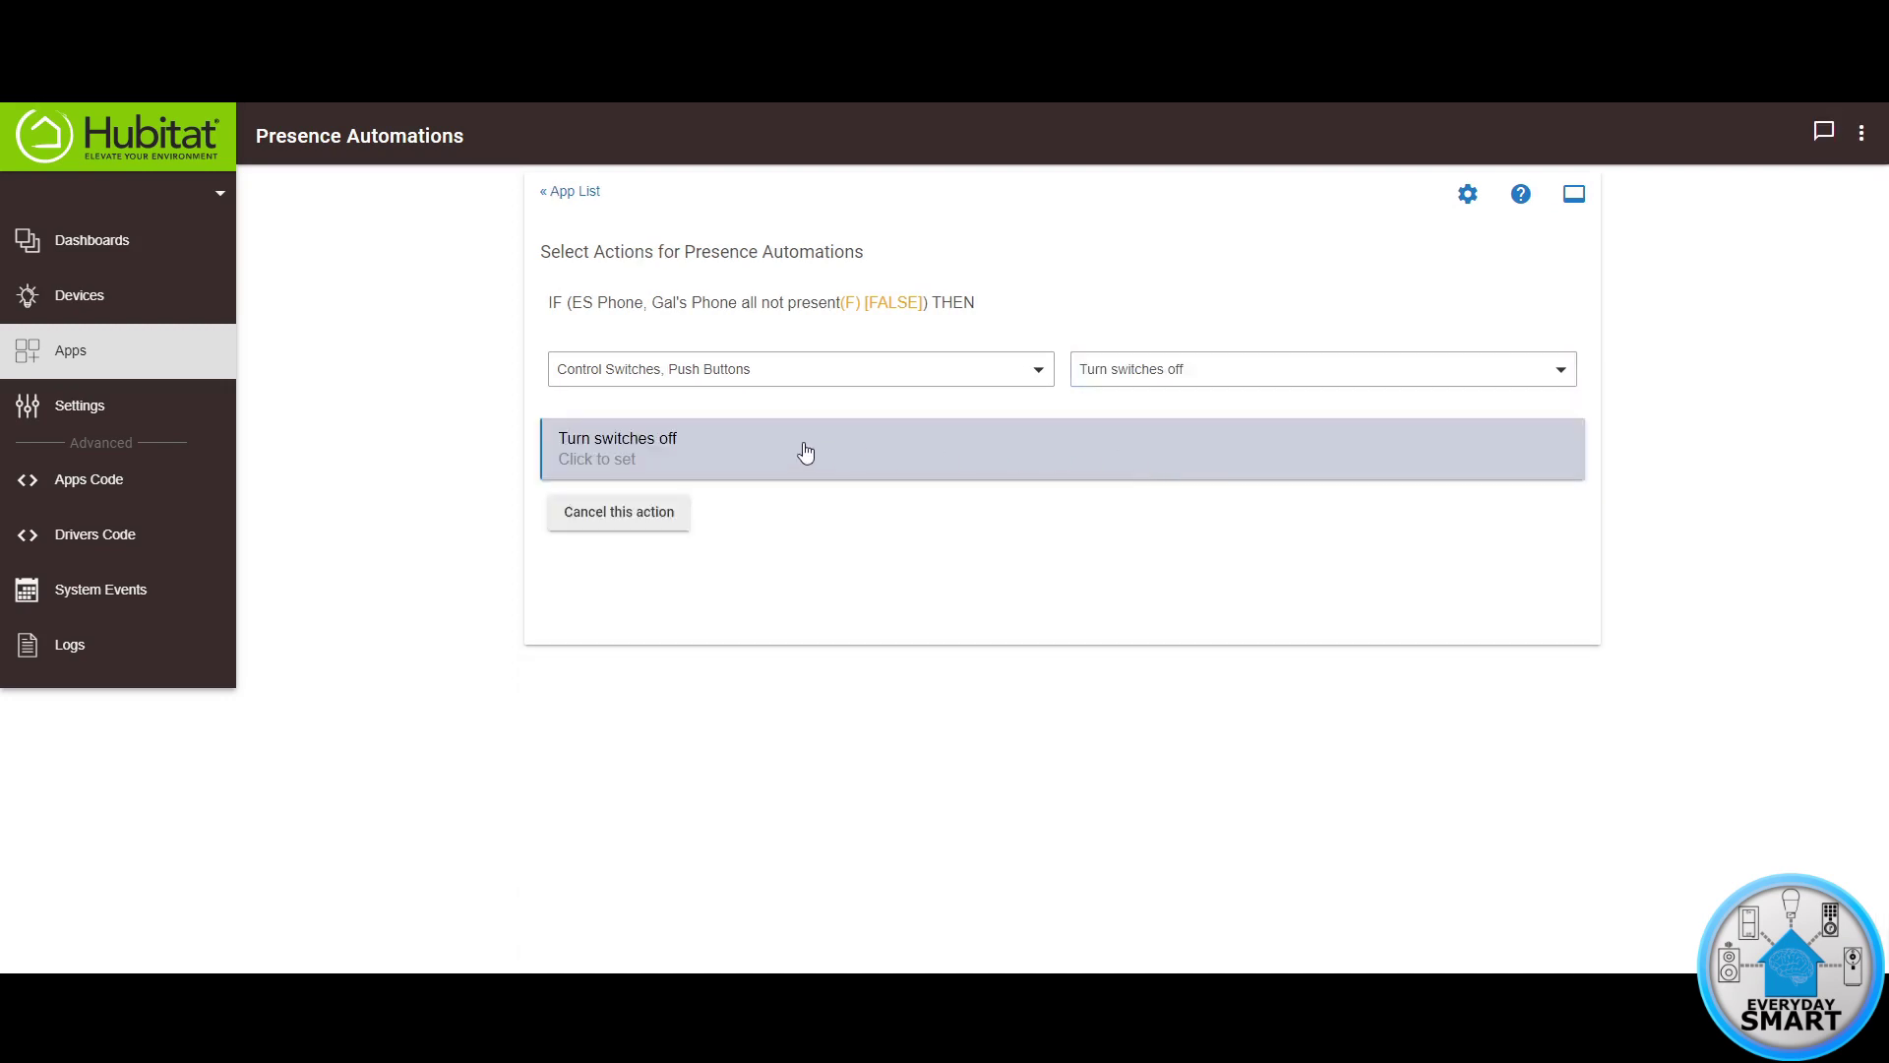
{"action": "left_click", "coordinate": [616, 459]}
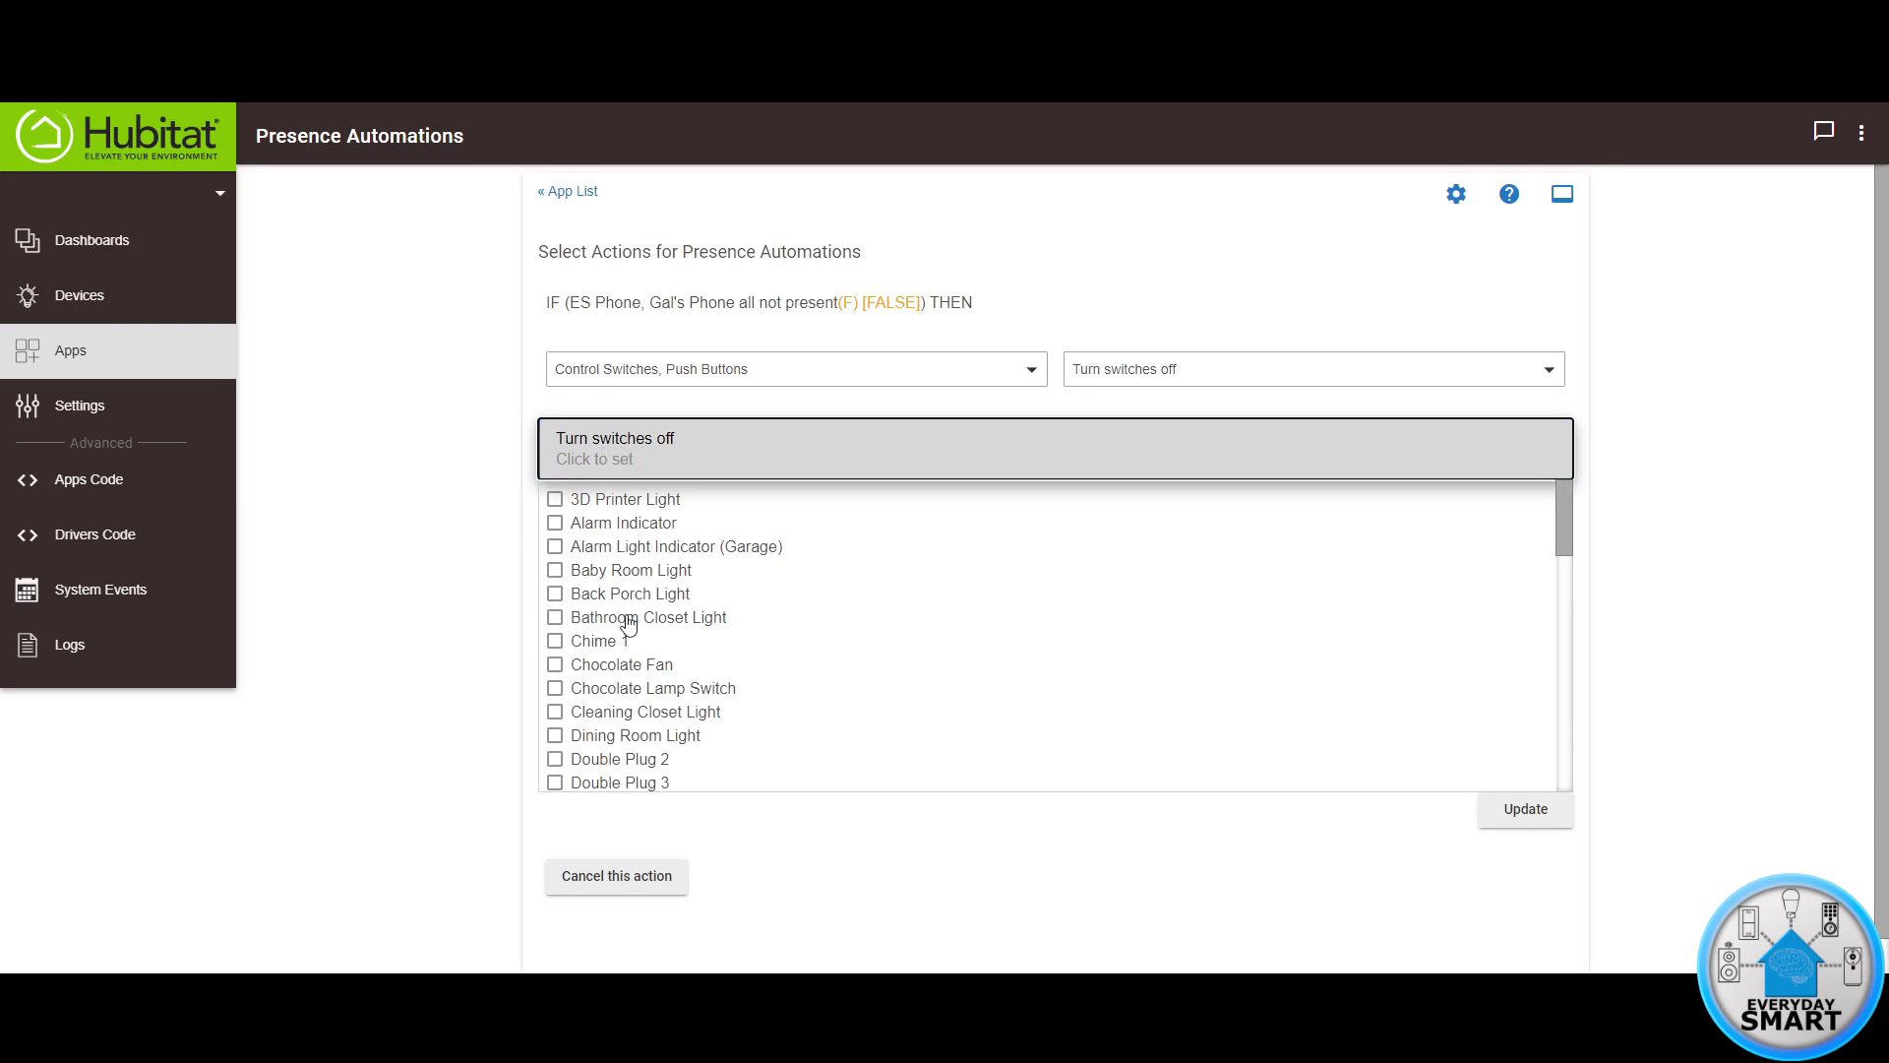
{"action": "scroll", "coordinate": [628, 629], "scroll_direction": "down", "scroll_amount": 2}
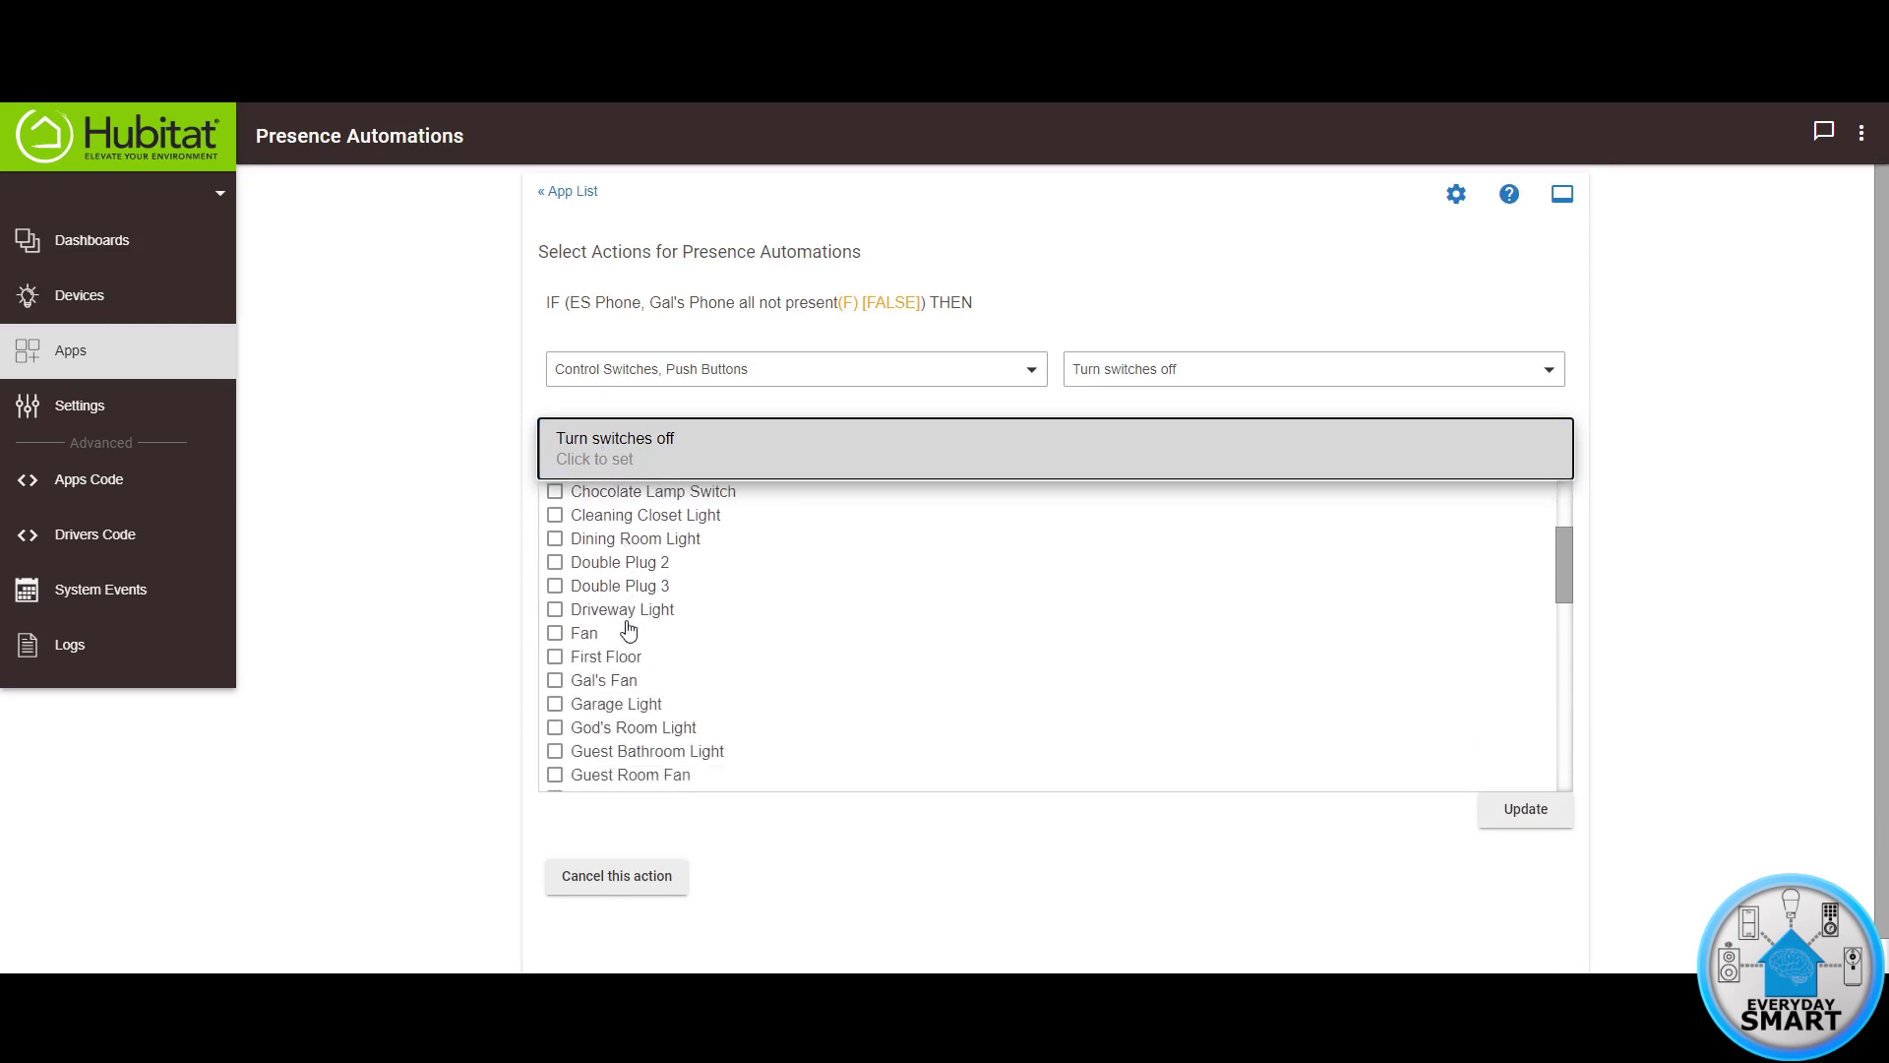
{"action": "left_click", "coordinate": [556, 664]}
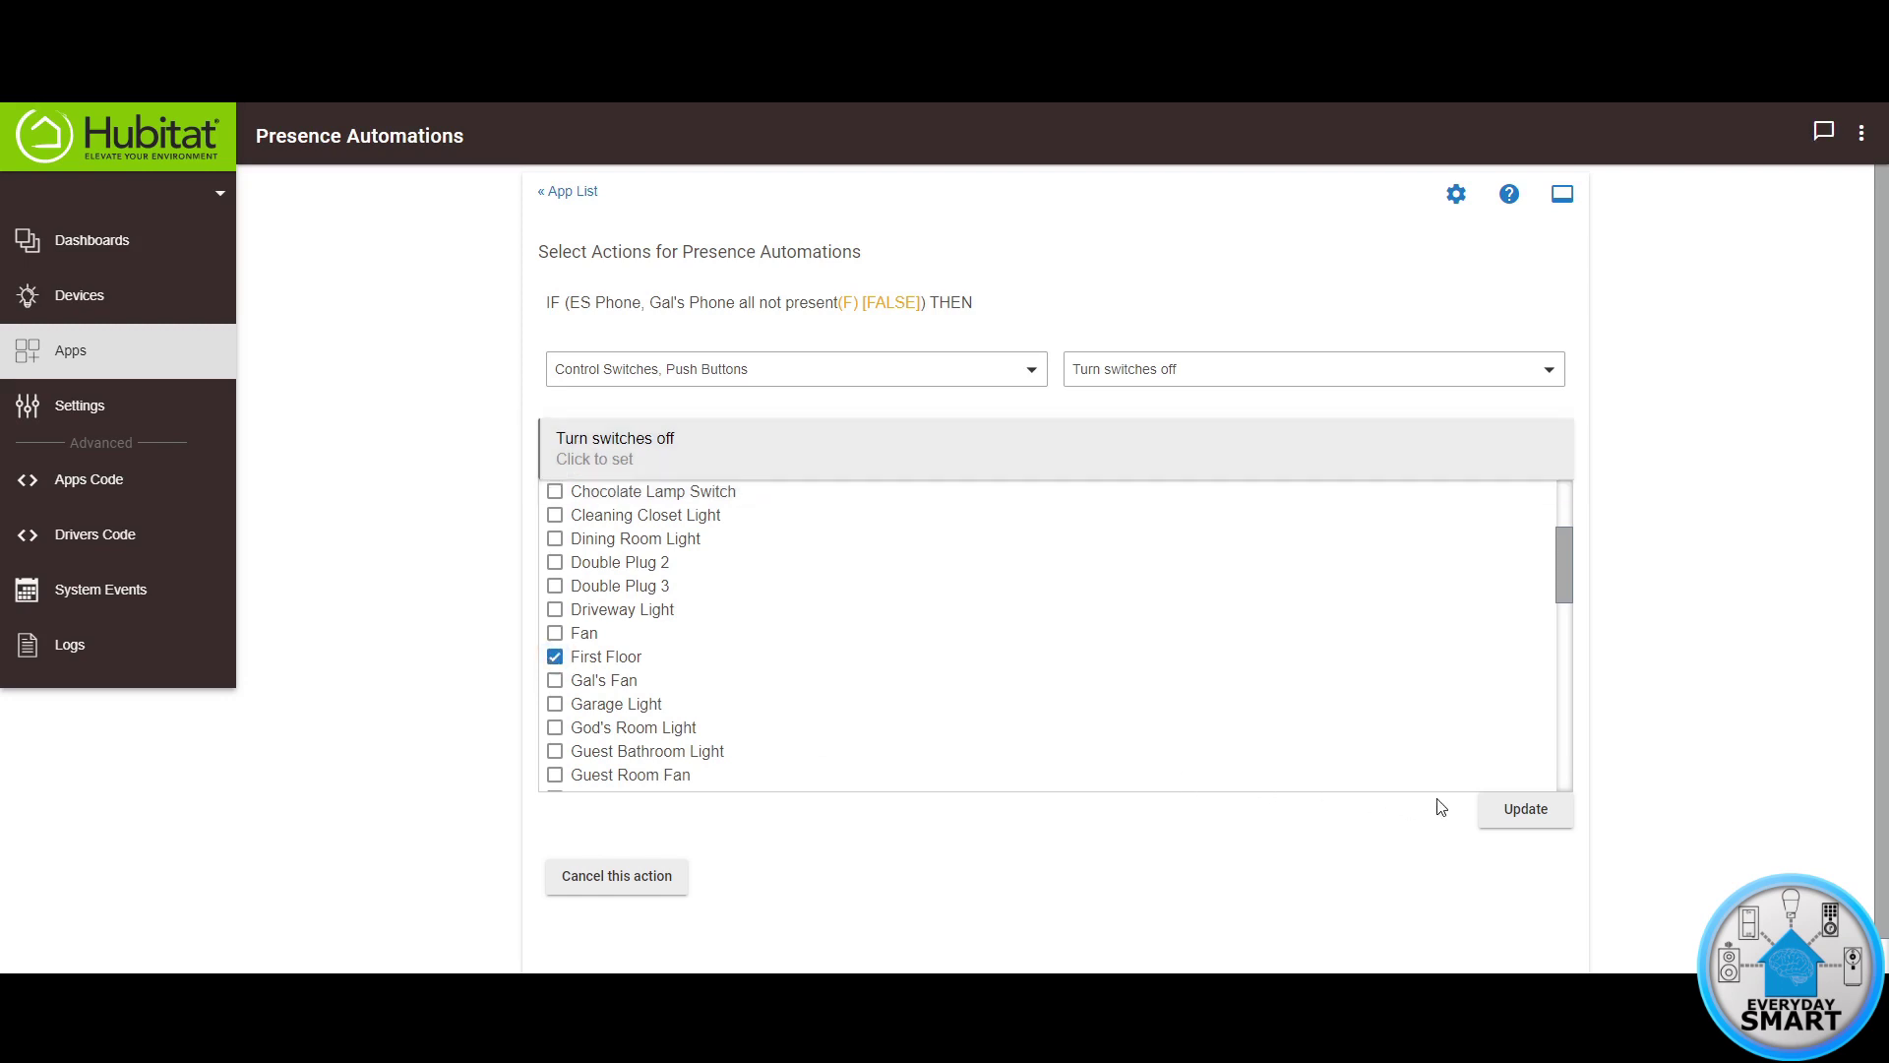
{"action": "left_click", "coordinate": [1520, 810]}
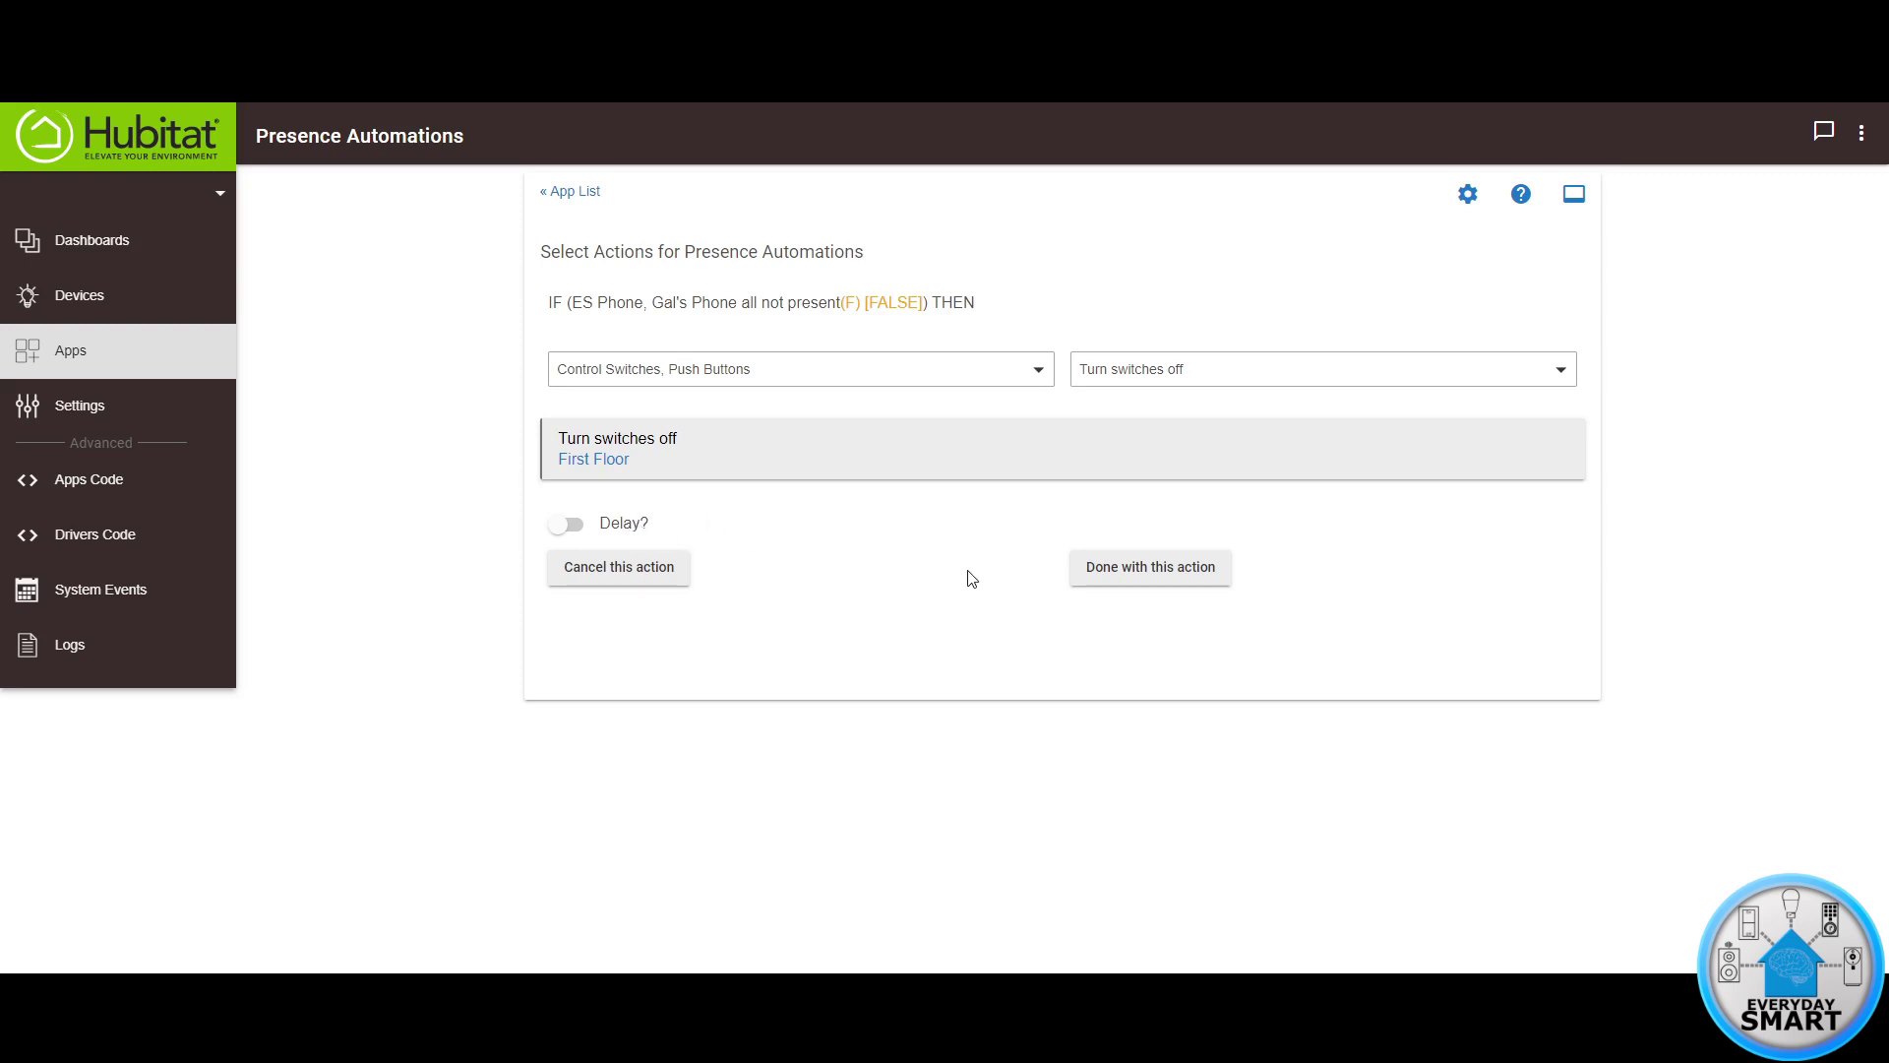
{"action": "left_click", "coordinate": [1150, 571]}
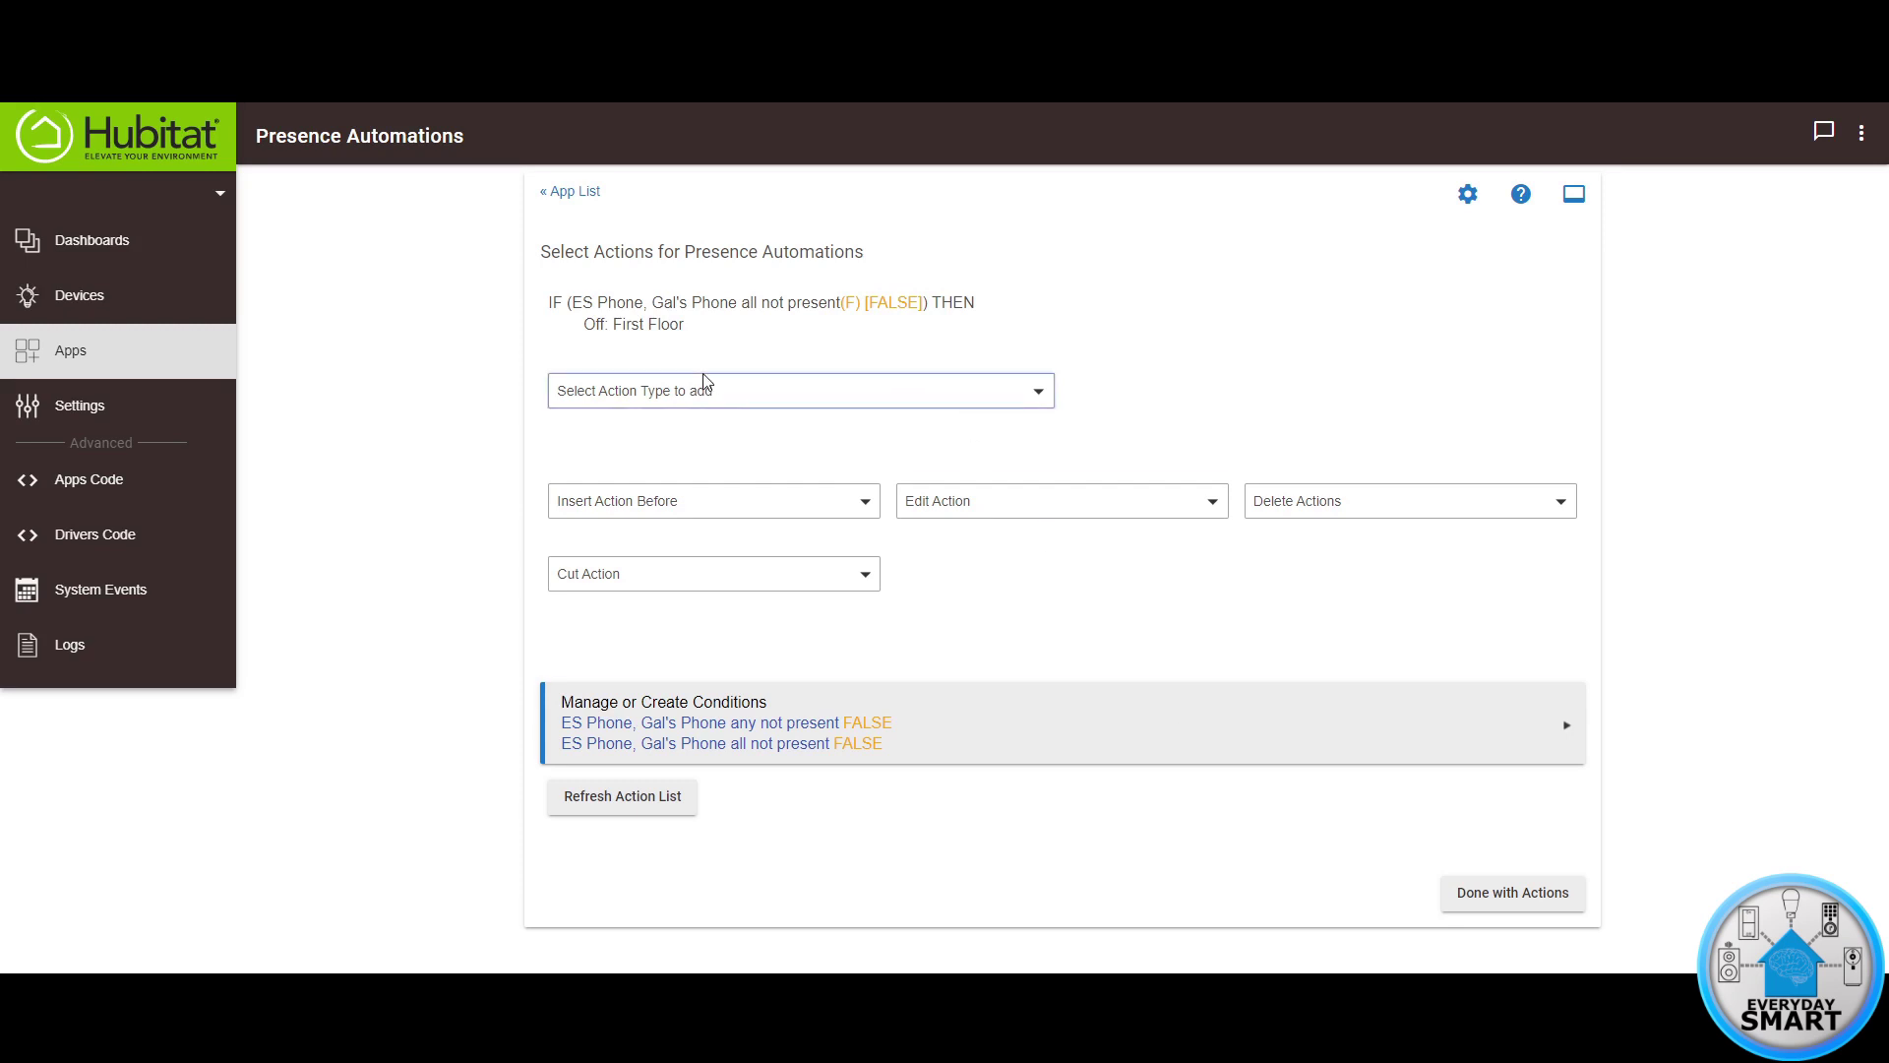
- Close the IF block with an END-IF action and finish the rule's actions
{"action": "left_click", "coordinate": [677, 394]}
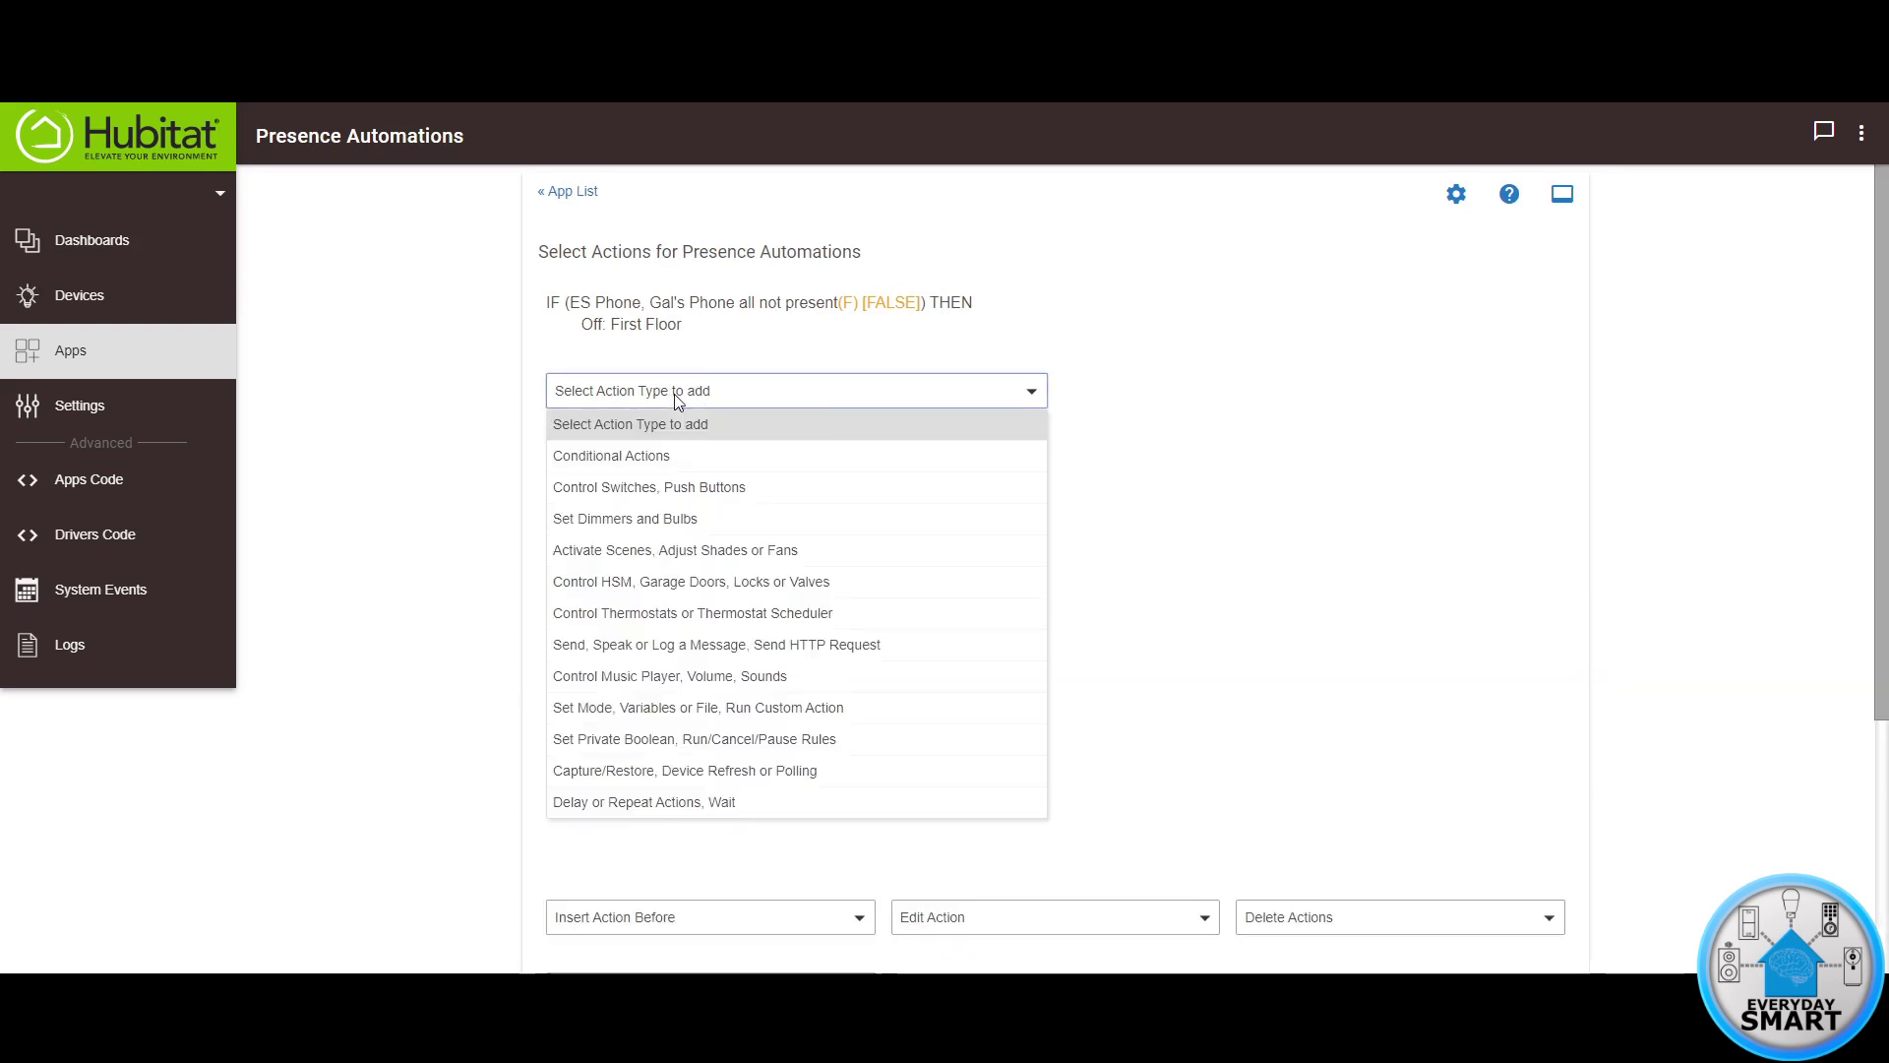
{"action": "left_click", "coordinate": [598, 455]}
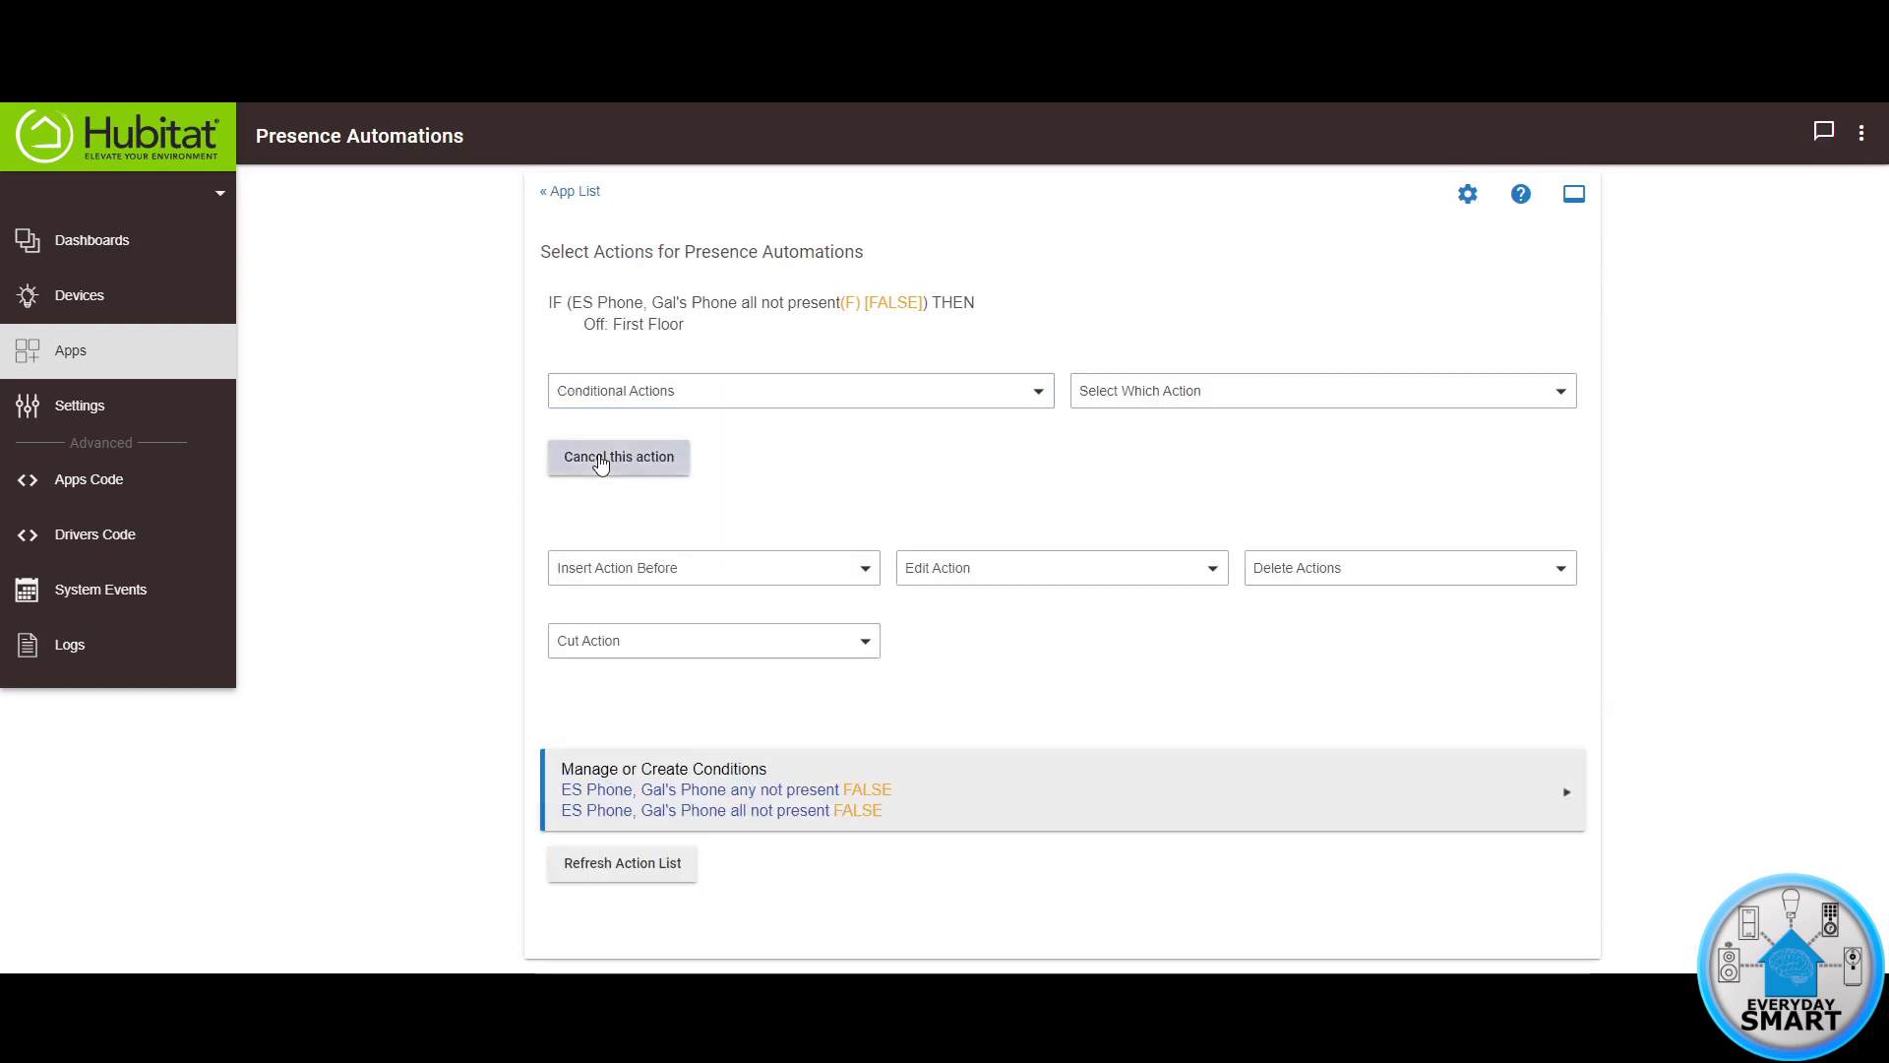
{"action": "left_click", "coordinate": [1146, 394]}
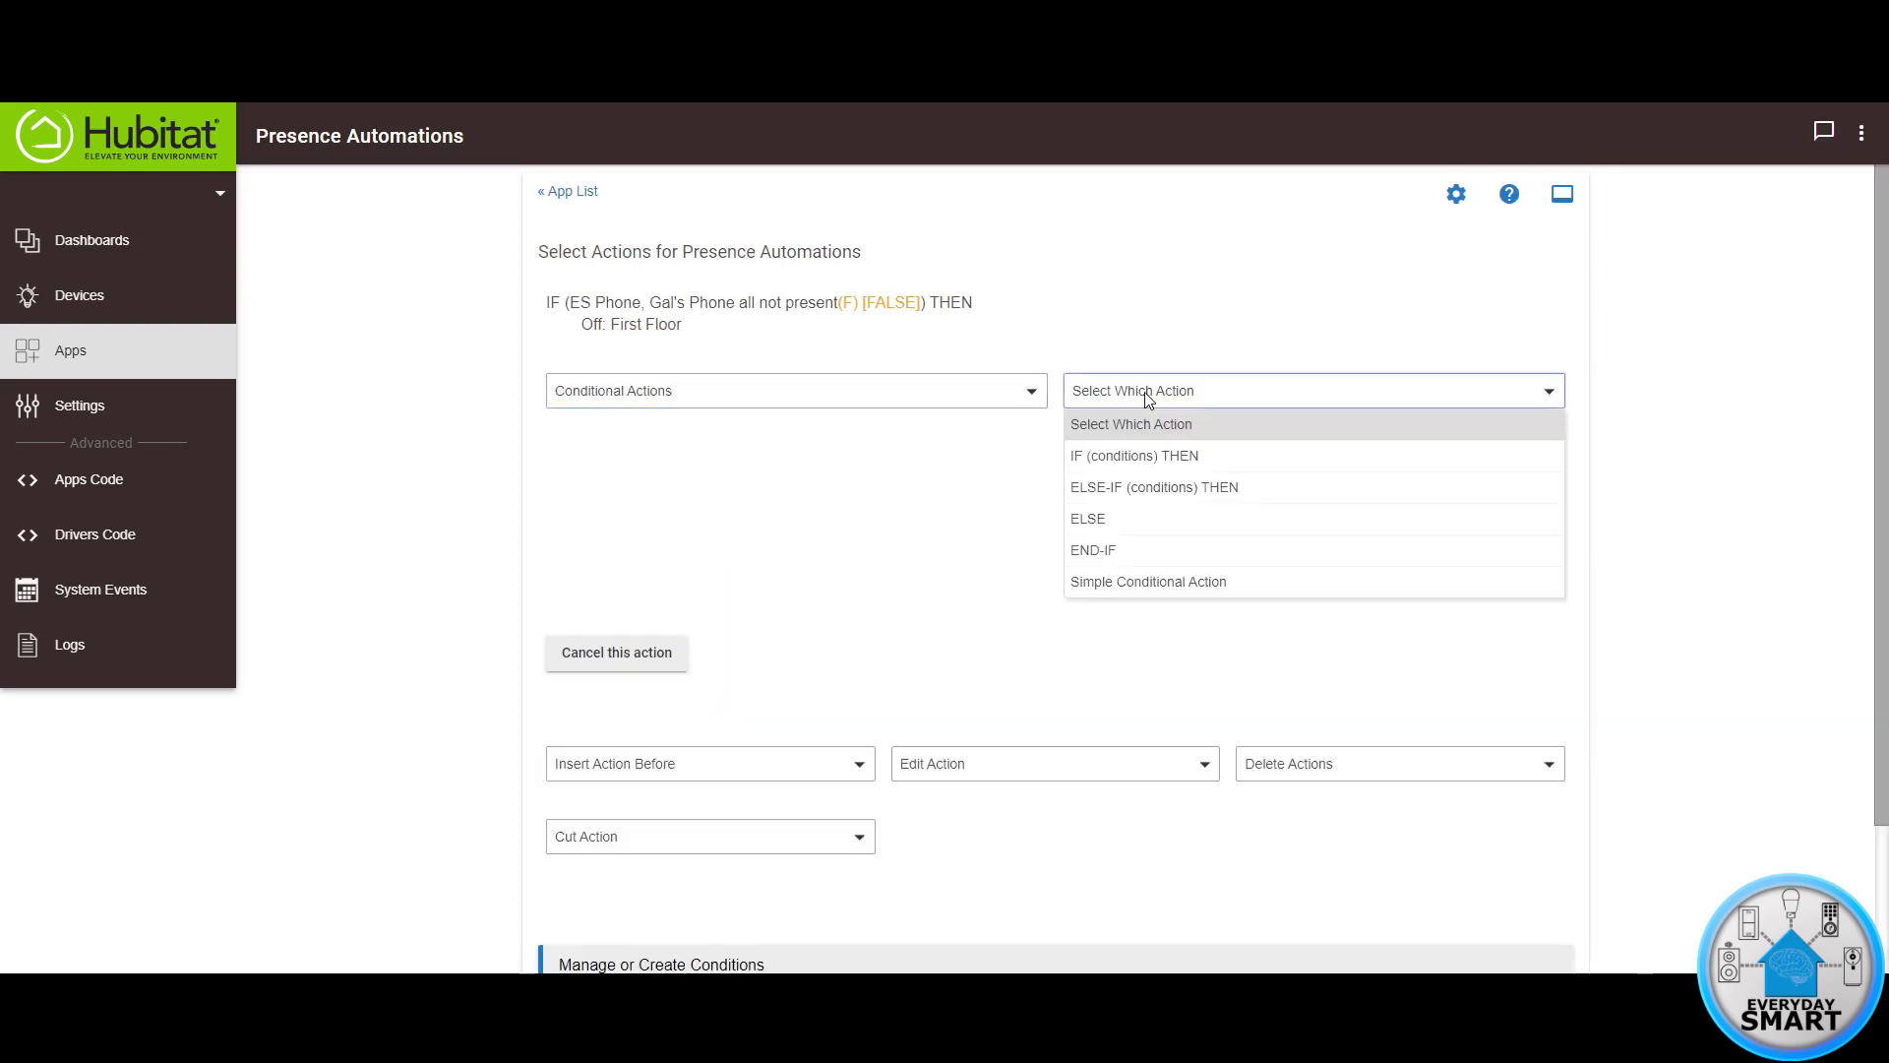
{"action": "left_click", "coordinate": [1115, 553]}
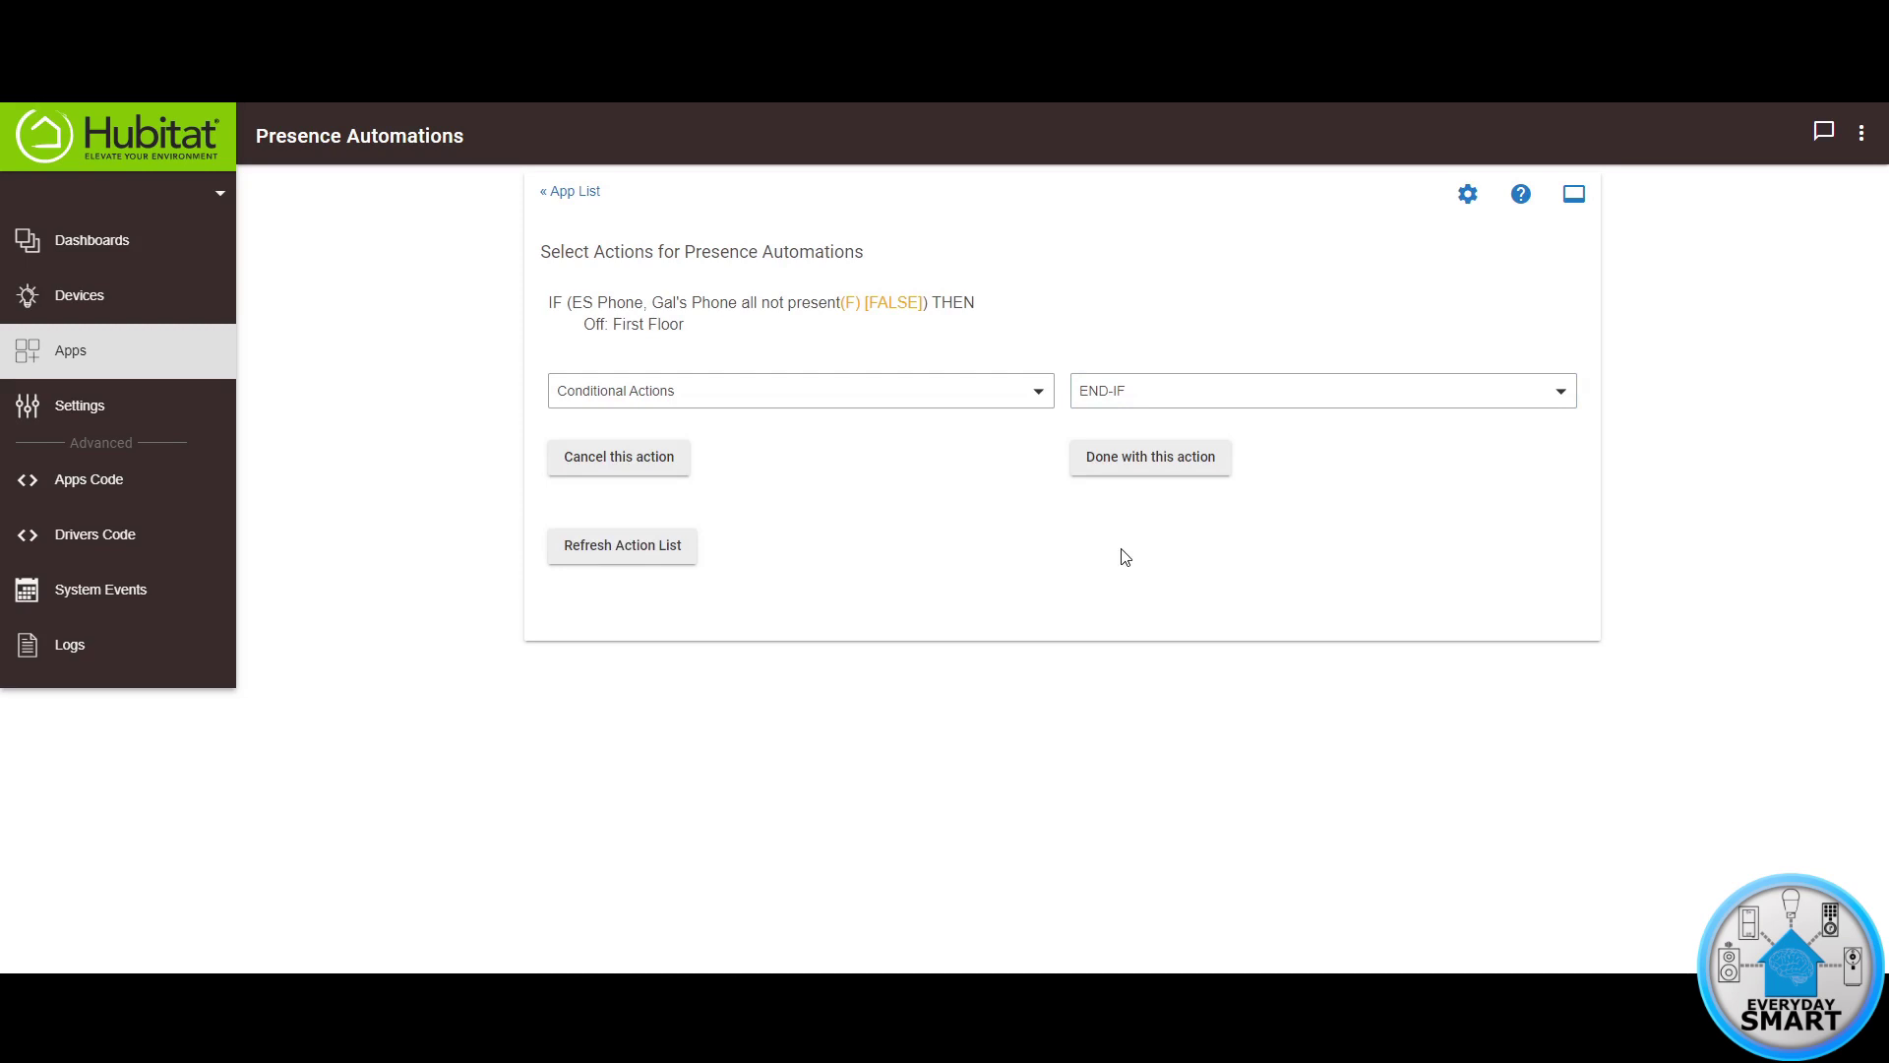
{"action": "left_click", "coordinate": [1155, 460]}
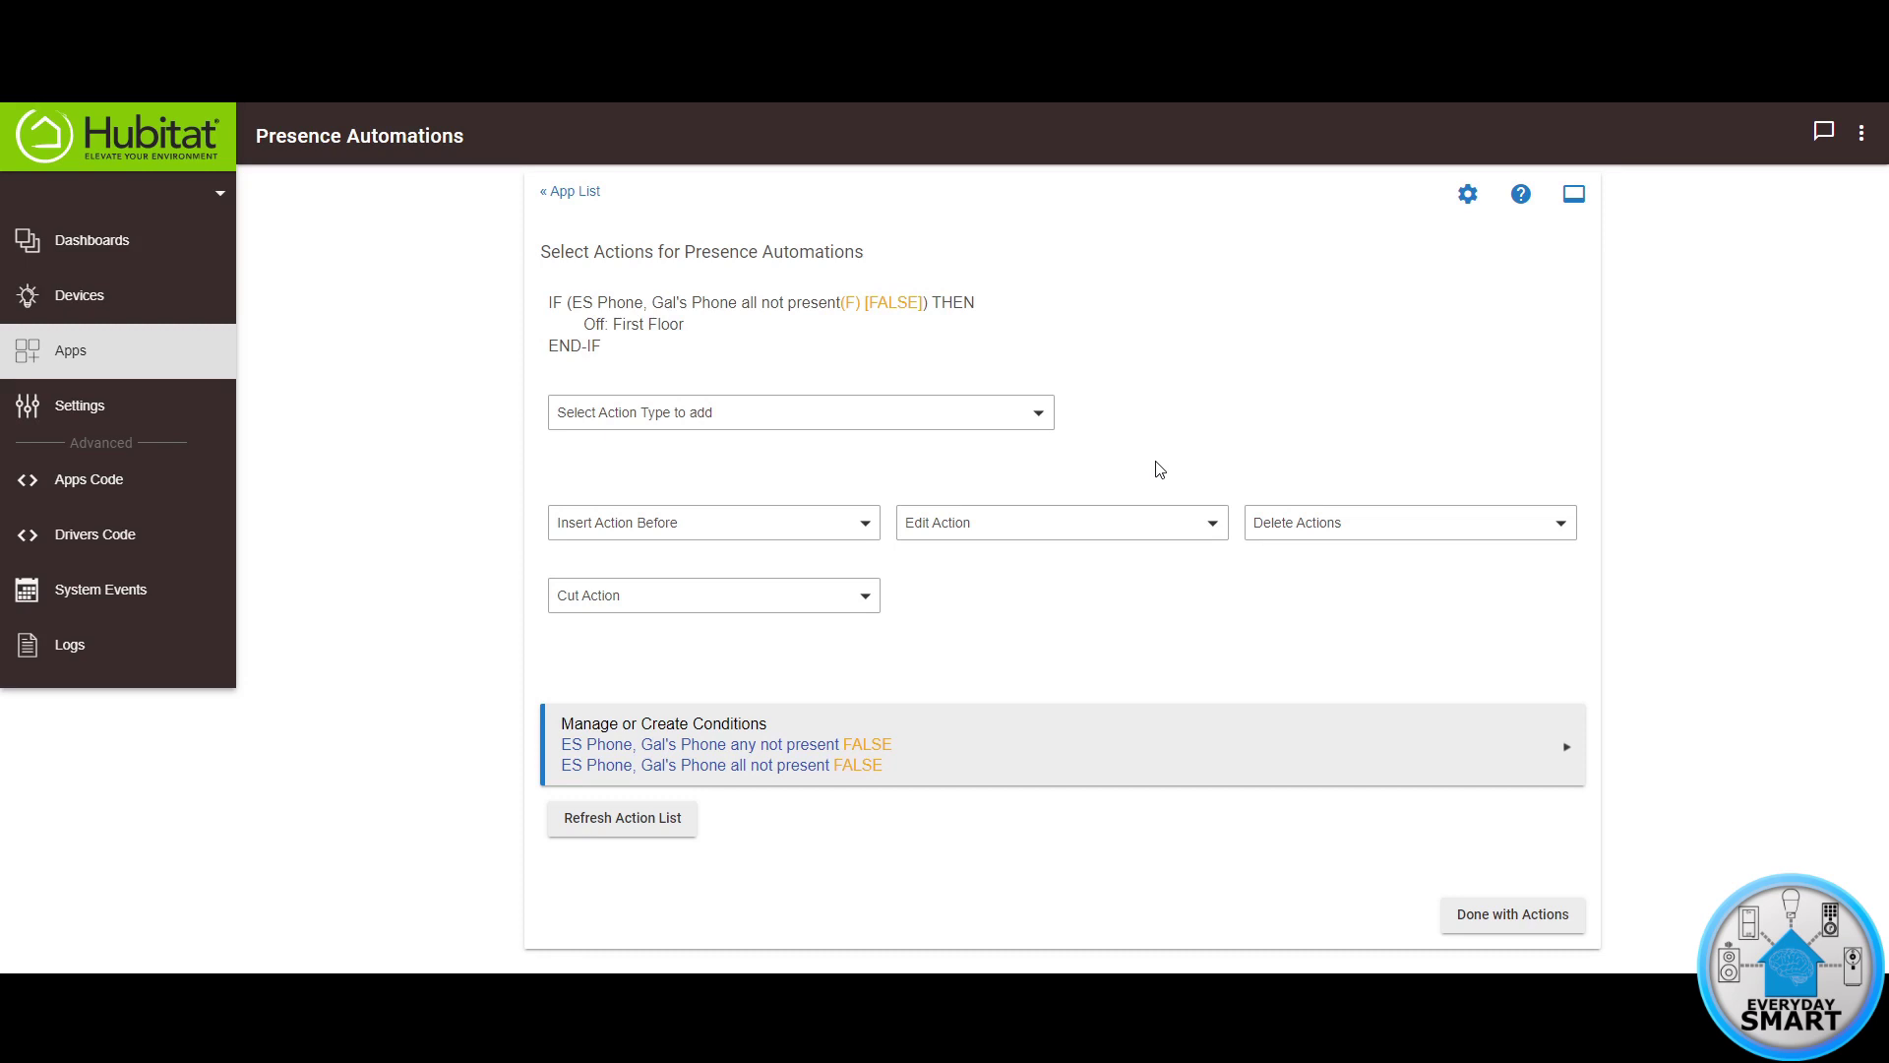
{"action": "left_click", "coordinate": [1494, 913]}
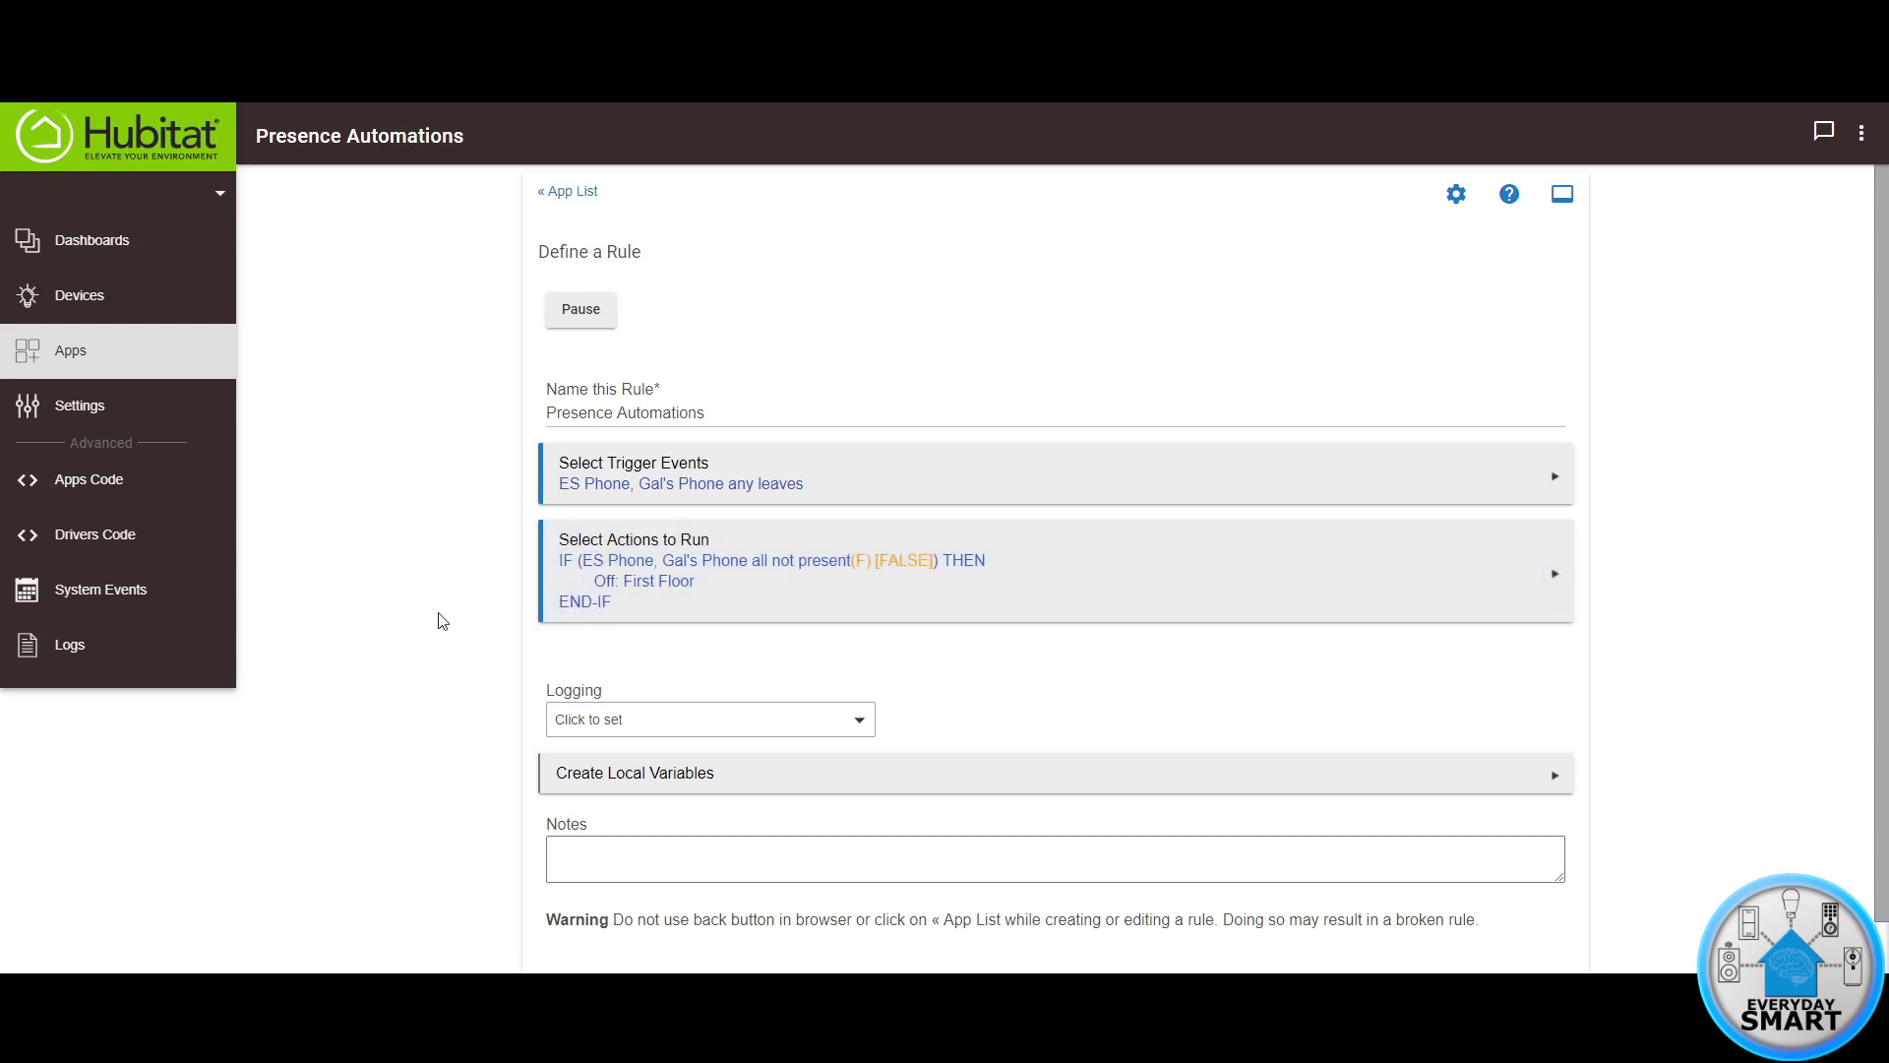
{"action": "scroll", "coordinate": [444, 621], "scroll_direction": "down", "scroll_amount": 1}
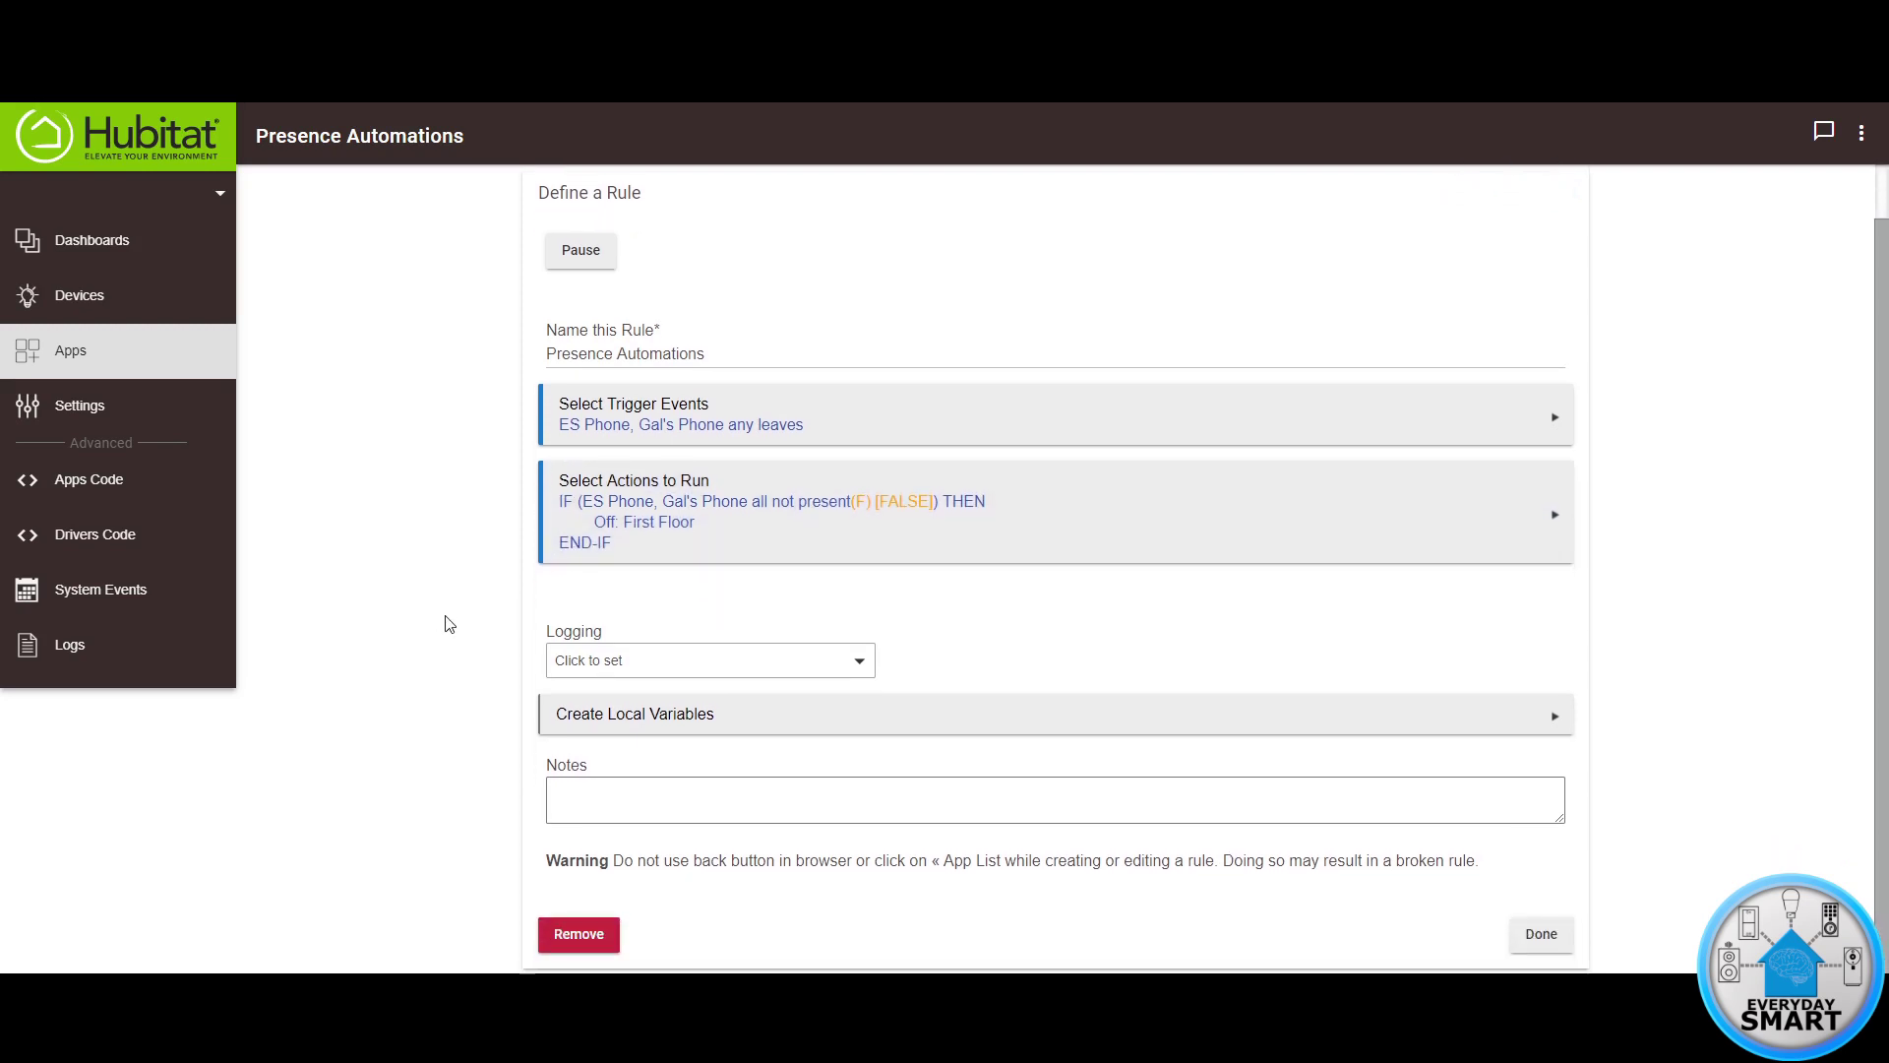
- Save the finished Presence Automations rule
{"action": "left_click", "coordinate": [1543, 932]}
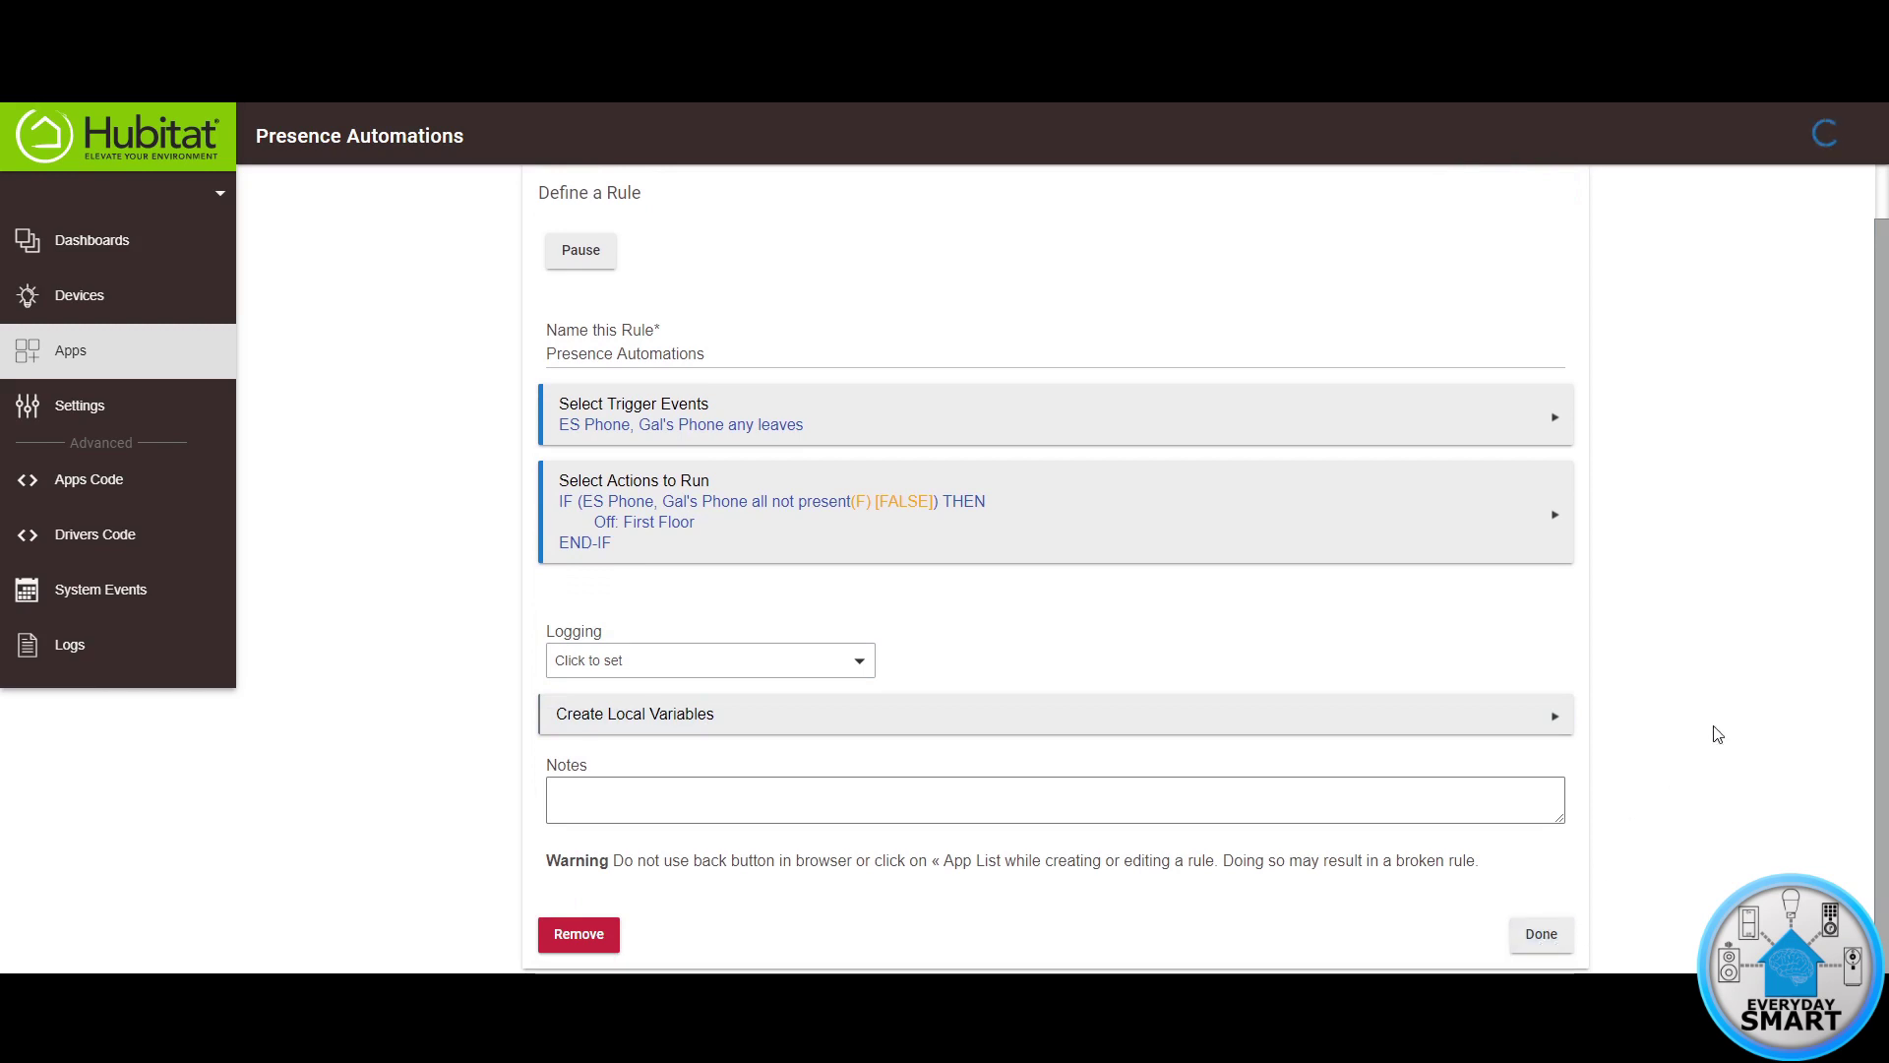